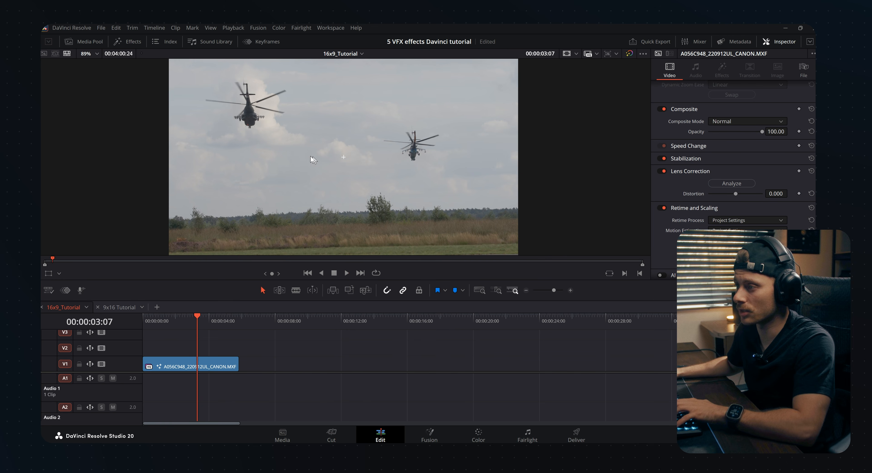
# Step: Export the timeline frame at 00:00:03:07 as a still image
pyautogui.click(102, 30)
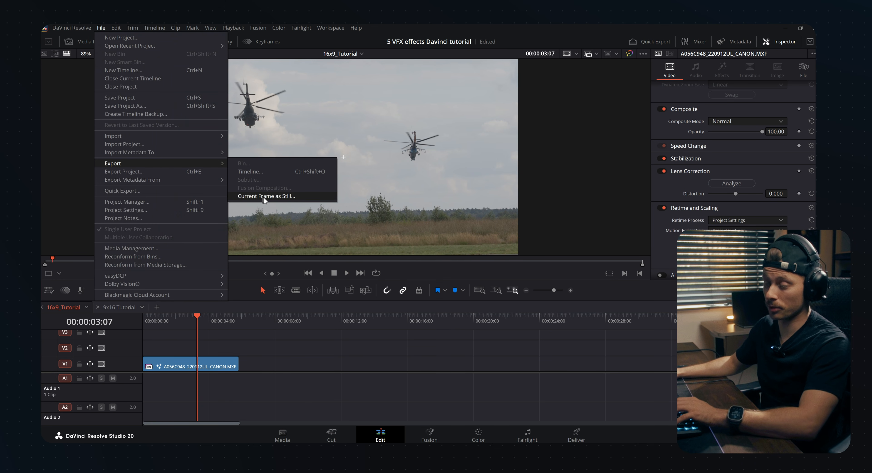
pyautogui.click(265, 352)
# Step: Switch to the Matte painting tutorial flow in Weavy and examine the Flux 2 Max and Gemini 3 mountain images
pyautogui.hotkey('alt', 'Tab')
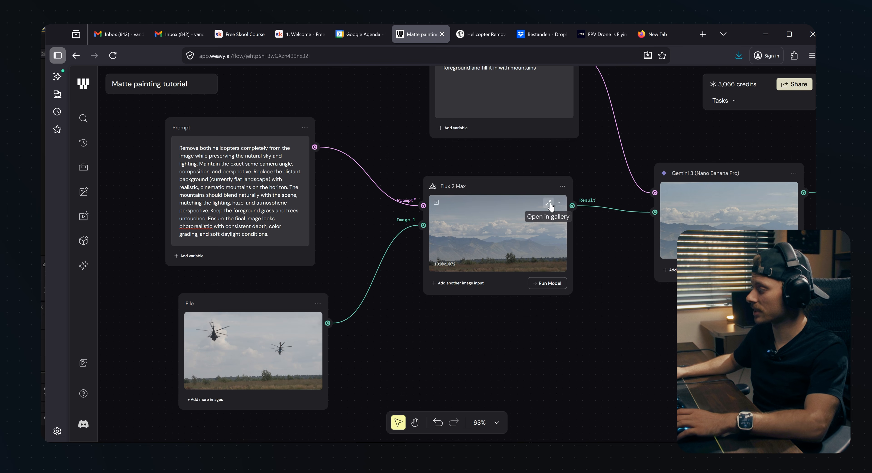
pyautogui.click(548, 203)
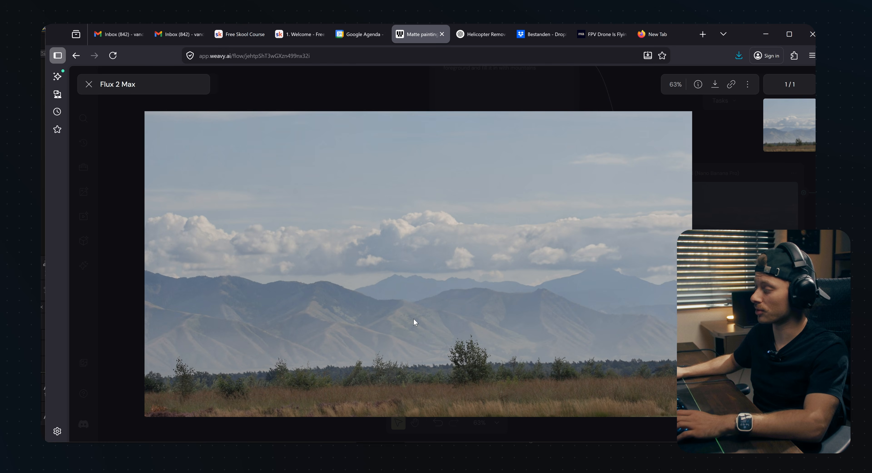
pyautogui.press('Escape')
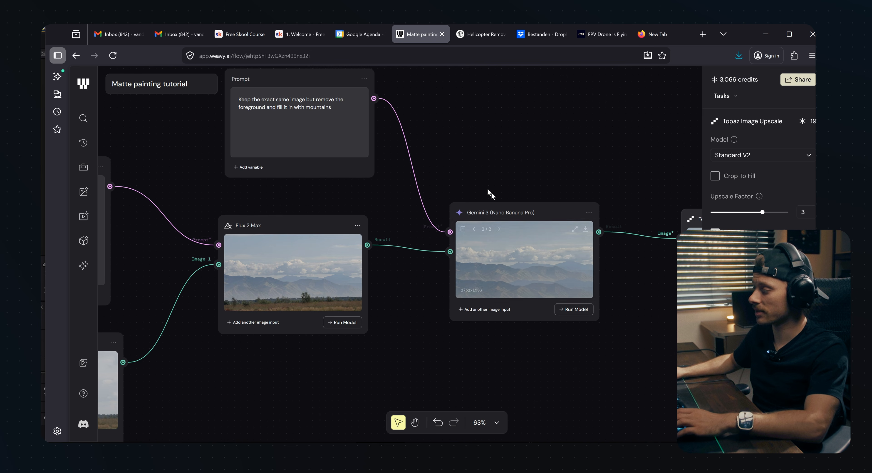
pyautogui.moveTo(506, 264); pyautogui.dragTo(515, 262)
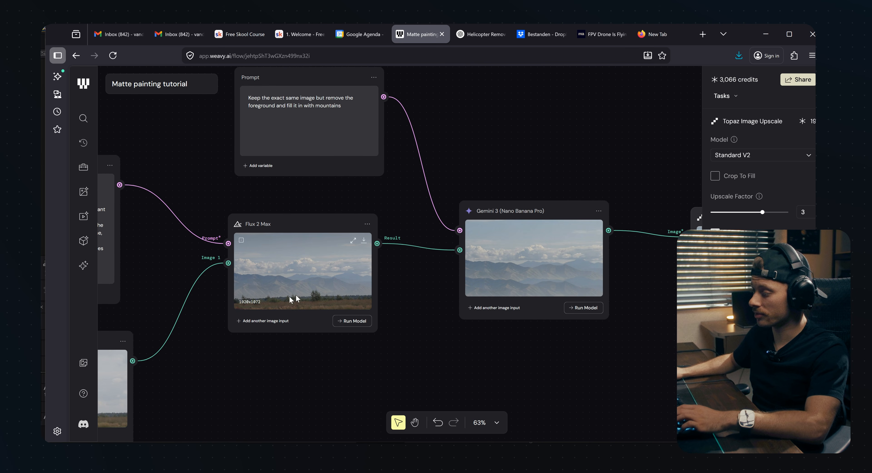
pyautogui.moveTo(528, 296); pyautogui.dragTo(255, 280)
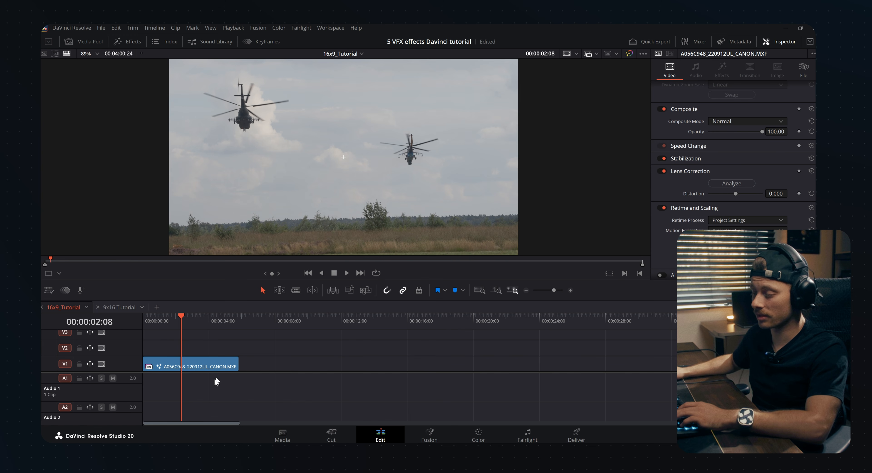
# Step: Open the helicopter clip on the Fusion page and apply the Default Fusion layout preset
pyautogui.click(196, 363)
pyautogui.hotkey('shift', '5')
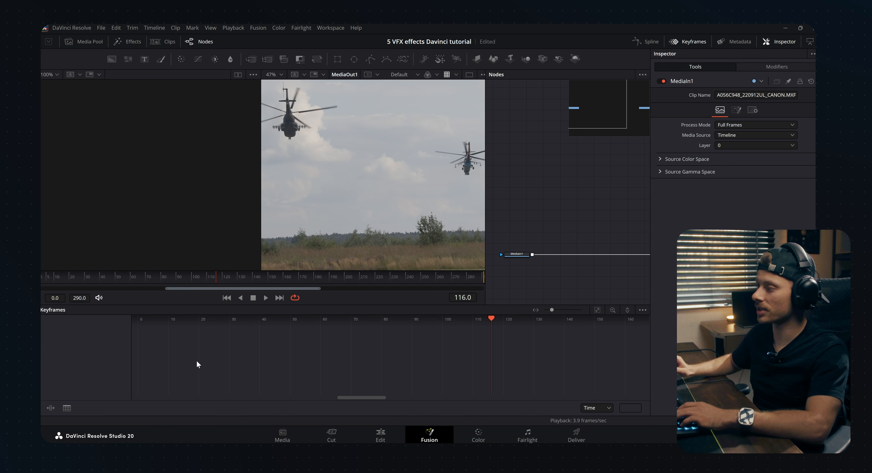
pyautogui.click(327, 30)
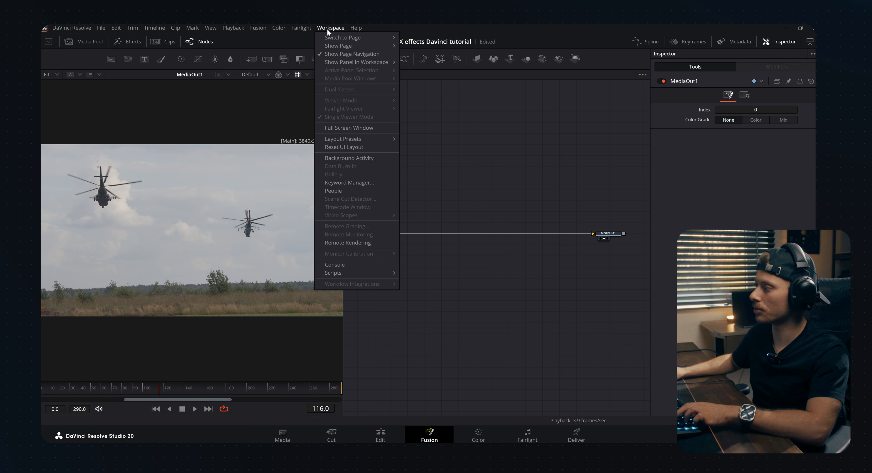
pyautogui.moveTo(359, 140)
pyautogui.moveTo(444, 187)
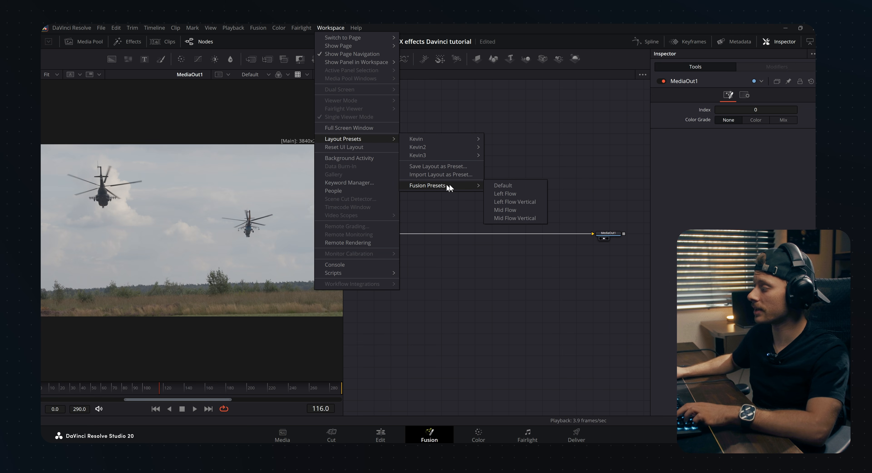
pyautogui.click(504, 186)
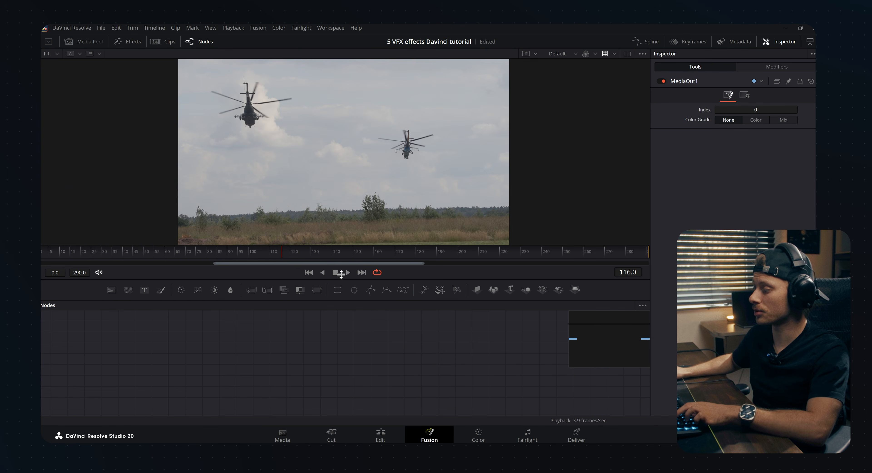
# Step: Stop playback at frame 94 and insert a Planar Tracker node after MediaIn1
pyautogui.scroll(-4, 329, 350)
pyautogui.scroll(-2, 282, 369)
pyautogui.scroll(3, 290, 369)
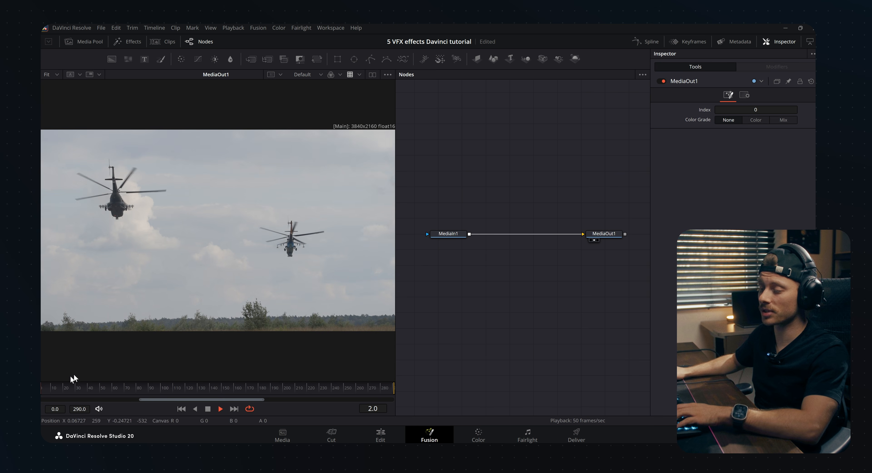
pyautogui.press('space')
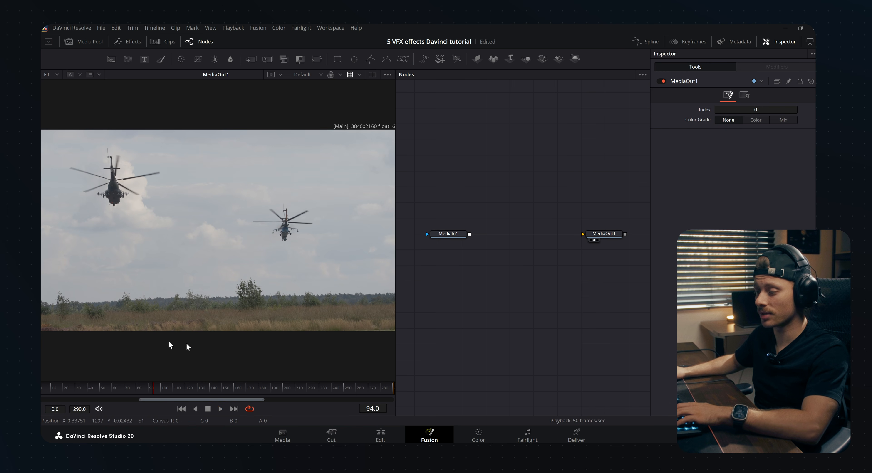
pyautogui.click(439, 235)
pyautogui.hotkey('shift', 'space')
pyautogui.write('tra')
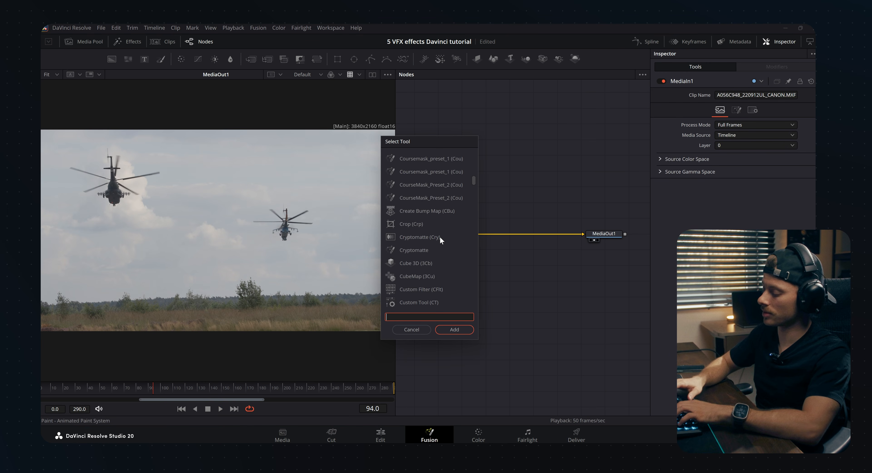
pyautogui.write('ck')
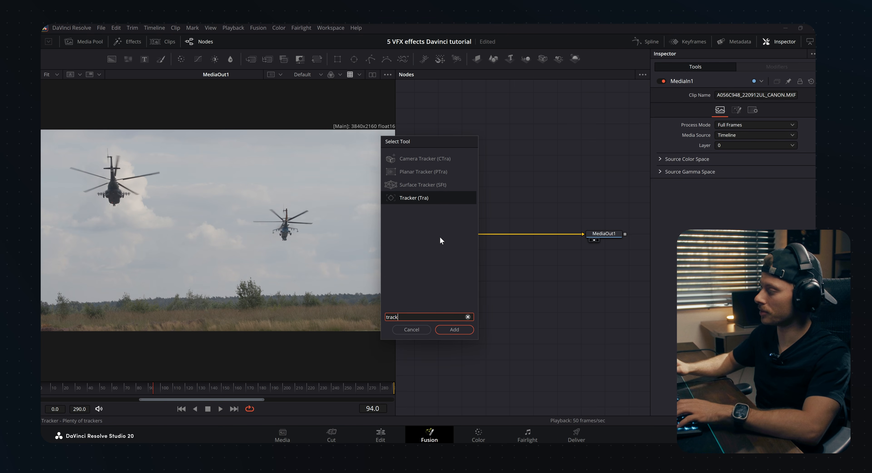
pyautogui.click(418, 172)
pyautogui.click(454, 330)
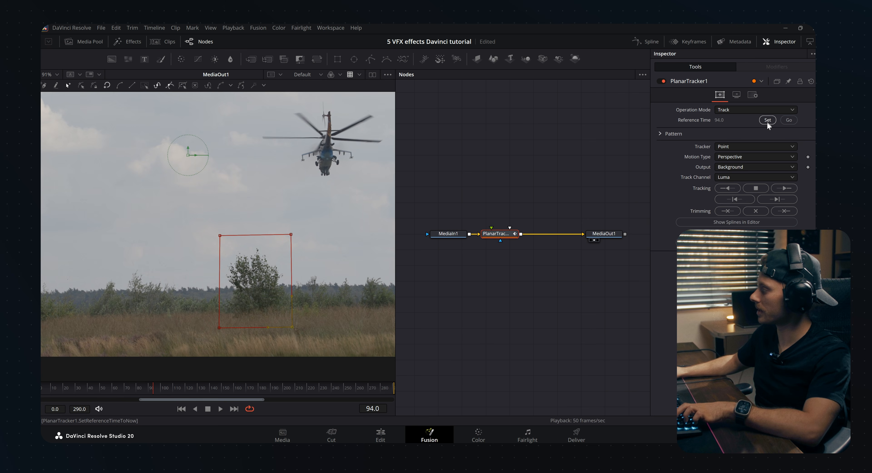
# Step: Set the planar tracker to Hybrid Point/Area with Translation, Rotation, Scale motion, and track the outlined tree forward and backward
pyautogui.click(755, 147)
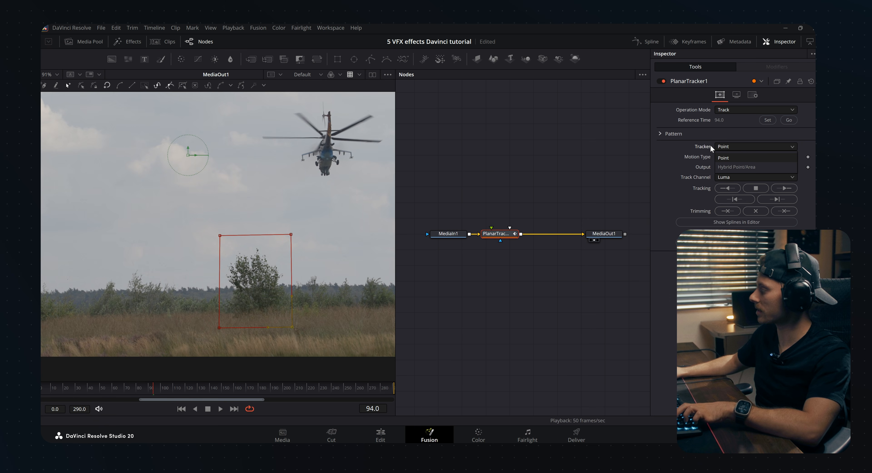
pyautogui.click(728, 166)
pyautogui.click(730, 157)
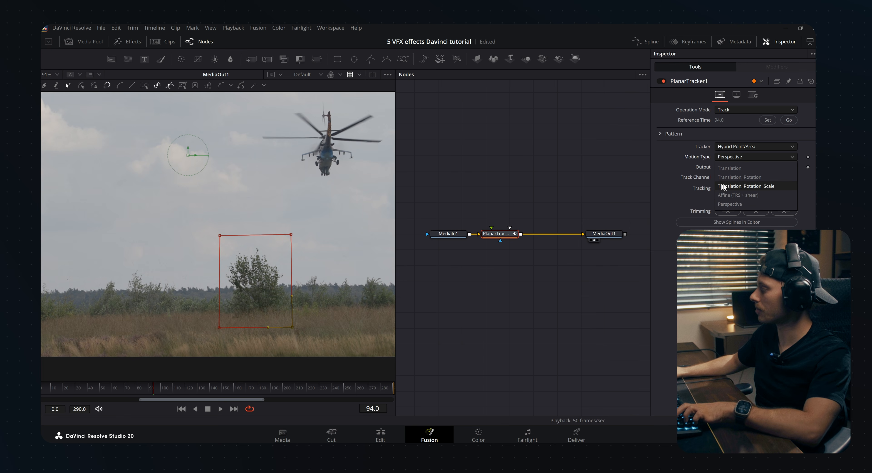
pyautogui.click(753, 186)
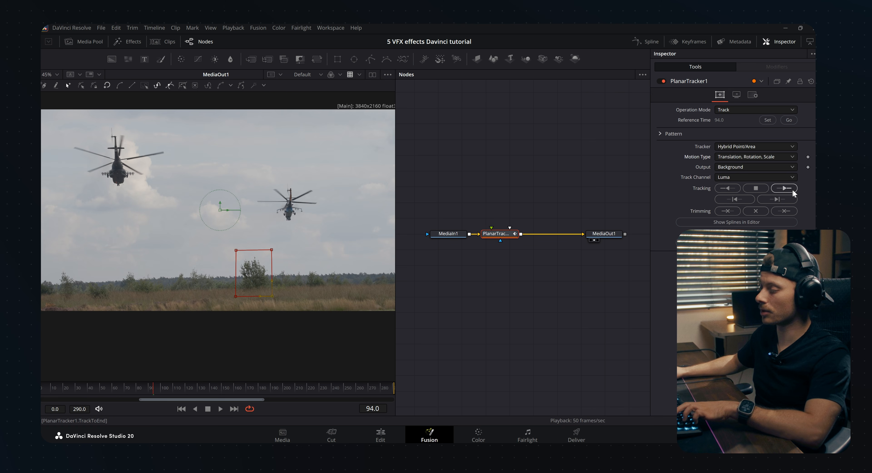
pyautogui.click(788, 188)
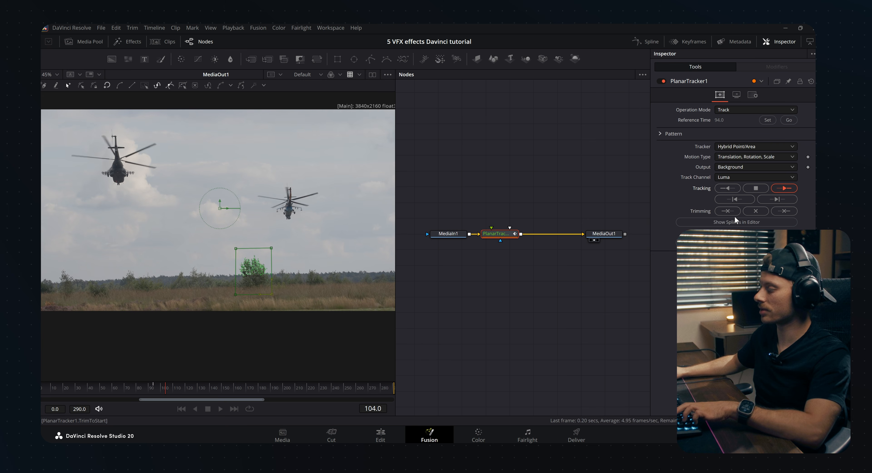
pyautogui.click(730, 187)
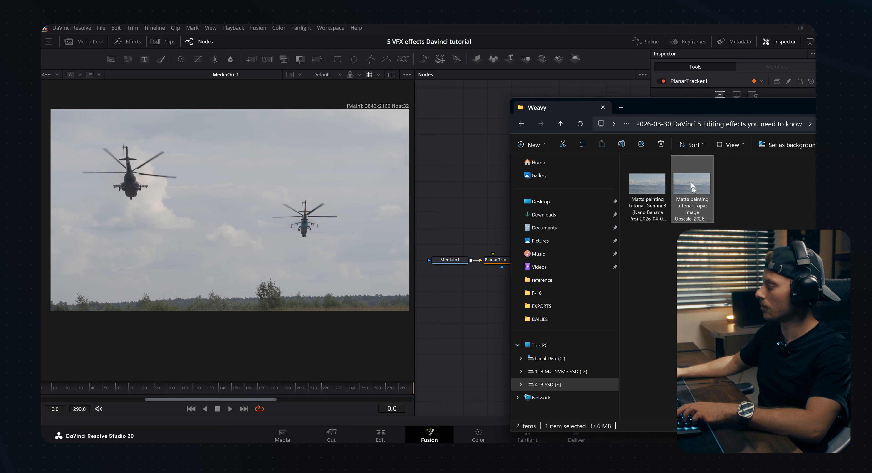
# Step: Merge the Topaz-upscaled mountain image over the planar tracker's output and scale it to 0.47 with a Transform node
pyautogui.moveTo(691, 186); pyautogui.dragTo(525, 259)
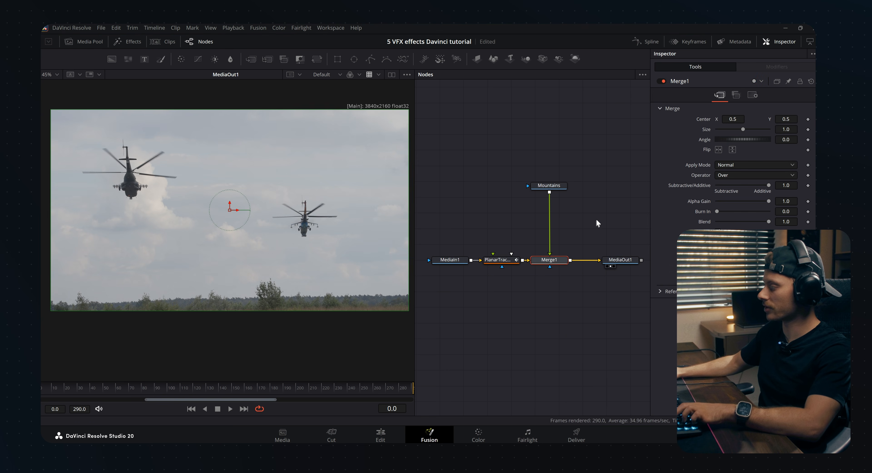
pyautogui.click(555, 186)
pyautogui.hotkey('shift', 'space')
pyautogui.write('xf')
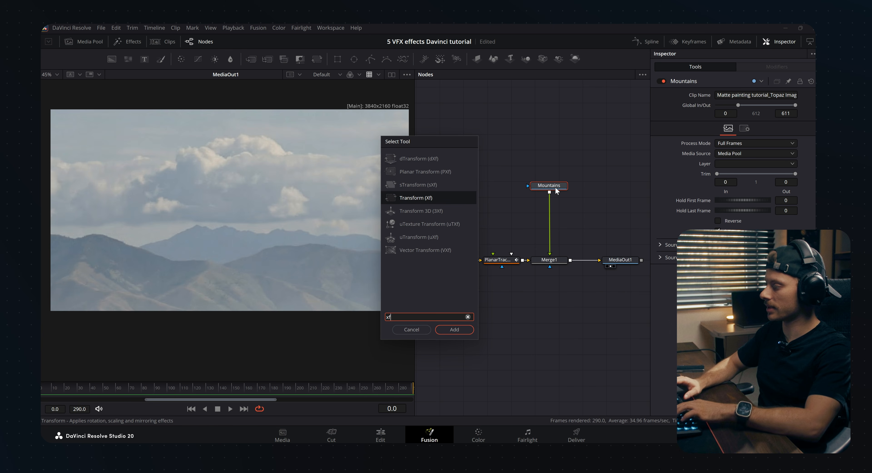
pyautogui.press('Return')
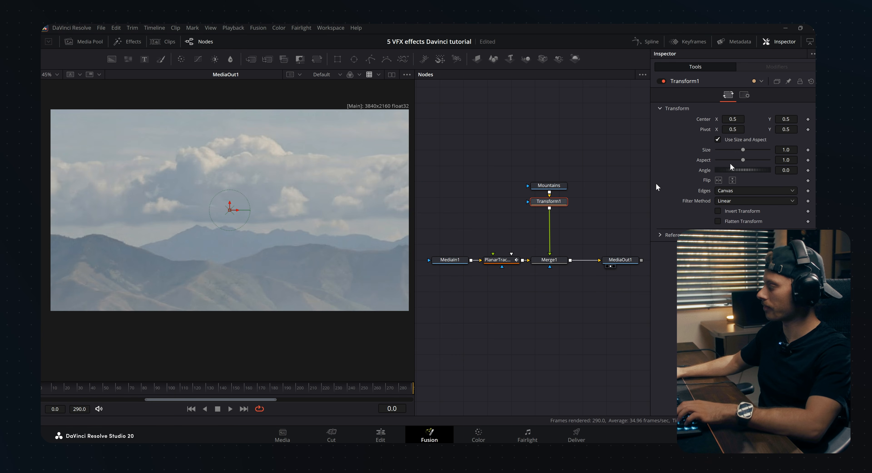
pyautogui.moveTo(742, 150); pyautogui.dragTo(728, 149)
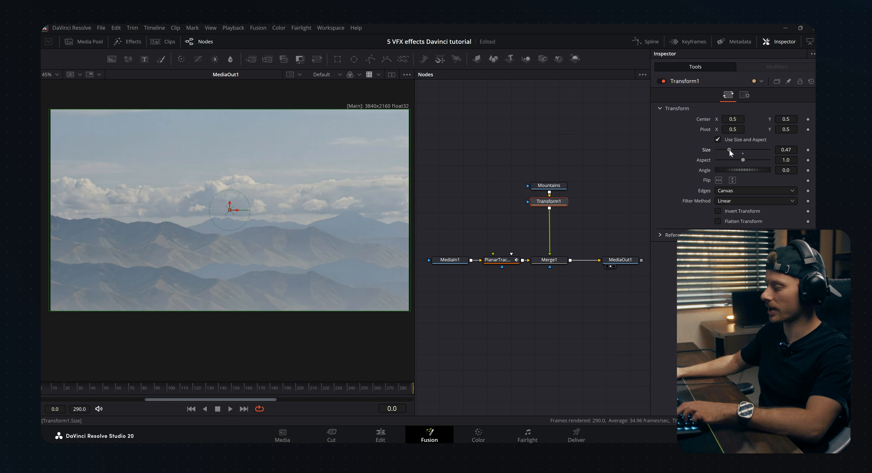
pyautogui.click(609, 222)
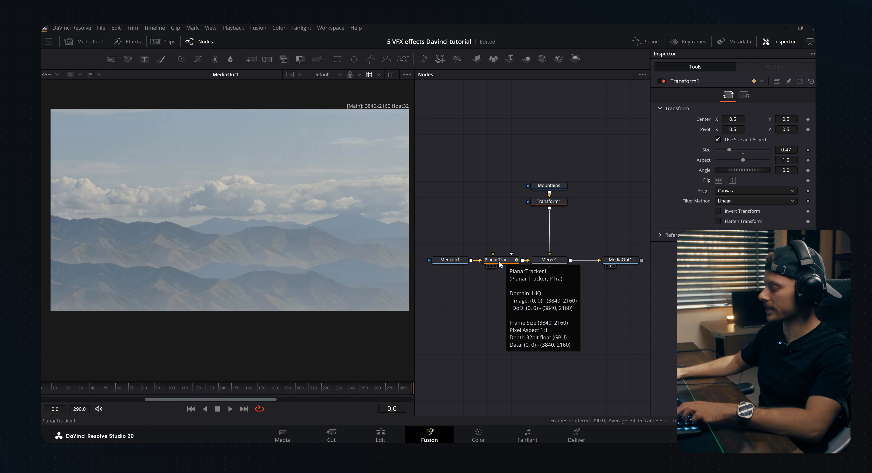
# Step: Create a Planar Transform from the tracker, insert it between Transform1 and Merge1, and scrub to frame 114
pyautogui.click(500, 262)
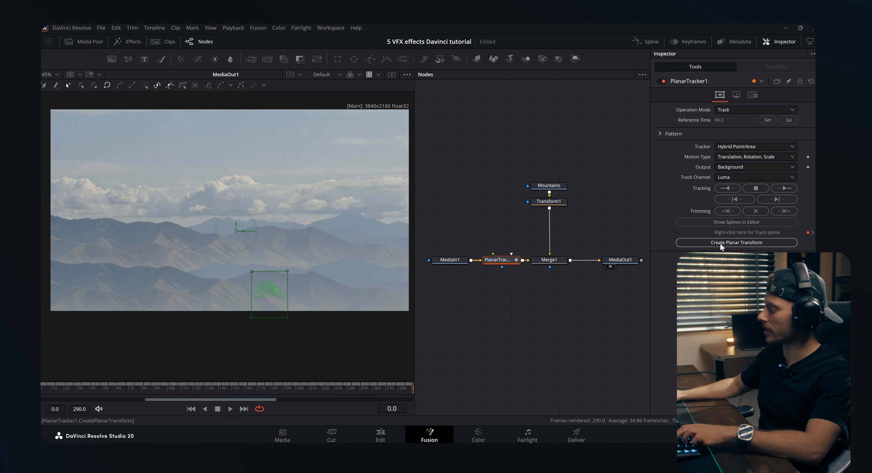
pyautogui.click(729, 243)
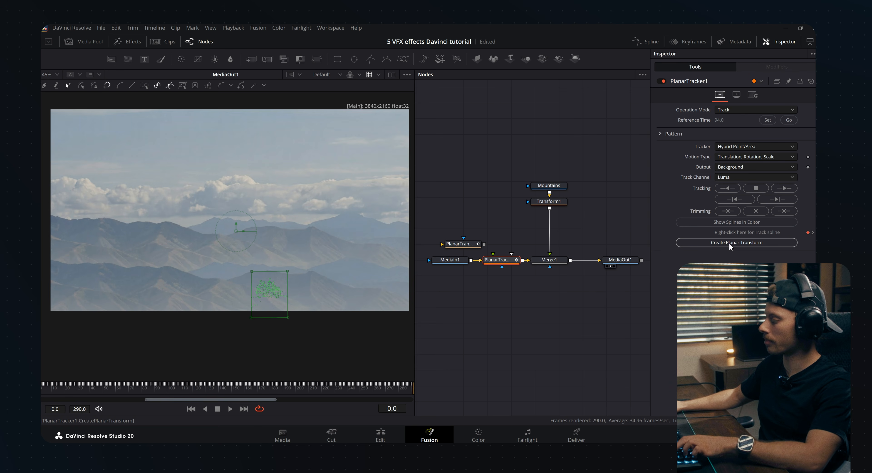
pyautogui.moveTo(449, 245); pyautogui.dragTo(490, 230)
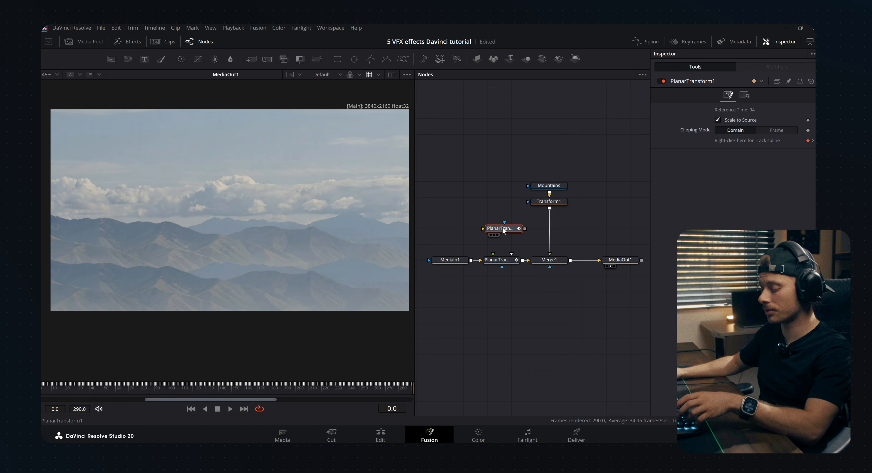
pyautogui.moveTo(502, 231); pyautogui.dragTo(548, 228)
pyautogui.moveTo(73, 388); pyautogui.dragTo(216, 290)
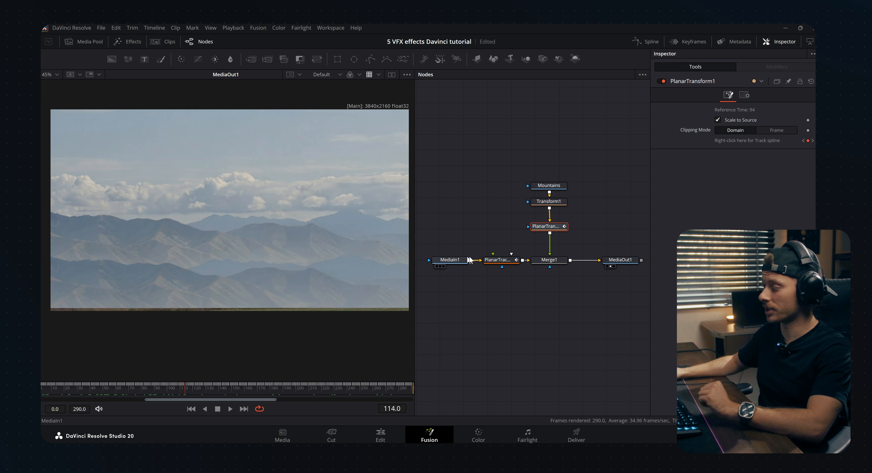
# Step: Add an unconnected Luma Keyer node beside the mountain image's branch
pyautogui.moveTo(543, 250); pyautogui.dragTo(513, 250)
pyautogui.moveTo(589, 260); pyautogui.dragTo(614, 259)
pyautogui.moveTo(563, 236); pyautogui.dragTo(600, 240)
pyautogui.click(609, 225)
pyautogui.hotkey('shift', 'space')
pyautogui.write('luma')
pyautogui.press('Return')
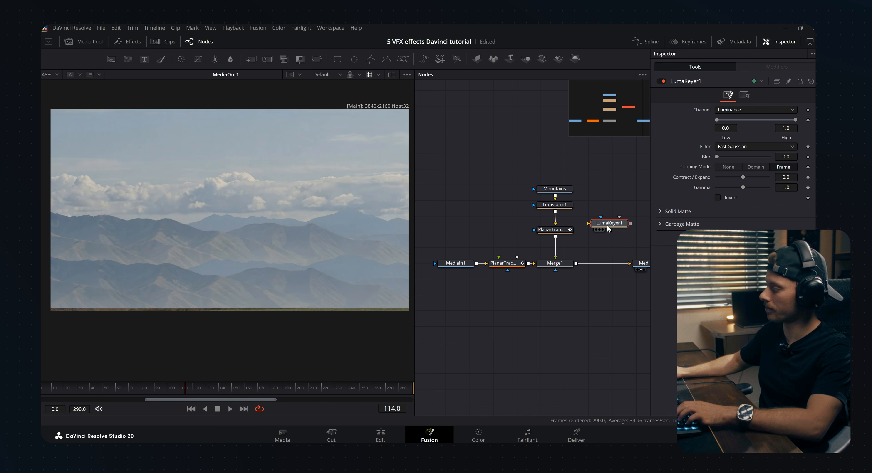
# Step: Feed MediaIn1 into the Luma Keyer and merge the keyer's output over Merge1
pyautogui.moveTo(475, 265); pyautogui.dragTo(477, 237)
pyautogui.moveTo(505, 204); pyautogui.dragTo(587, 209)
pyautogui.moveTo(575, 223); pyautogui.dragTo(569, 222)
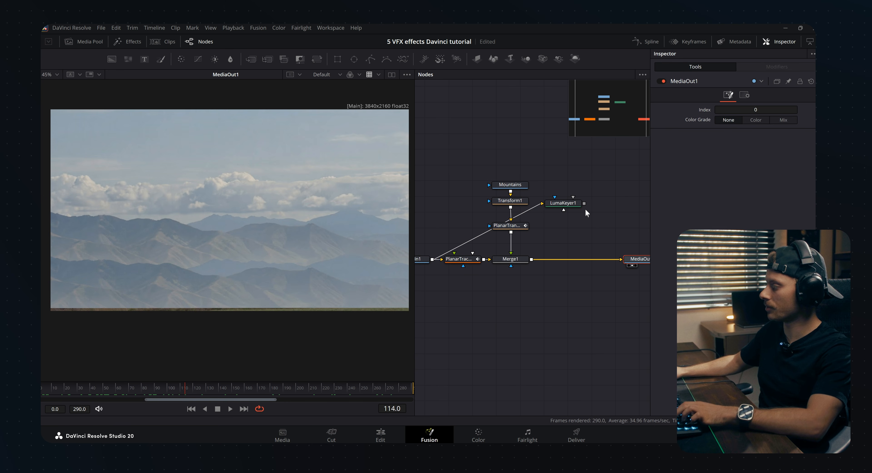
pyautogui.moveTo(585, 204); pyautogui.dragTo(531, 260)
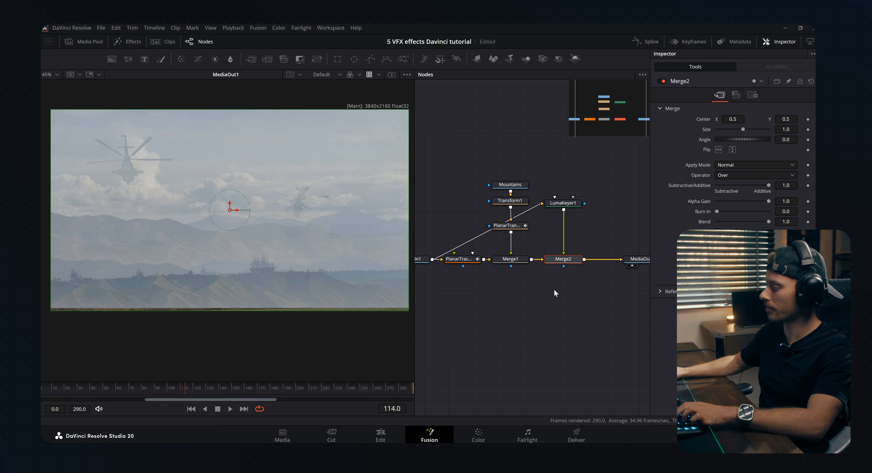
# Step: Show the Luma Keyer in the viewer and invert its key
pyautogui.click(560, 204)
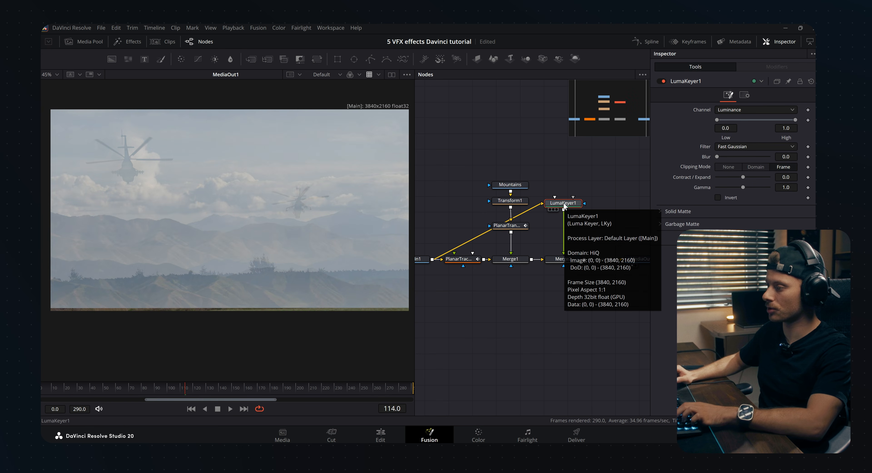
pyautogui.press('1')
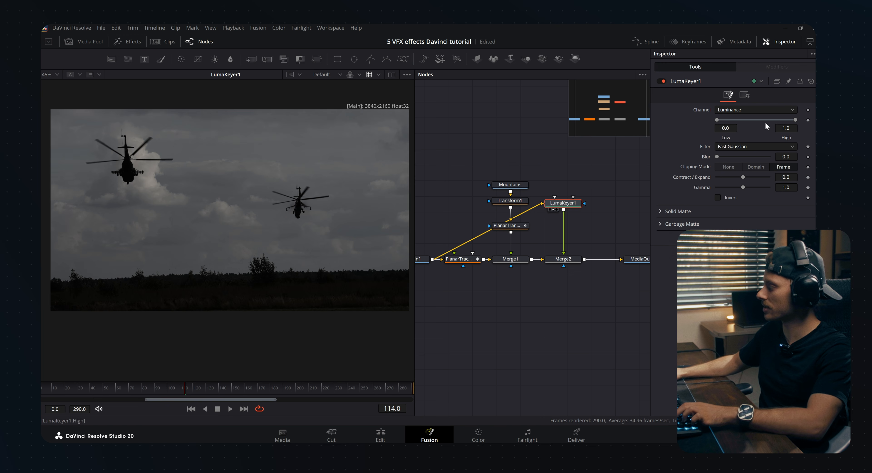
pyautogui.click(718, 198)
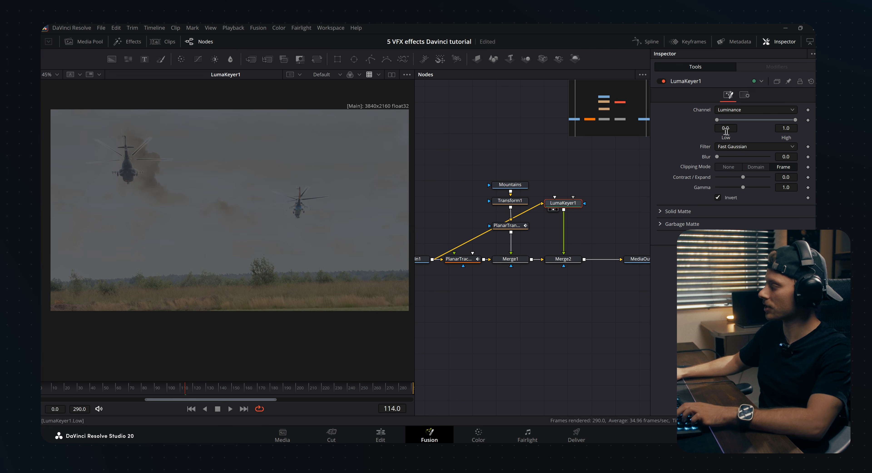
# Step: Narrow the Luma Keyer's range to Low 0.261 and High 0.406, check the treeline edge, and set its blur to 0.31
pyautogui.moveTo(795, 121); pyautogui.dragTo(745, 121)
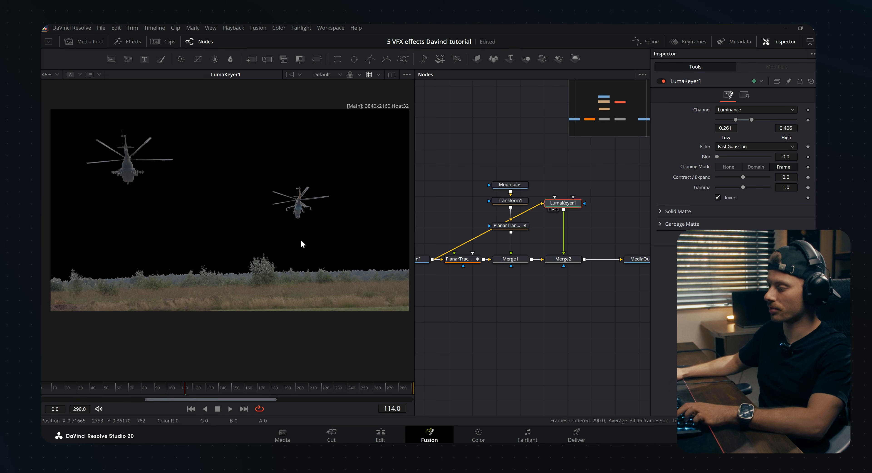
pyautogui.scroll(2, 302, 243)
pyautogui.moveTo(253, 276); pyautogui.dragTo(313, 263)
pyautogui.moveTo(271, 159); pyautogui.dragTo(271, 209)
pyautogui.moveTo(389, 194); pyautogui.dragTo(376, 160)
pyautogui.moveTo(251, 204); pyautogui.dragTo(314, 189)
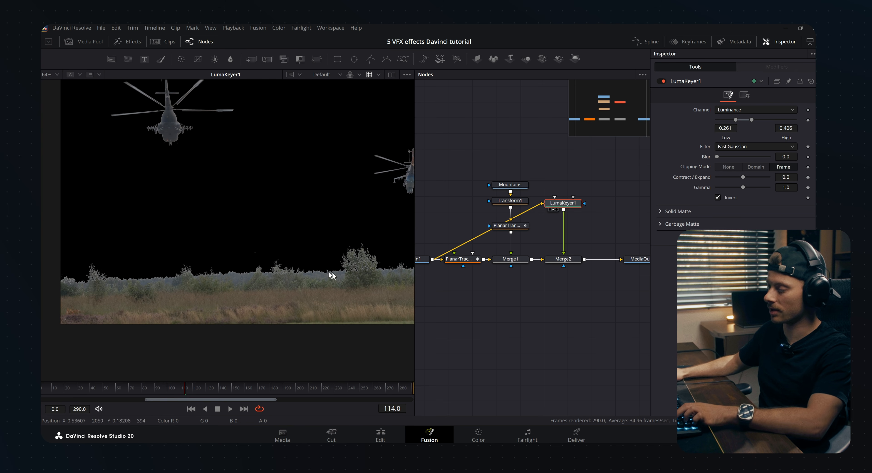
pyautogui.moveTo(341, 288); pyautogui.dragTo(276, 284)
pyautogui.moveTo(784, 157); pyautogui.dragTo(787, 157)
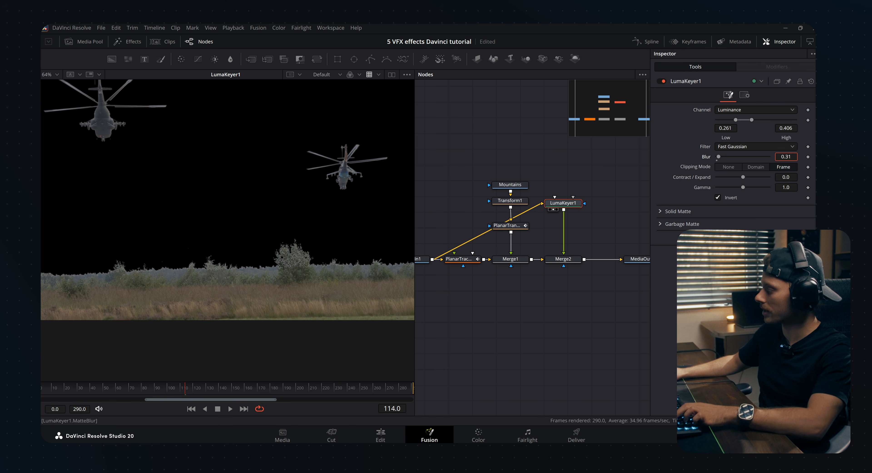
# Step: Show Merge2 in the viewer and inspect the helicopters and treeline against the mountain background
pyautogui.click(569, 261)
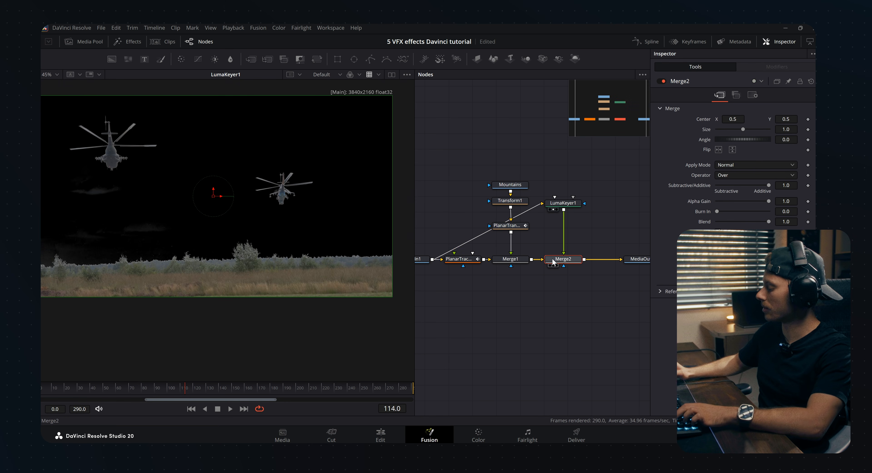
pyautogui.click(553, 266)
pyautogui.moveTo(214, 229); pyautogui.dragTo(238, 241)
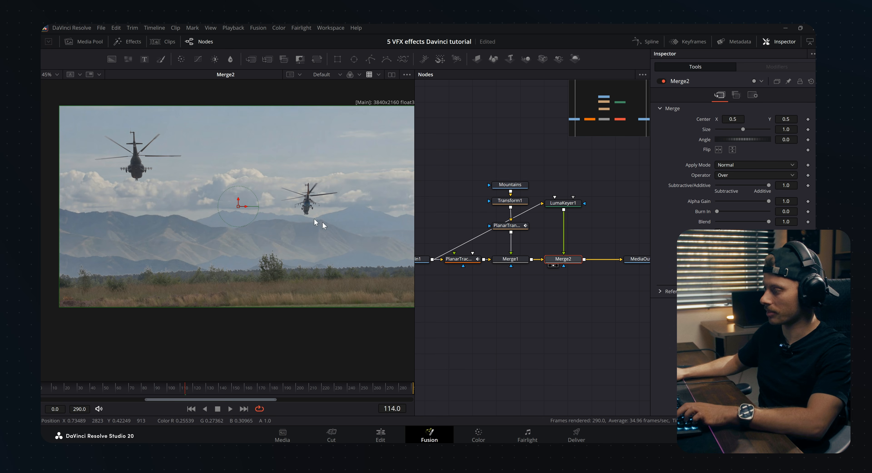
pyautogui.scroll(5, 321, 224)
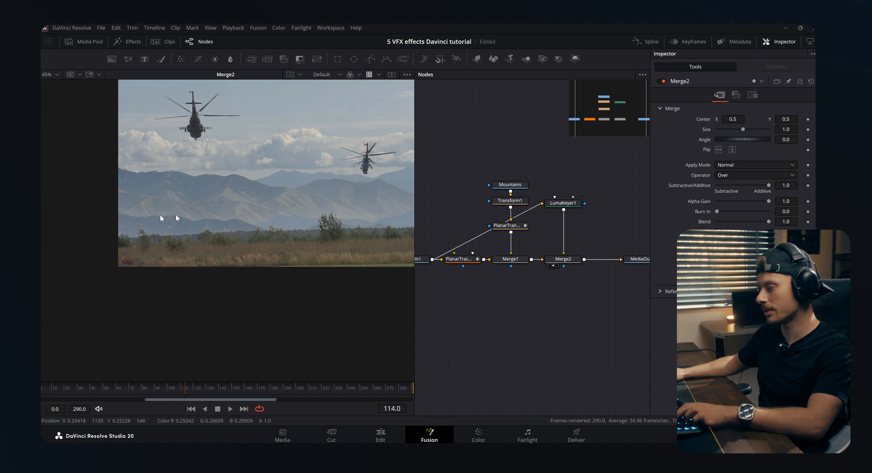
pyautogui.moveTo(336, 225); pyautogui.dragTo(273, 249)
# Step: Add a Rectangle mask to the Mountains node, widen it to about 1.04, and move it down over the grassy foreground
pyautogui.moveTo(510, 189); pyautogui.dragTo(509, 151)
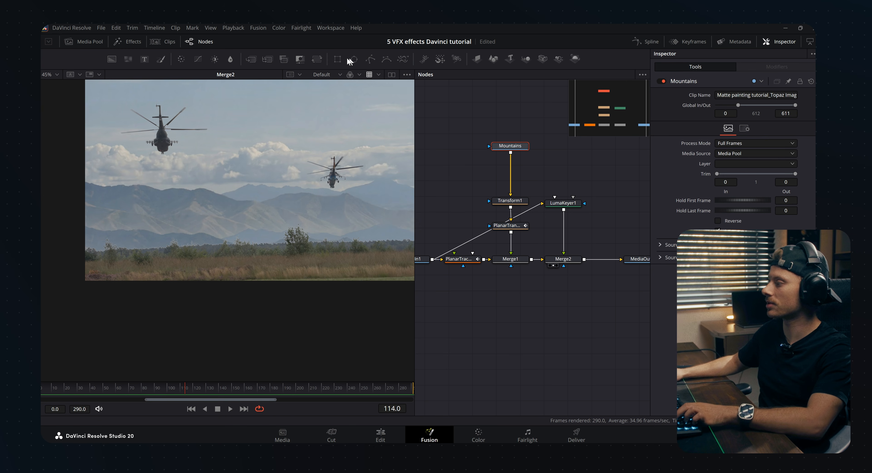
pyautogui.click(337, 59)
pyautogui.scroll(-2, 313, 187)
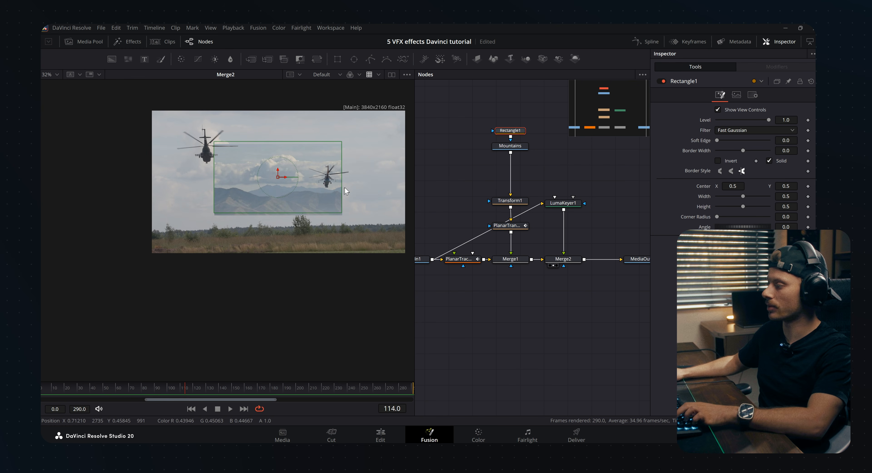
pyautogui.moveTo(342, 183); pyautogui.dragTo(344, 183)
pyautogui.moveTo(242, 194); pyautogui.dragTo(242, 263)
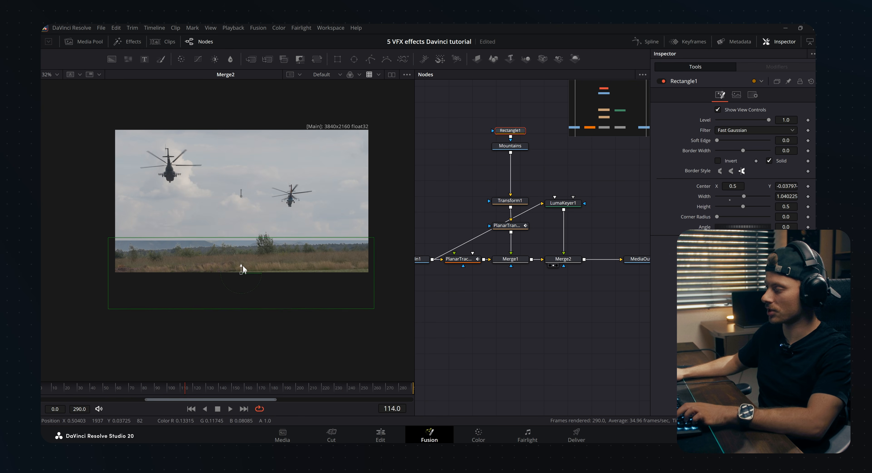
# Step: Invert the rectangle mask, set its soft edge to about 0.076, and adjust it to height about 0.53 and center Y about -0.047
pyautogui.click(718, 161)
pyautogui.moveTo(717, 141); pyautogui.dragTo(718, 143)
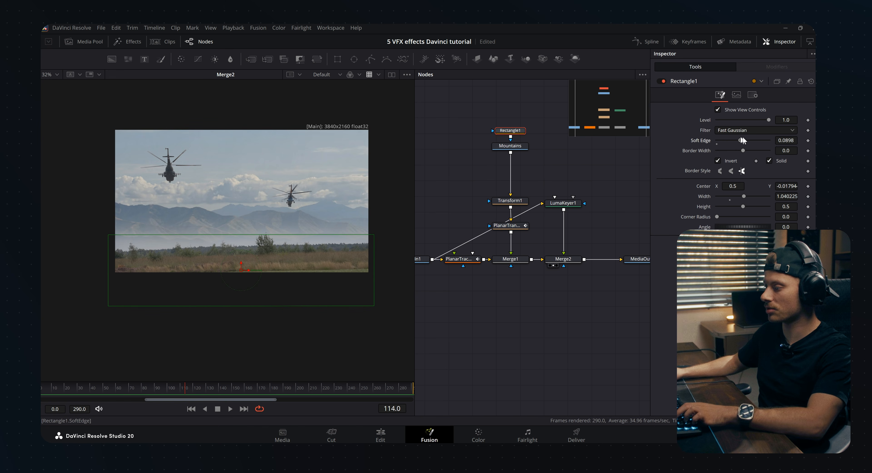
pyautogui.moveTo(759, 142); pyautogui.dragTo(742, 141)
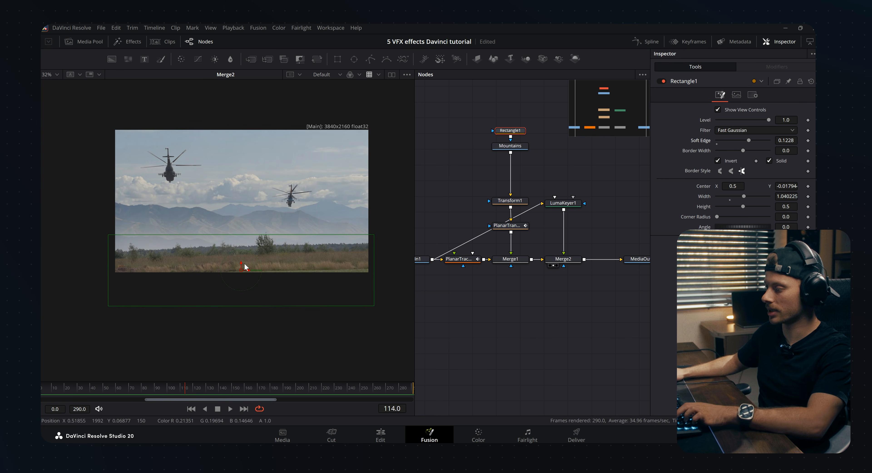
pyautogui.moveTo(241, 263); pyautogui.dragTo(241, 255)
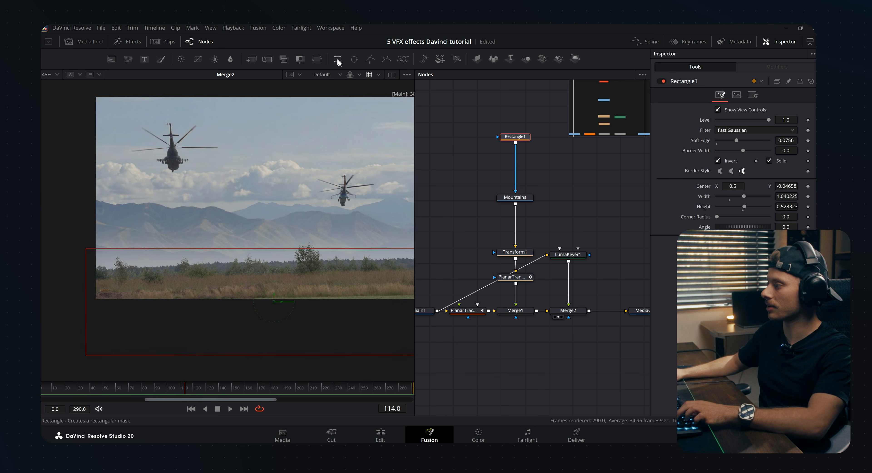
# Step: Add a second Rectangle mask after the first, set its paint mode to Subtract and its soft edge to about 0.10
pyautogui.click(337, 61)
pyautogui.click(745, 161)
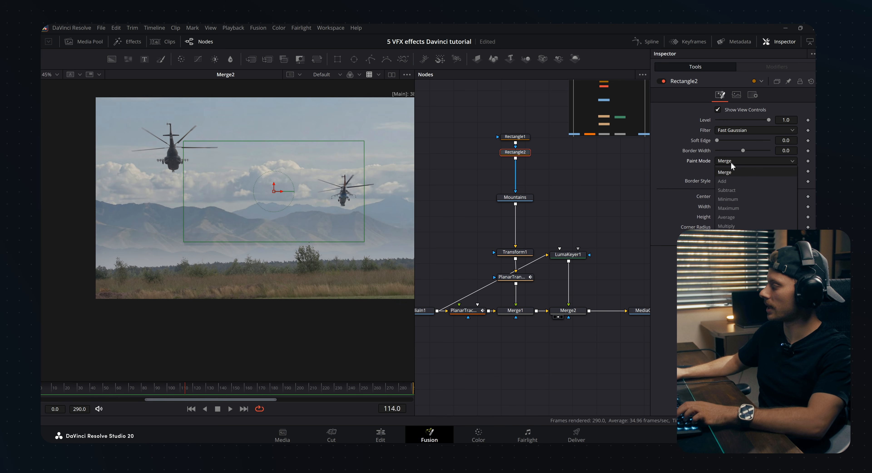
pyautogui.click(726, 190)
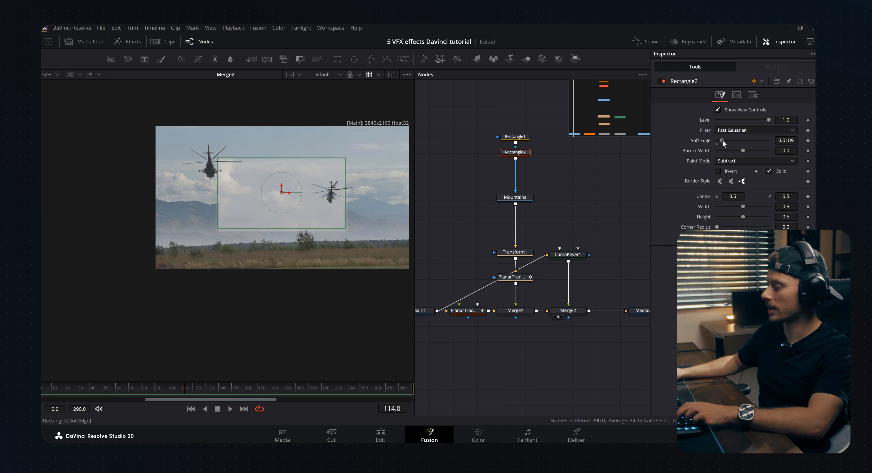
pyautogui.moveTo(722, 139); pyautogui.dragTo(745, 141)
# Step: Widen the second rectangle mask to about 1.31 and move it up over the sky, at center Y about 0.78
pyautogui.scroll(-2, 333, 214)
pyautogui.moveTo(336, 205); pyautogui.dragTo(406, 204)
pyautogui.moveTo(291, 201); pyautogui.dragTo(291, 159)
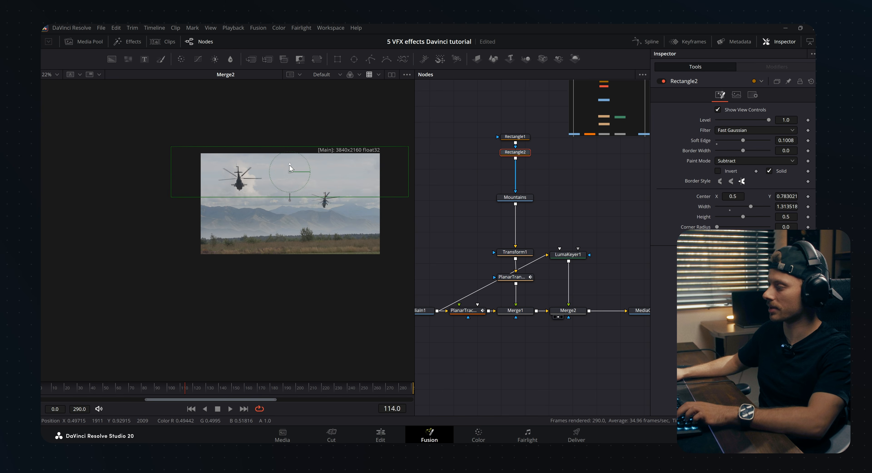
# Step: Insert a Color Corrector after the Mountains node, set its saturation to 0.77, and adjust its contrast to match the footage
pyautogui.moveTo(524, 197); pyautogui.dragTo(524, 181)
pyautogui.hotkey('shift', 'space')
pyautogui.write('lumacc')
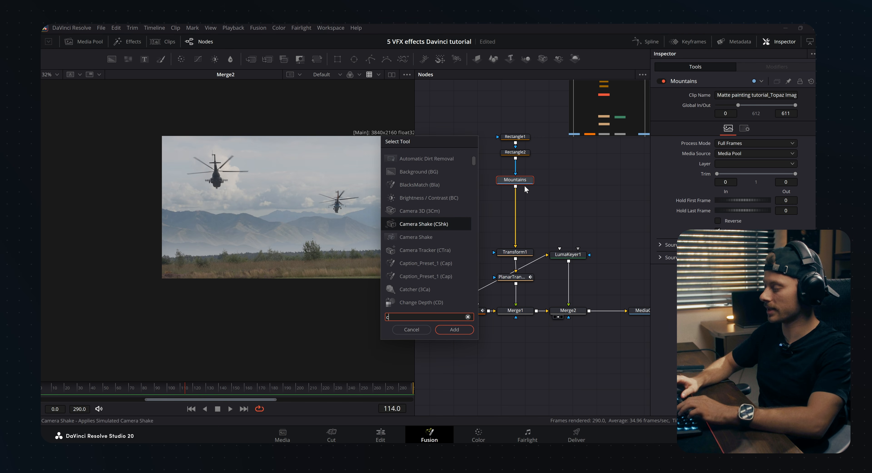
pyautogui.press('Return')
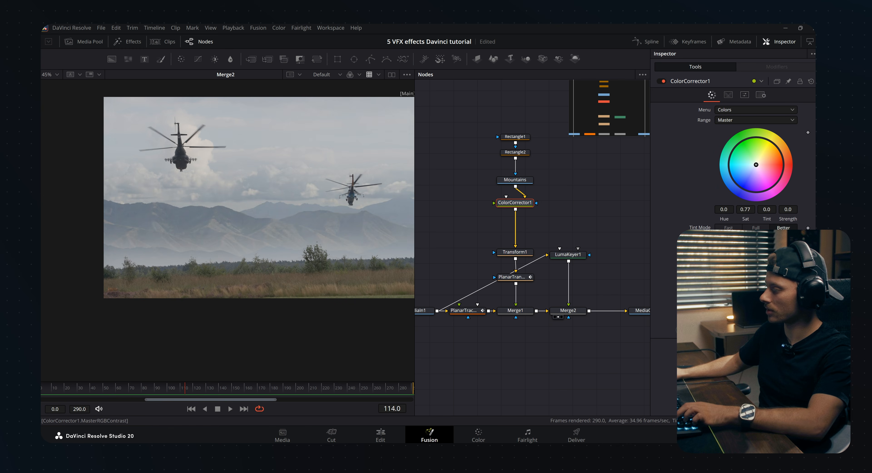
pyautogui.moveTo(729, 268); pyautogui.dragTo(732, 268)
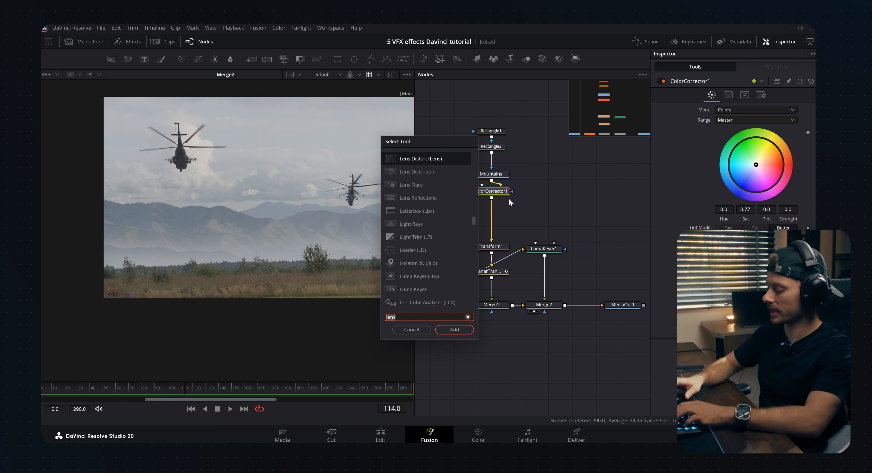
# Step: Insert a Lens Blur after the Color Corrector and set its blur size to 0.76
pyautogui.write('lens')
pyautogui.press('Up')
pyautogui.press('Return')
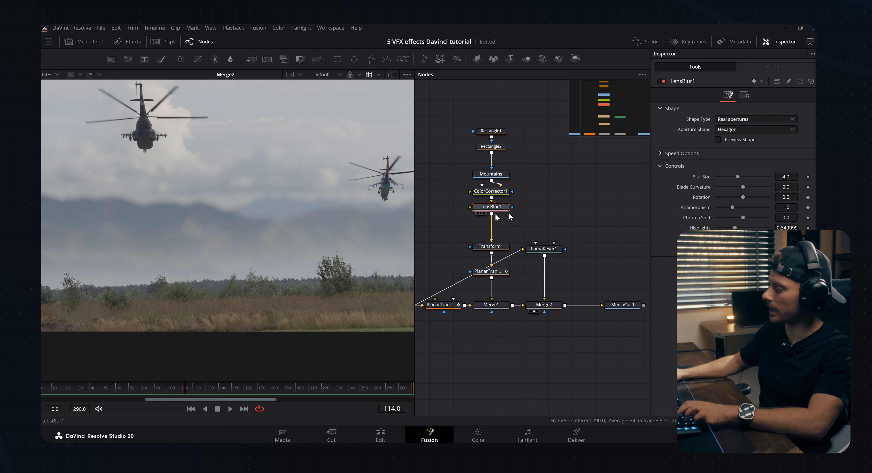
pyautogui.moveTo(738, 177); pyautogui.dragTo(725, 177)
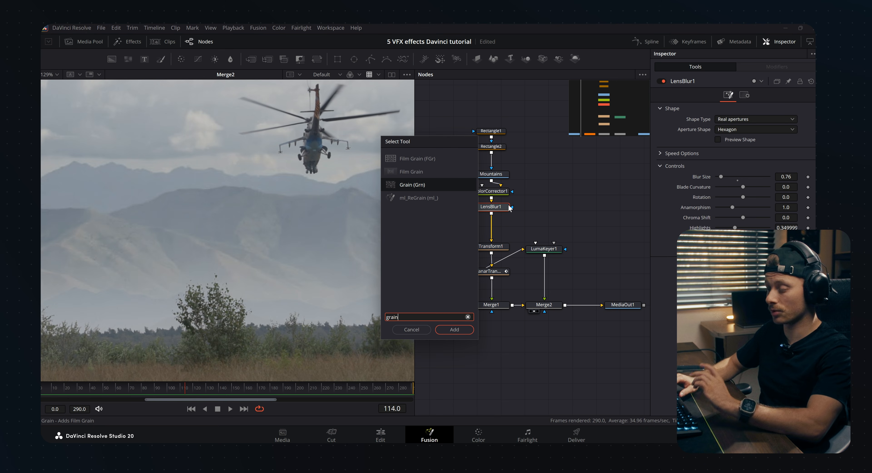
# Step: Insert a Grain node after the Lens Blur and slightly enlarge the mountain image with Transform1
pyautogui.press('Return')
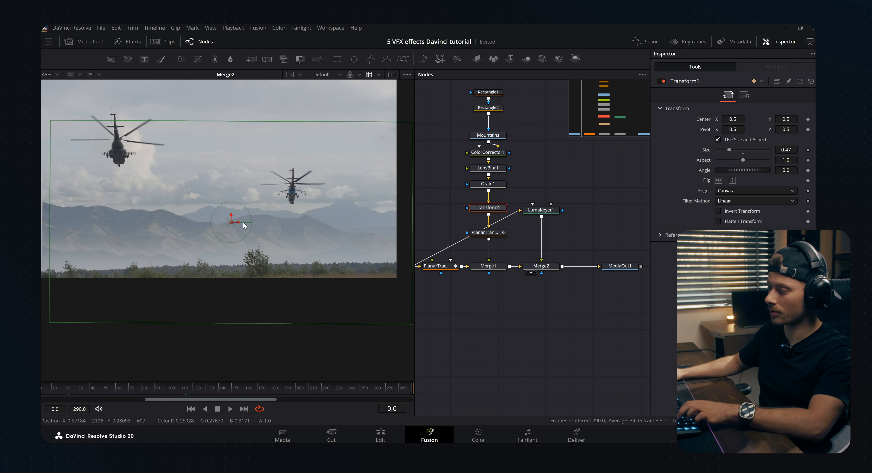
pyautogui.scroll(-3, 331, 272)
pyautogui.moveTo(361, 298); pyautogui.dragTo(371, 298)
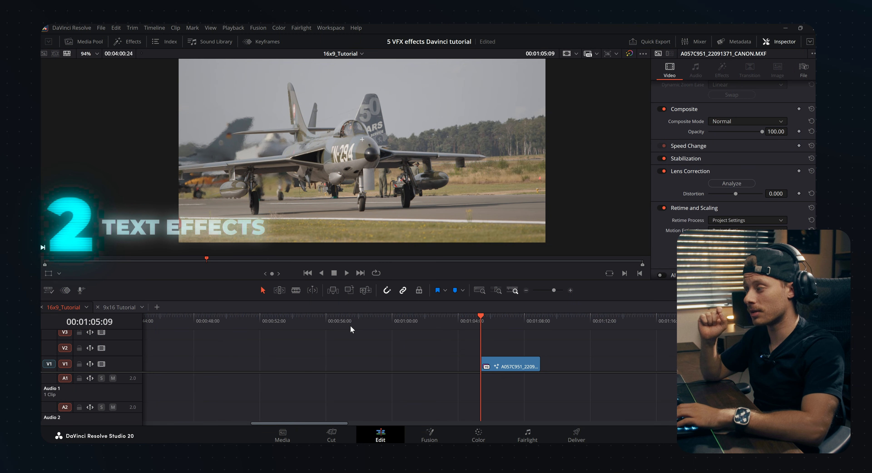
# Step: Preview the jet clip, return the playhead to its start at 00:01:05:09, and open the clip in Fusion
pyautogui.press('space')
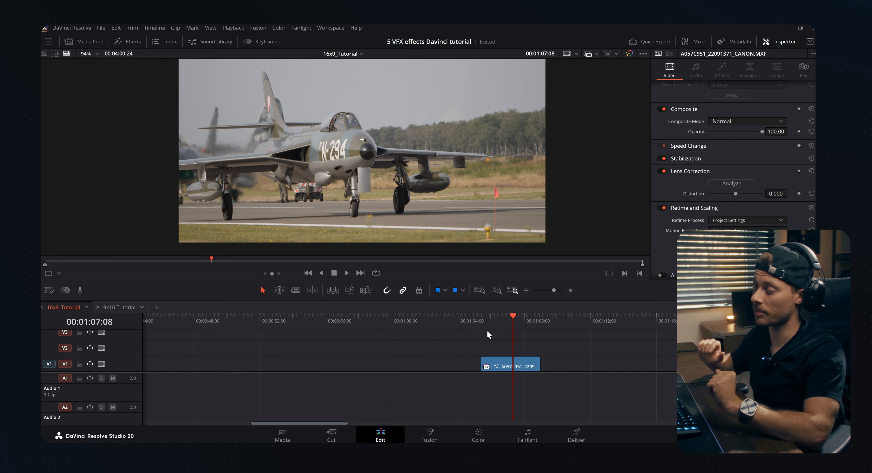
pyautogui.click(482, 319)
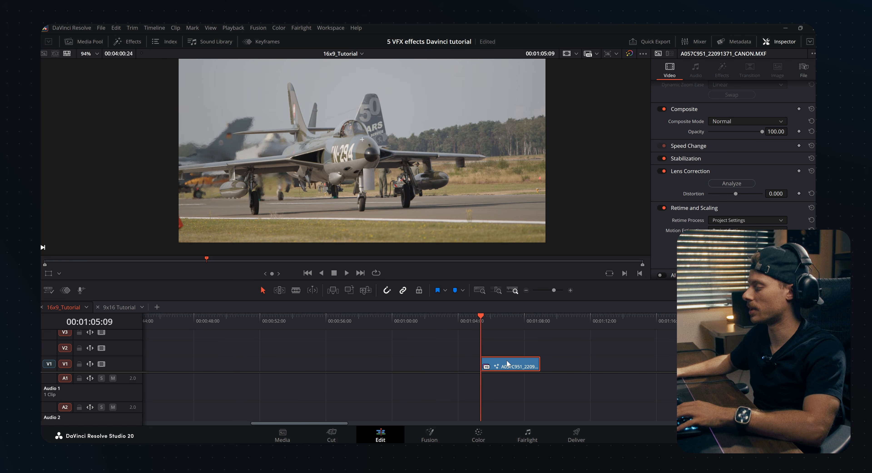
pyautogui.hotkey('shift', '5')
# Step: Insert a Planar Tracker node between MediaIn1 and MediaOut1
pyautogui.hotkey('shift', 'space')
pyautogui.write('grain')
pyautogui.press('BackSpace')
pyautogui.press('BackSpace')
pyautogui.press('BackSpace')
pyautogui.press('BackSpace')
pyautogui.press('BackSpace')
pyautogui.write('track')
pyautogui.click(418, 172)
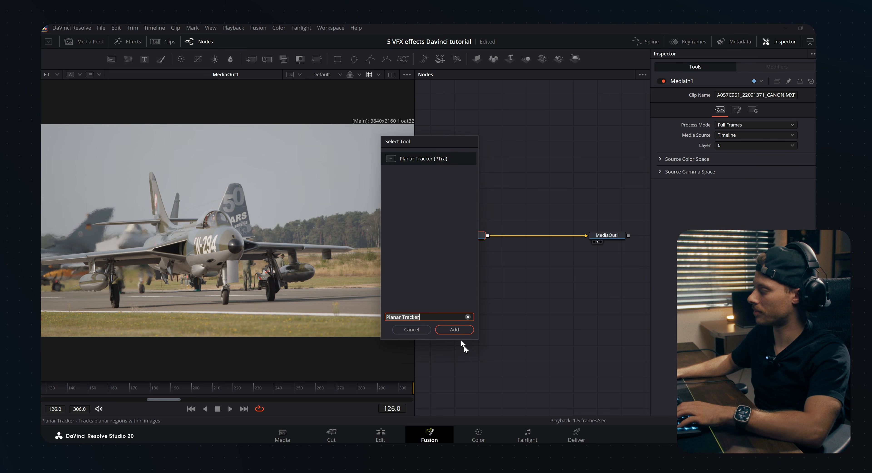
pyautogui.click(464, 329)
pyautogui.moveTo(516, 241); pyautogui.dragTo(518, 240)
# Step: Draw a closed four-point tracking shape around the N-294 marking on the jet's nose
pyautogui.scroll(5, 197, 220)
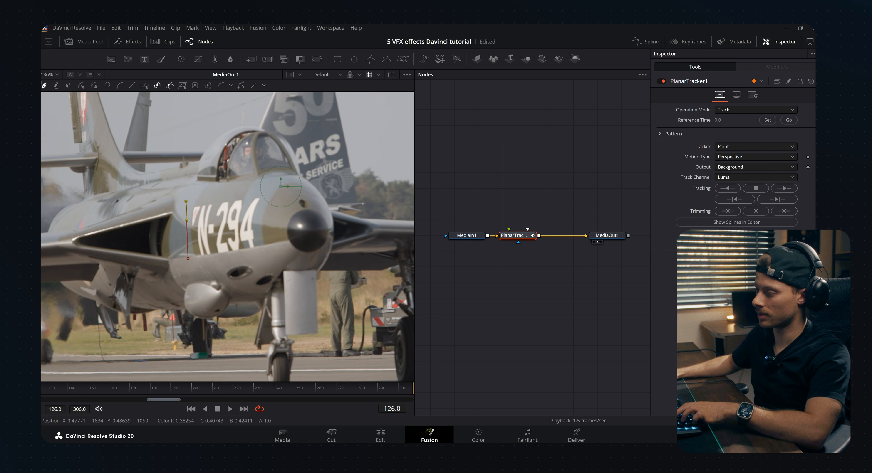
pyautogui.click(261, 253)
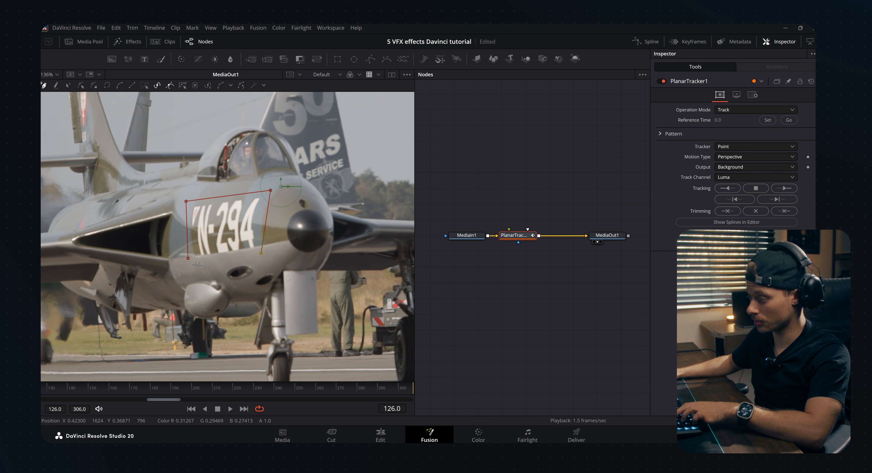
pyautogui.click(187, 258)
# Step: Set the tracker's reference time to frame 126, its type to Hybrid Point/Area, and its motion type to Translation, Rotation, Scale
pyautogui.click(767, 120)
pyautogui.click(739, 146)
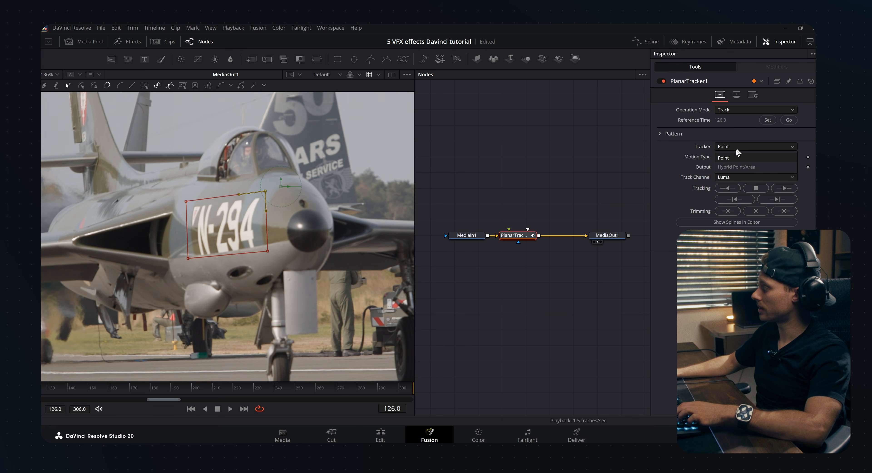
pyautogui.click(741, 165)
pyautogui.click(752, 156)
pyautogui.click(742, 184)
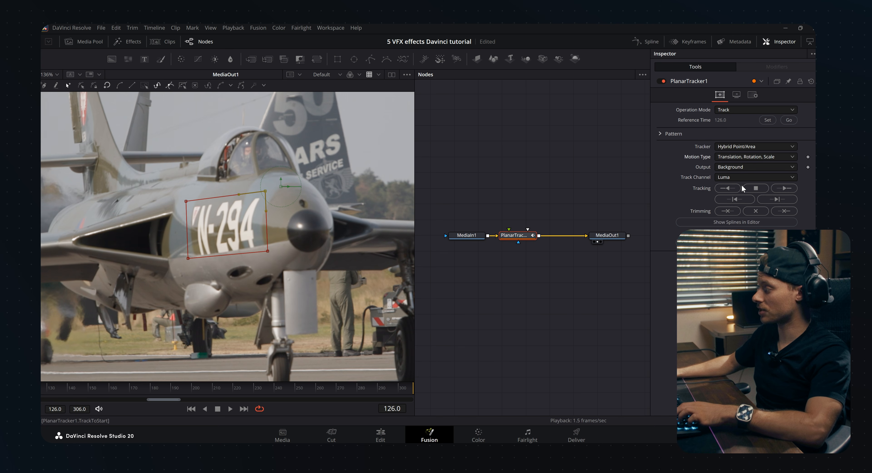
# Step: Track the marking forward to the end of the clip and play back the result
pyautogui.click(781, 186)
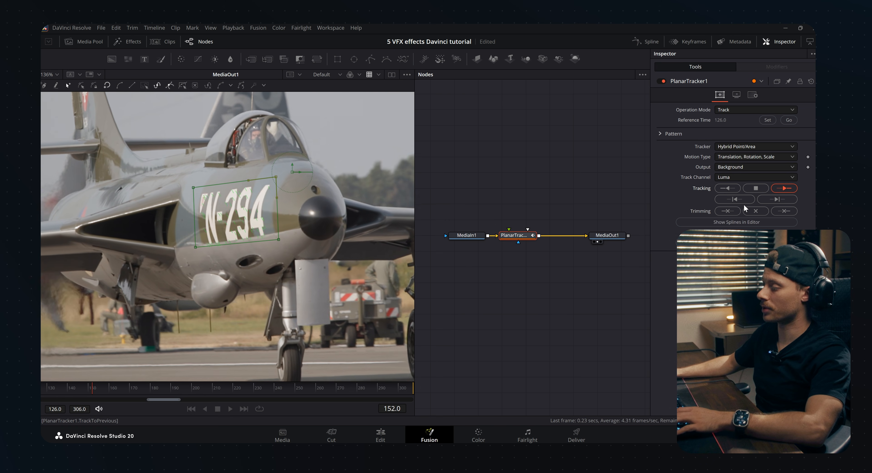
pyautogui.scroll(-3, 240, 193)
pyautogui.press('space')
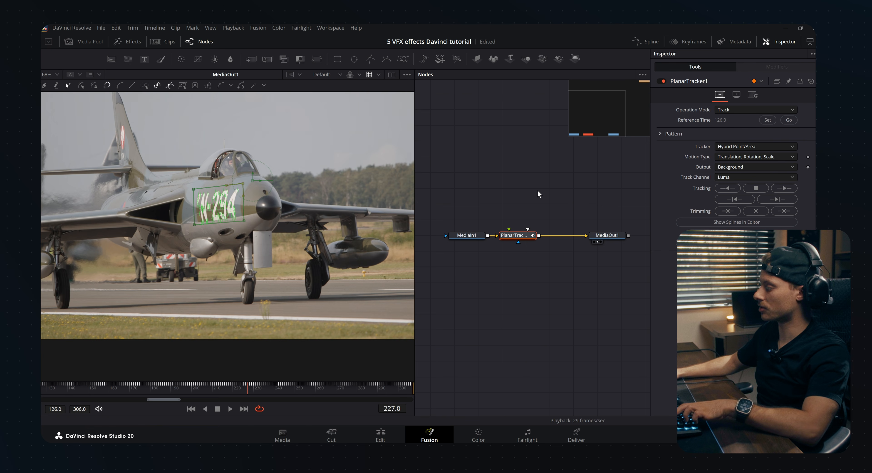
# Step: Create a Planar Transform from the tracker and place it above the main node chain
pyautogui.scroll(-3, 538, 191)
pyautogui.moveTo(535, 180); pyautogui.dragTo(534, 186)
pyautogui.scroll(3, 546, 185)
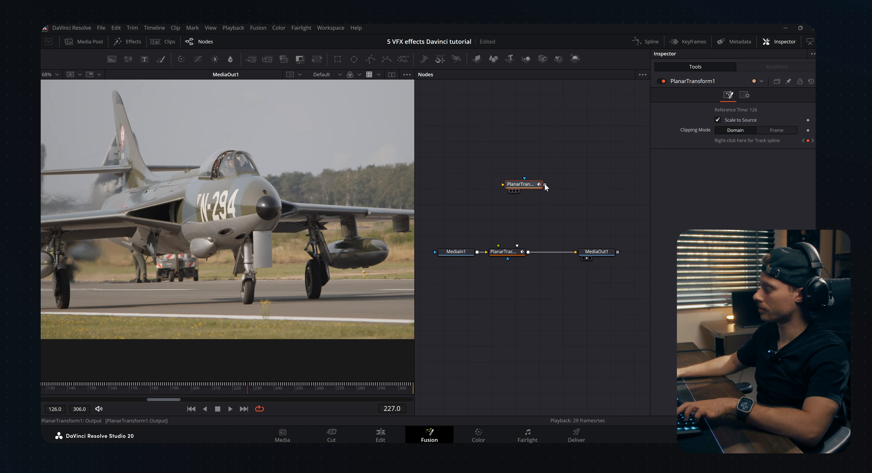
# Step: Add an unconnected Text+ node and merge its output over the Planar Tracker's output
pyautogui.hotkey('shift', 'space')
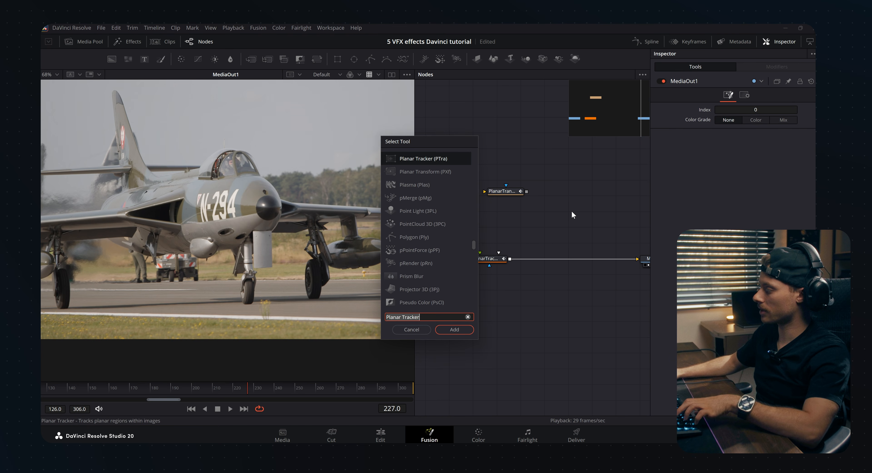
pyautogui.write('text')
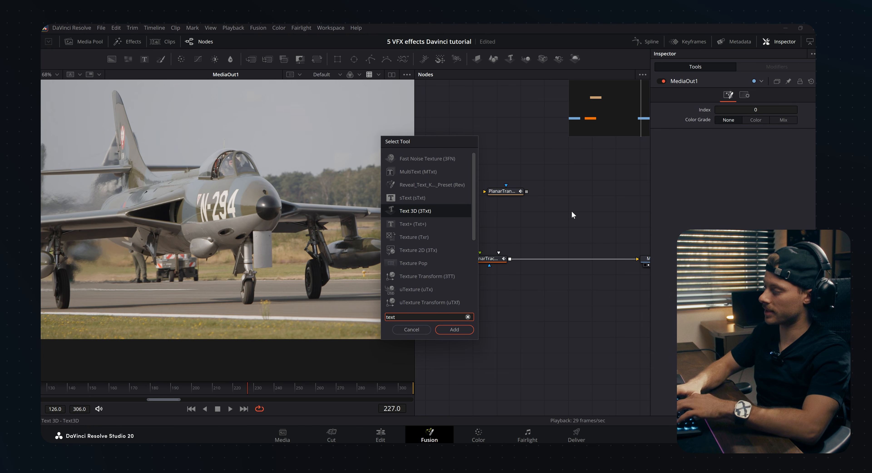
pyautogui.press('Up')
pyautogui.press('Down')
pyautogui.press('Down')
pyautogui.press('Return')
pyautogui.moveTo(584, 198); pyautogui.dragTo(511, 260)
# Step: Set the Text+ node's text to HAWKER HUNTER, split over two lines
pyautogui.click(563, 197)
pyautogui.click(737, 151)
pyautogui.write('HAWKER')
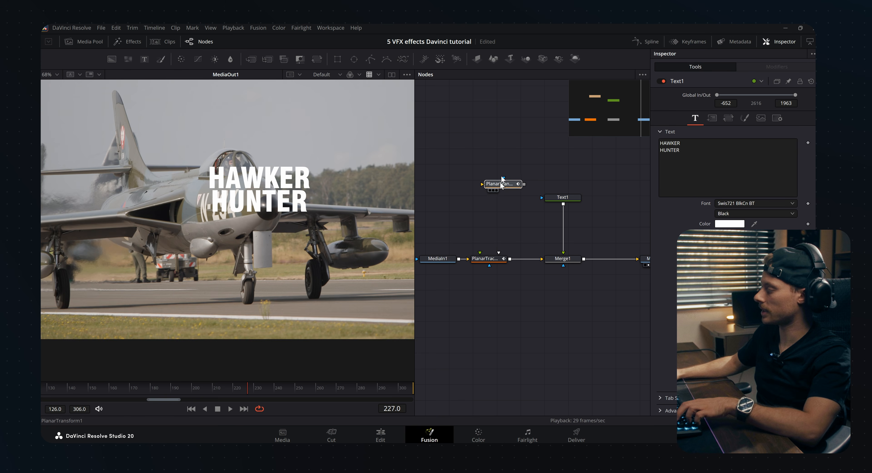
# Step: Insert the Planar Transform between Text1 and Merge1, and lay out the text with Y rotation 41.8 and centre X 0.471308, Y 0.624364
pyautogui.moveTo(503, 192); pyautogui.dragTo(562, 228)
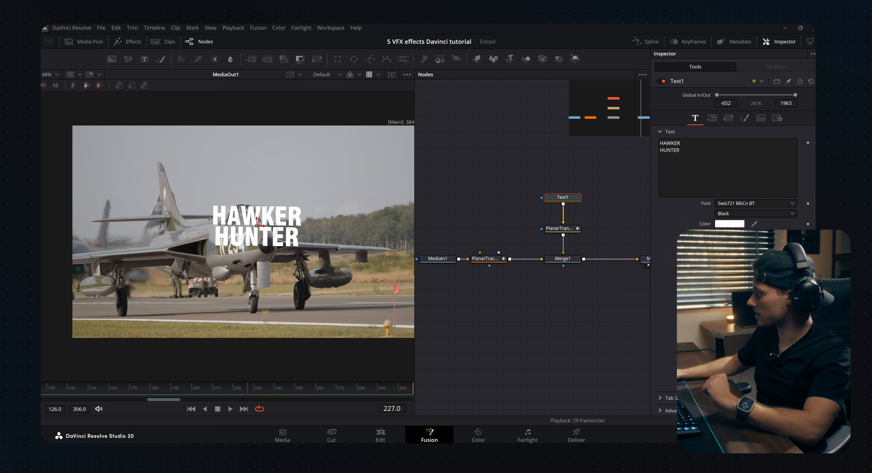
pyautogui.click(711, 119)
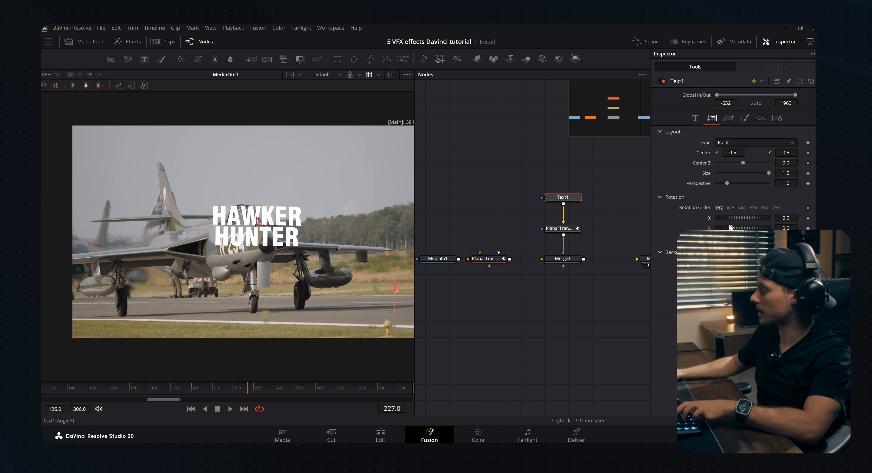
pyautogui.moveTo(742, 228); pyautogui.dragTo(749, 229)
pyautogui.moveTo(273, 217); pyautogui.dragTo(273, 214)
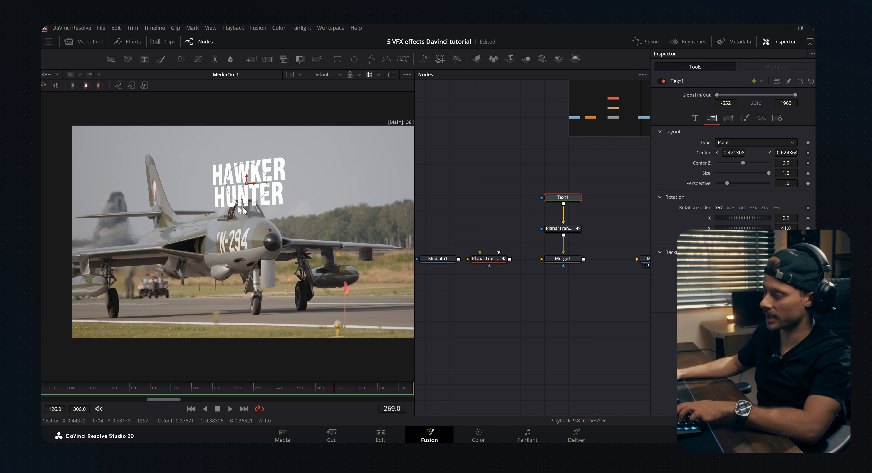
# Step: Add an unconnected Magic Mask node beside the text branch
pyautogui.moveTo(548, 232); pyautogui.dragTo(549, 225)
pyautogui.click(510, 217)
pyautogui.hotkey('shift', 'space')
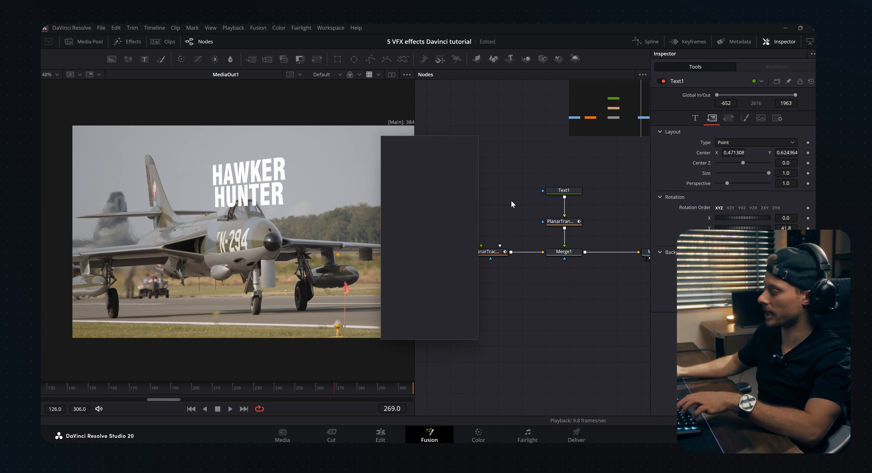
pyautogui.write('magic')
pyautogui.press('Return')
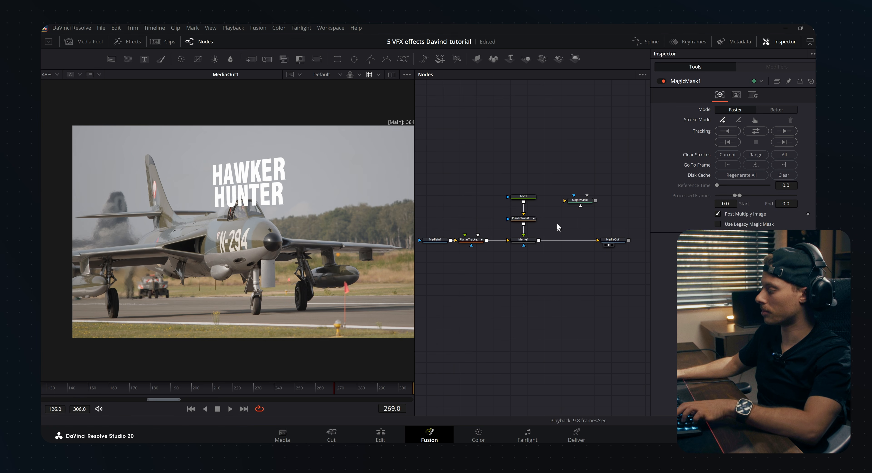
# Step: Insert a Noise Reduction node after MediaIn1 and set its temporal threshold to 11.8 and blend to 14.2
pyautogui.moveTo(458, 245); pyautogui.dragTo(403, 246)
pyautogui.moveTo(417, 238); pyautogui.dragTo(474, 247)
pyautogui.hotkey('shift', 'space')
pyautogui.write('noise')
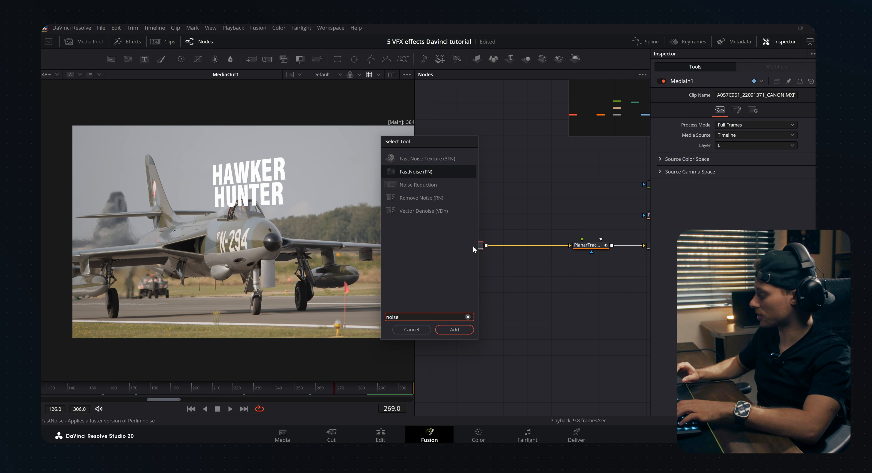
pyautogui.press('Down')
pyautogui.press('Return')
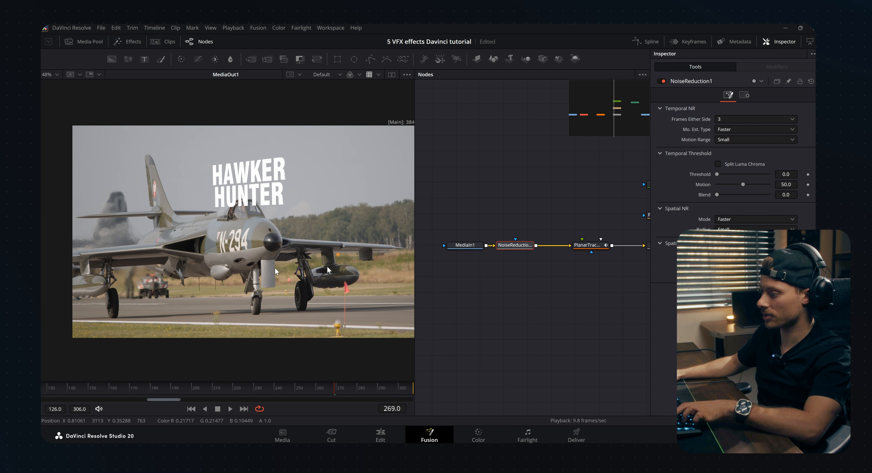
pyautogui.scroll(6, 195, 250)
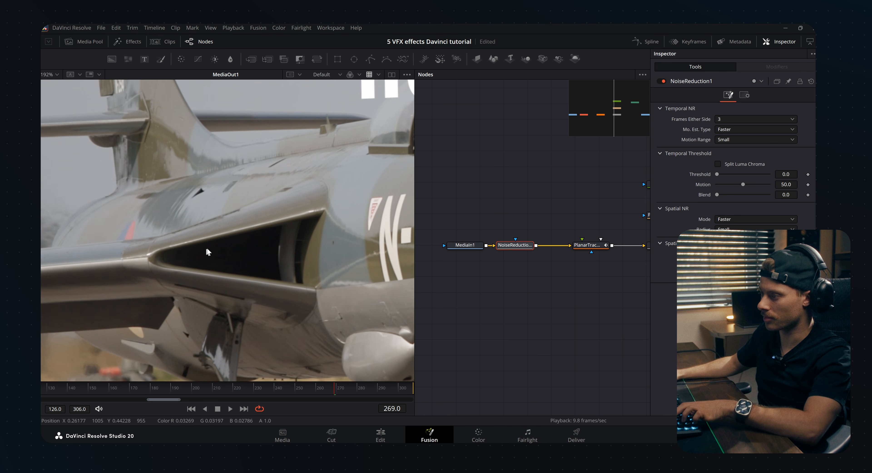
pyautogui.moveTo(250, 160); pyautogui.dragTo(210, 197)
pyautogui.scroll(-2, 253, 250)
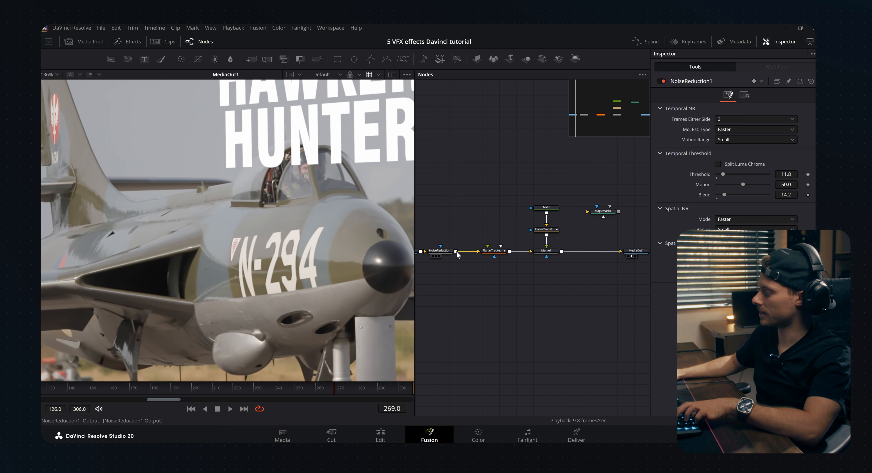
# Step: Feed the Noise Reduction output into the Magic Mask and display the mask node in the viewer
pyautogui.moveTo(456, 252); pyautogui.dragTo(535, 207)
pyautogui.moveTo(590, 214); pyautogui.dragTo(593, 209)
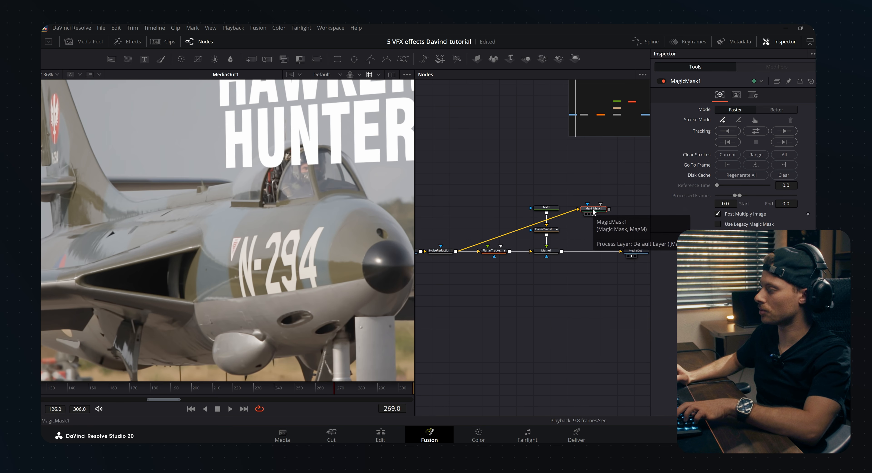
pyautogui.press('1')
pyautogui.scroll(-5, 281, 211)
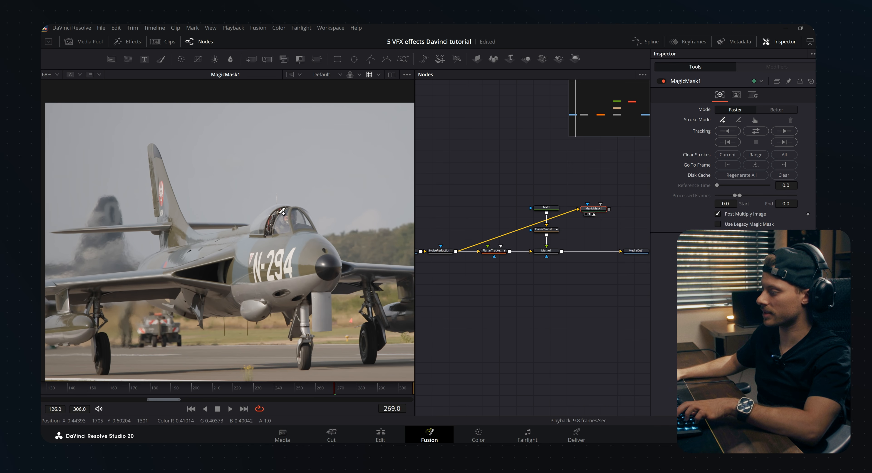
# Step: Isolate the whole jet from its background with Magic Mask strokes
pyautogui.click(305, 242)
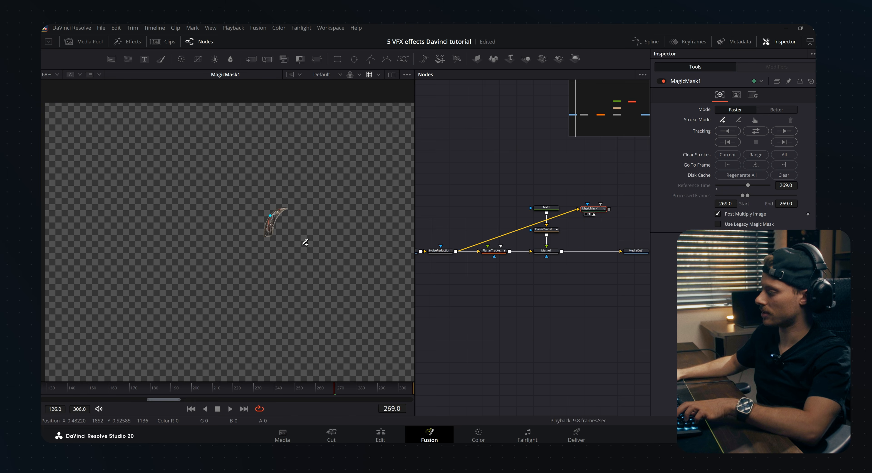
pyautogui.moveTo(322, 290); pyautogui.dragTo(285, 253)
pyautogui.scroll(-2, 322, 242)
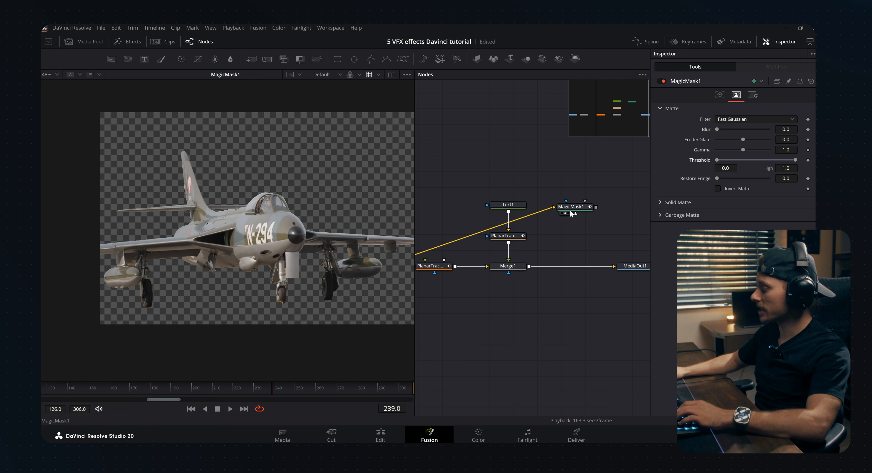
# Step: Refine the mask's matte with blur 1.0 and threshold 0.272 to 0.744, and merge the masked jet over Merge1's output
pyautogui.click(571, 212)
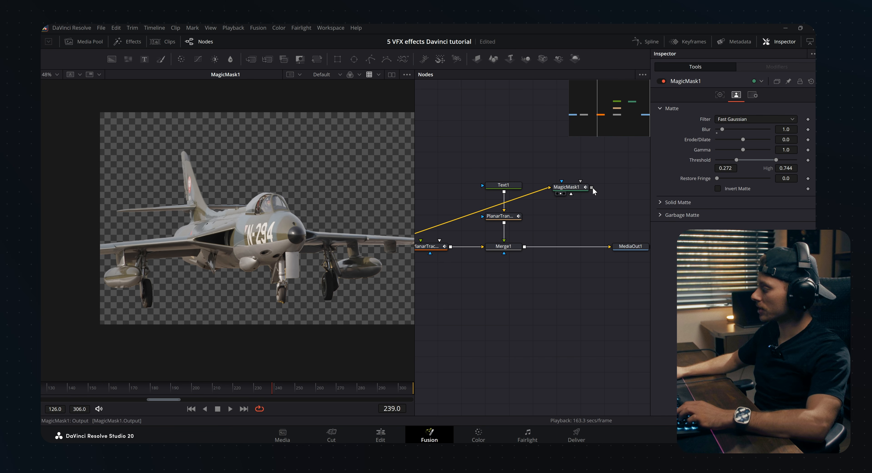
pyautogui.moveTo(531, 239); pyautogui.dragTo(295, 184)
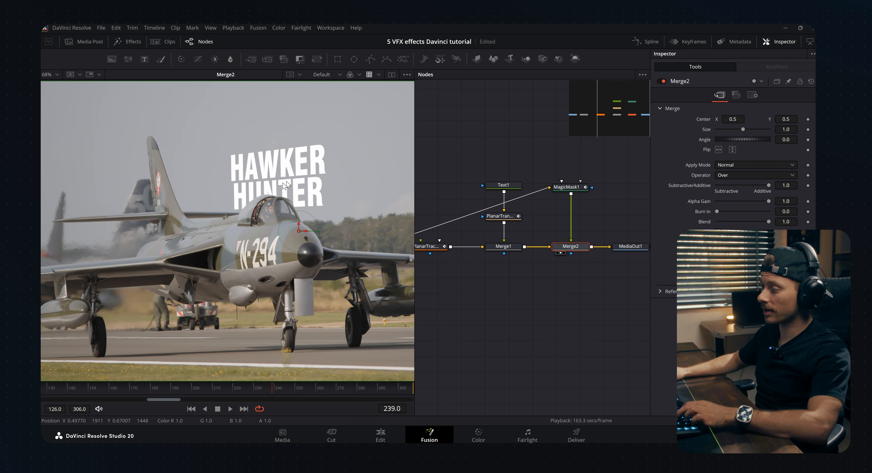
pyautogui.scroll(-2, 267, 195)
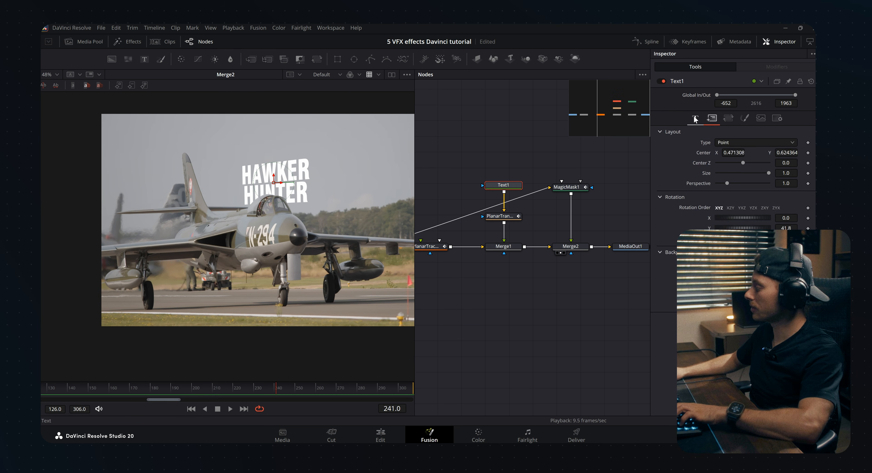
# Step: Enlarge the HAWKER HUNTER text slightly and insert a Scanlines node between it and the Planar Transform
pyautogui.click(695, 119)
pyautogui.moveTo(726, 234); pyautogui.dragTo(728, 234)
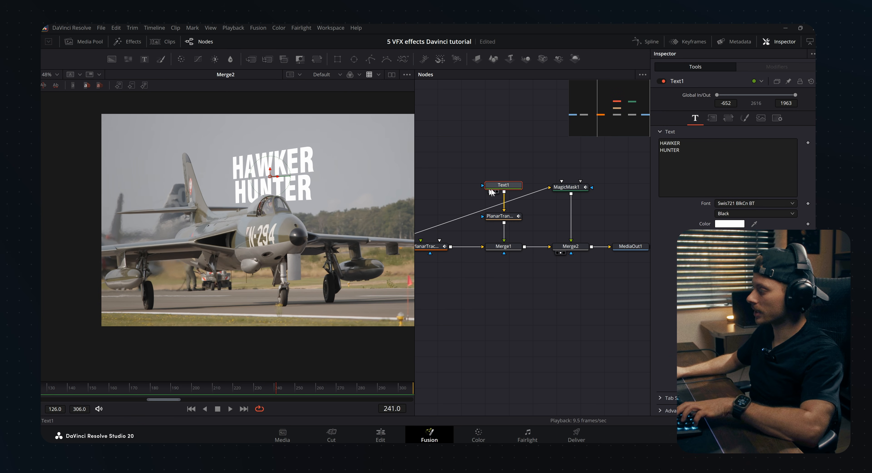
pyautogui.moveTo(491, 190); pyautogui.dragTo(490, 180)
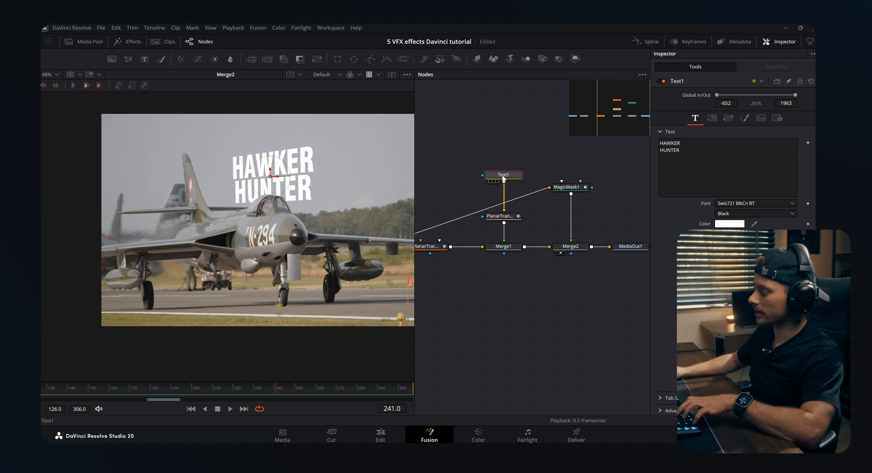
pyautogui.hotkey('shift', 'space')
pyautogui.write('scan')
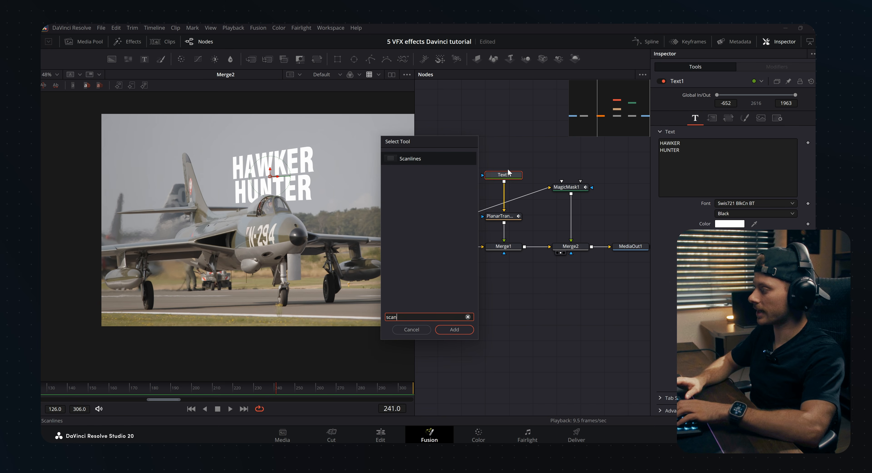
pyautogui.press('Return')
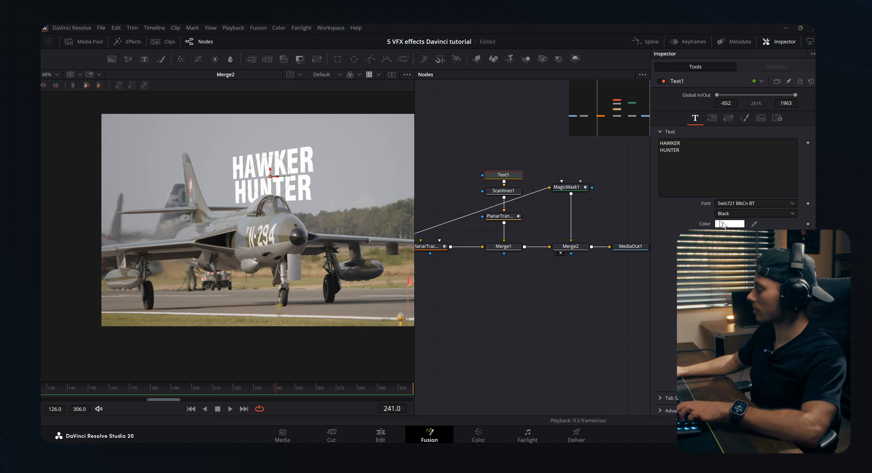
# Step: Change the text colour to light beige and set the Scanlines line frequency to 20
pyautogui.click(723, 225)
pyautogui.click(368, 273)
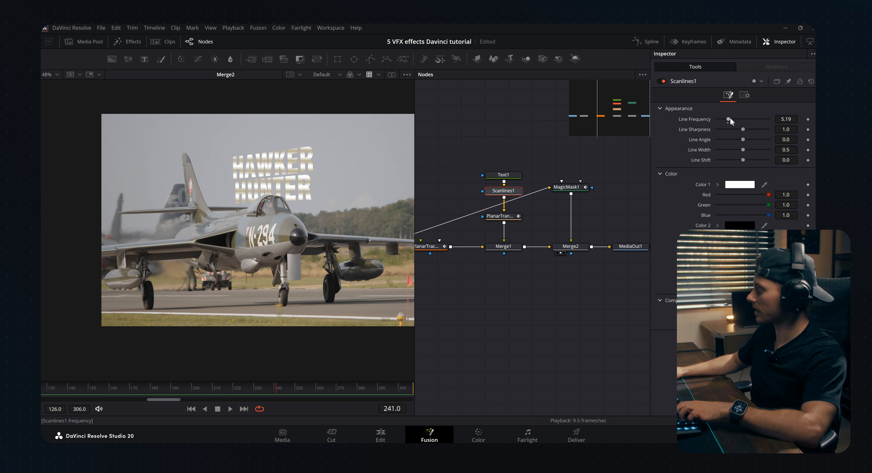
pyautogui.moveTo(728, 120); pyautogui.dragTo(757, 119)
pyautogui.click(514, 249)
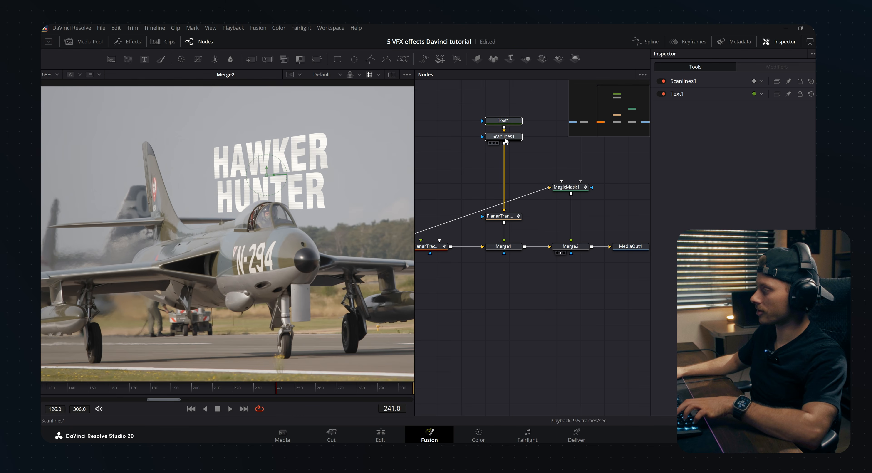
# Step: Insert a Glow after the Scanlines node with glow size 52.8, glow 0.701 and blend 0.213
pyautogui.click(505, 139)
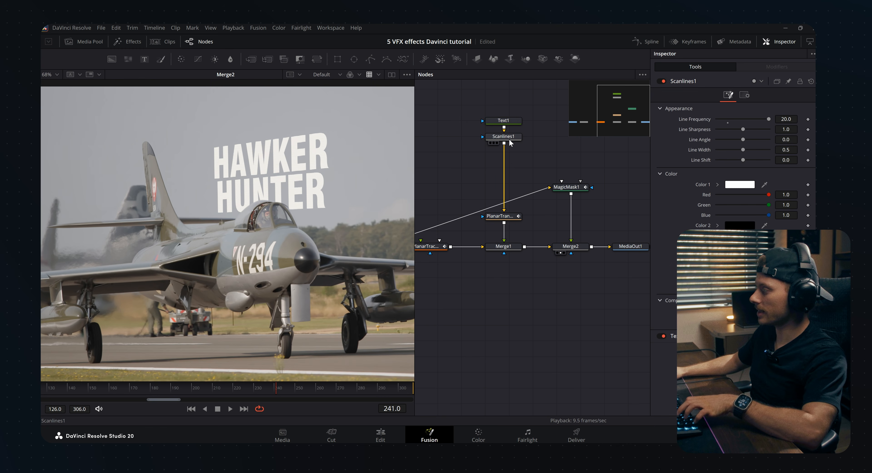
pyautogui.hotkey('shift', 'space')
pyautogui.write('glow')
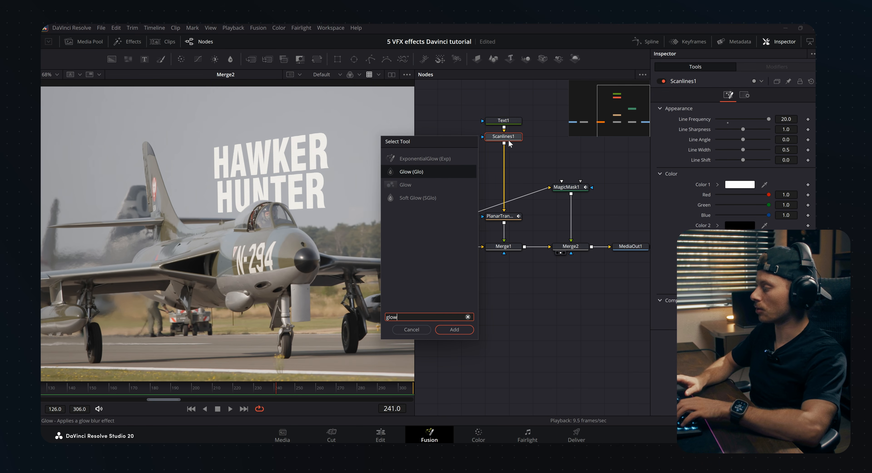
pyautogui.press('Return')
pyautogui.moveTo(737, 139); pyautogui.dragTo(744, 140)
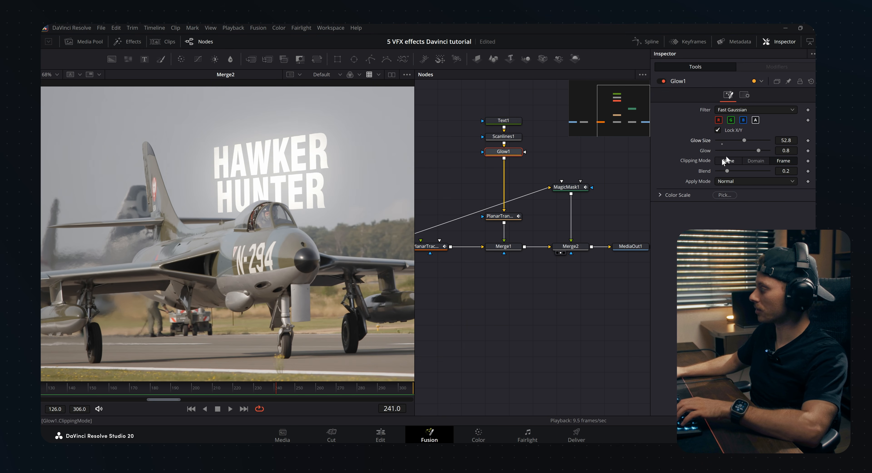
pyautogui.moveTo(727, 171); pyautogui.dragTo(753, 150)
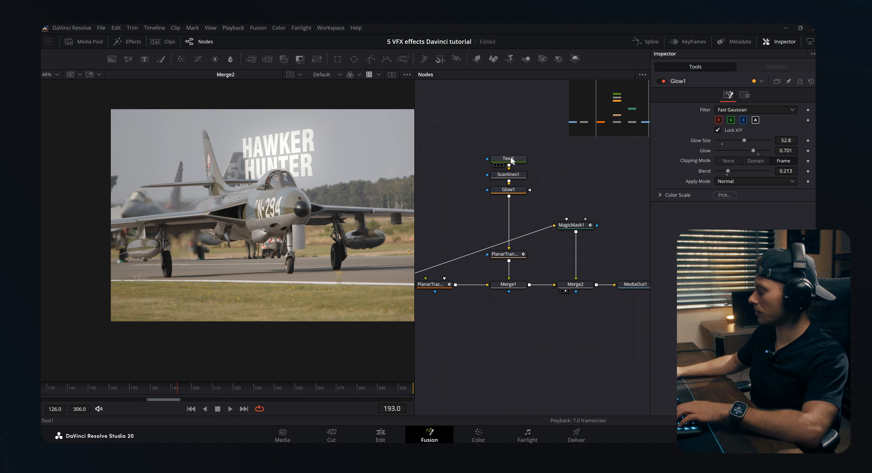
# Step: Keyframe the text's write-on End so it is hidden at frame 193 and fully written a short way further along
pyautogui.click(511, 160)
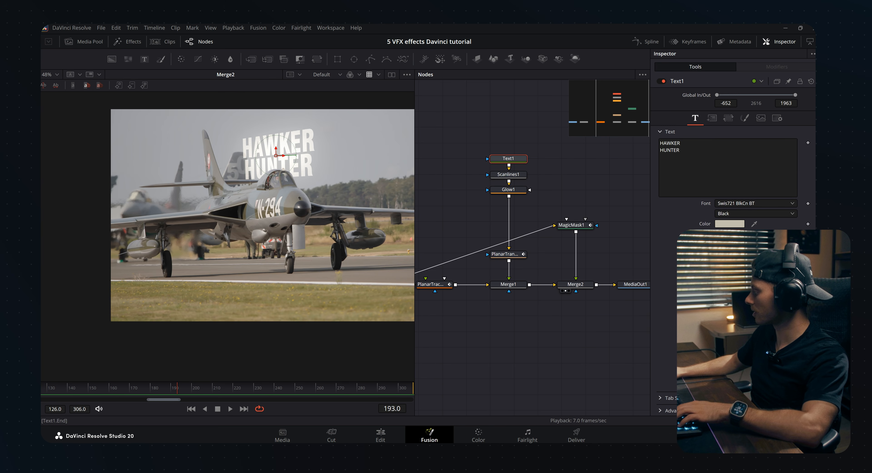
pyautogui.click(808, 377)
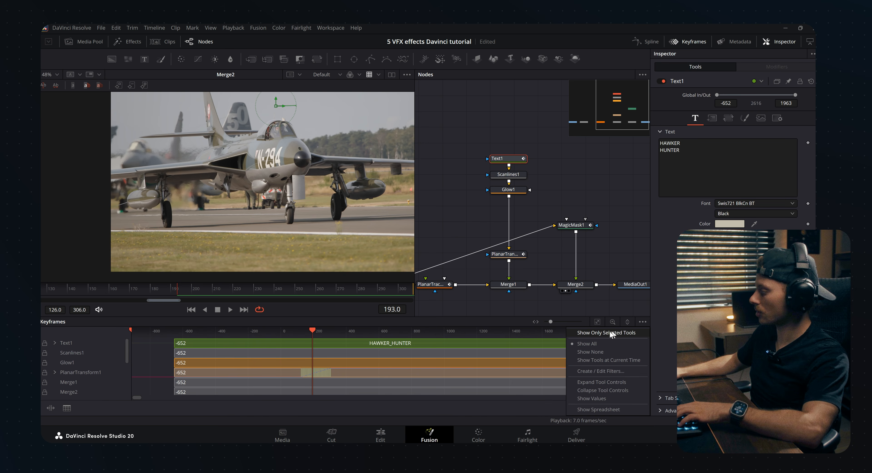
pyautogui.click(611, 332)
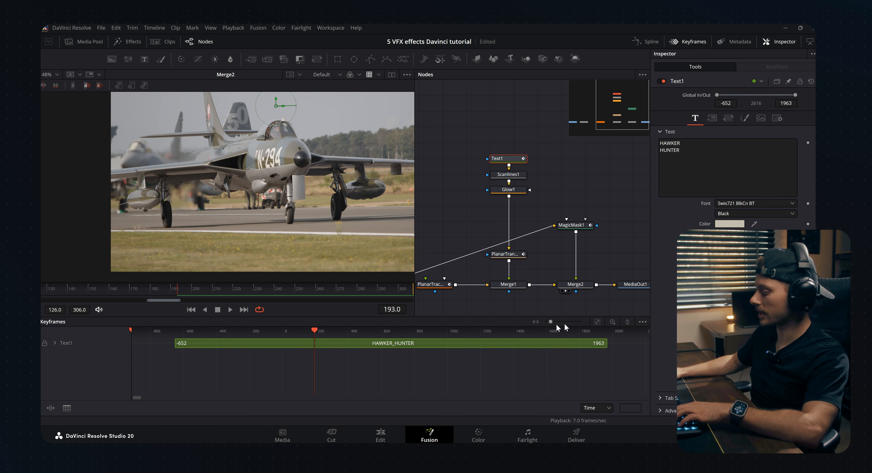
pyautogui.moveTo(177, 288); pyautogui.dragTo(220, 290)
pyautogui.moveTo(716, 376); pyautogui.dragTo(795, 376)
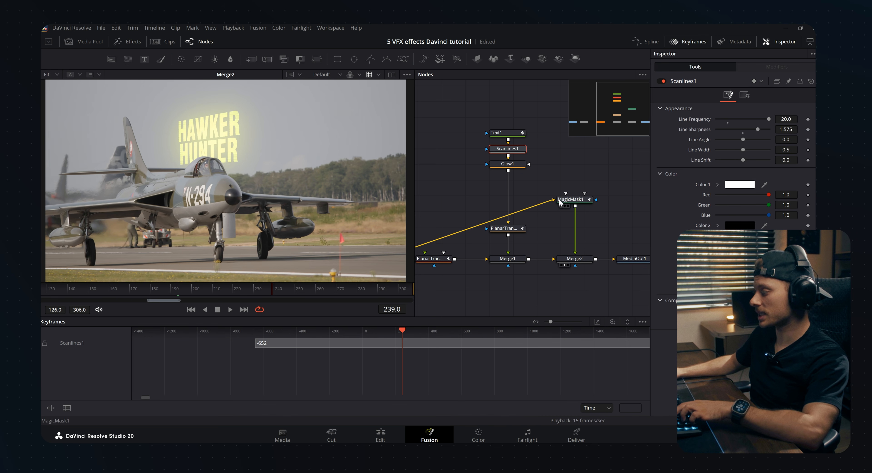
# Step: Insert a Film Look Creator between the Noise Reduction and Planar Tracker nodes and set its exposure to -4.22
pyautogui.scroll(-2, 551, 211)
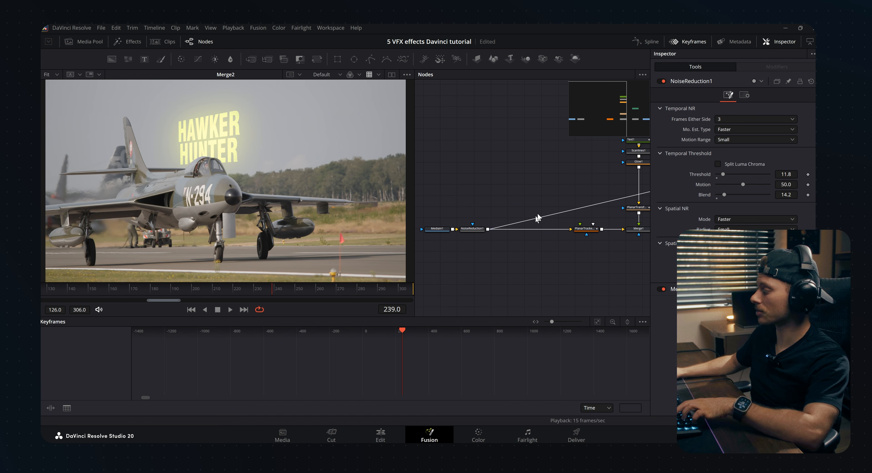
pyautogui.hotkey('shift', 'space')
pyautogui.write('film')
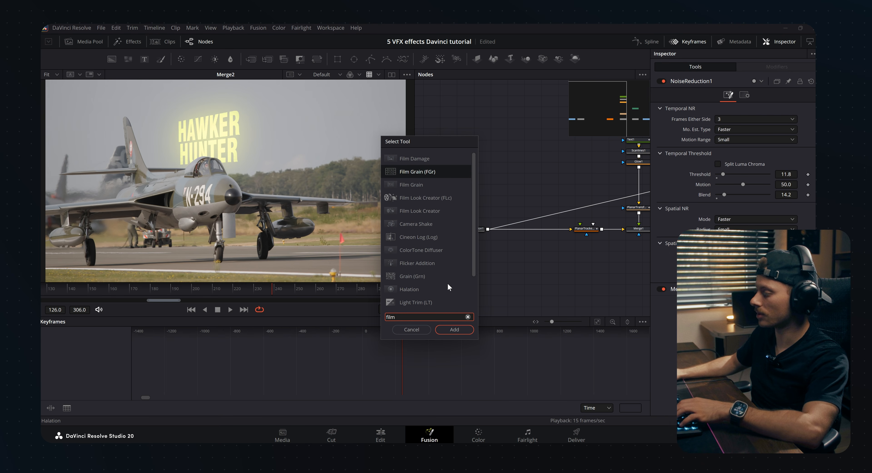
pyautogui.write(' loo')
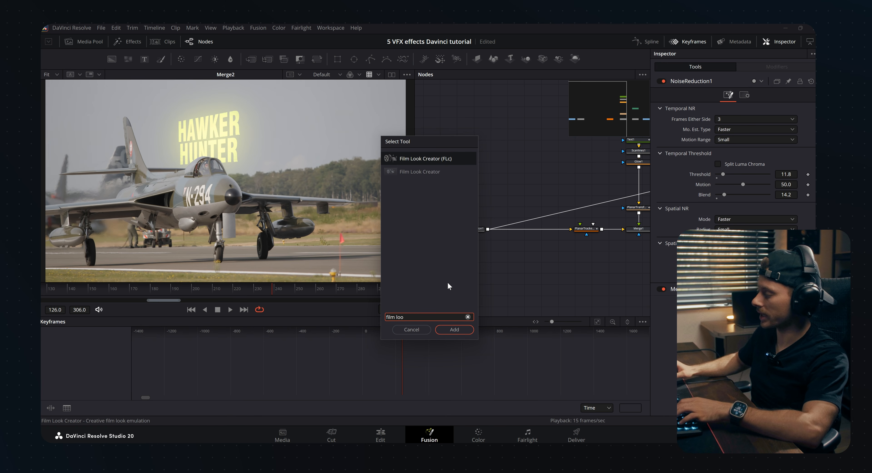
pyautogui.press('Down')
pyautogui.press('Return')
pyautogui.moveTo(496, 247); pyautogui.dragTo(510, 242)
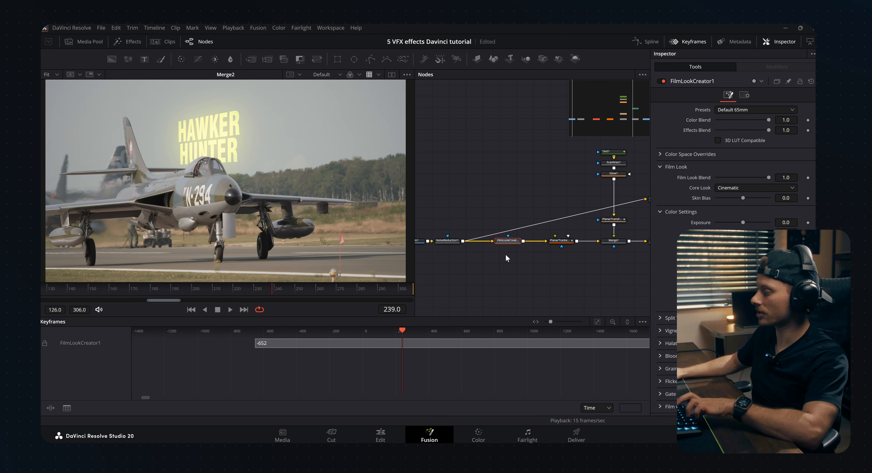
pyautogui.moveTo(742, 222); pyautogui.dragTo(720, 222)
pyautogui.moveTo(174, 196); pyautogui.dragTo(227, 194)
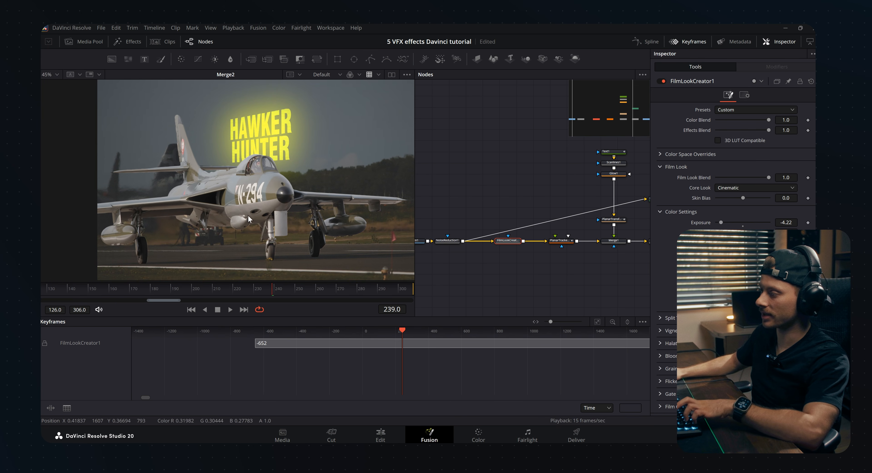
# Step: Set the Film Look Creator's exposure to -3.59 and look through its grain settings
pyautogui.moveTo(721, 223); pyautogui.dragTo(724, 222)
pyautogui.click(662, 372)
pyautogui.scroll(-3, 662, 373)
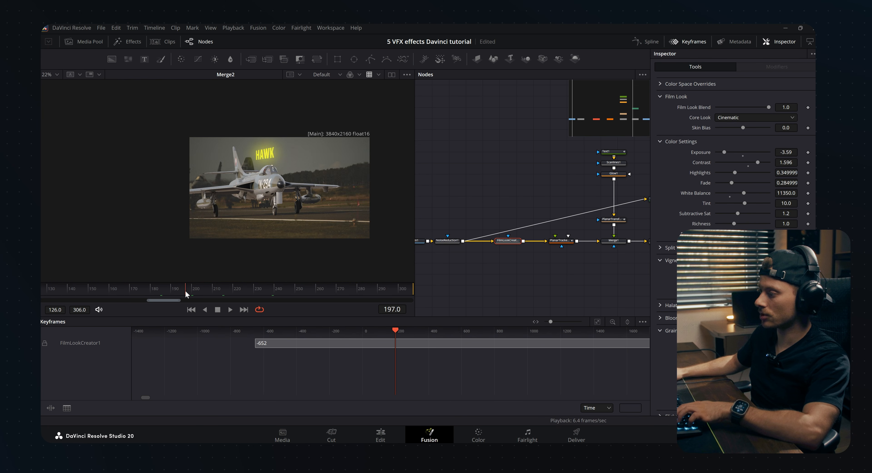
# Step: Keyframe the Film Look Creator's overall blend at 0.0 on frame 194, where the text begins to appear
pyautogui.moveTo(179, 292); pyautogui.dragTo(186, 292)
pyautogui.scroll(2, 254, 182)
pyautogui.scroll(5, 728, 135)
pyautogui.click(744, 96)
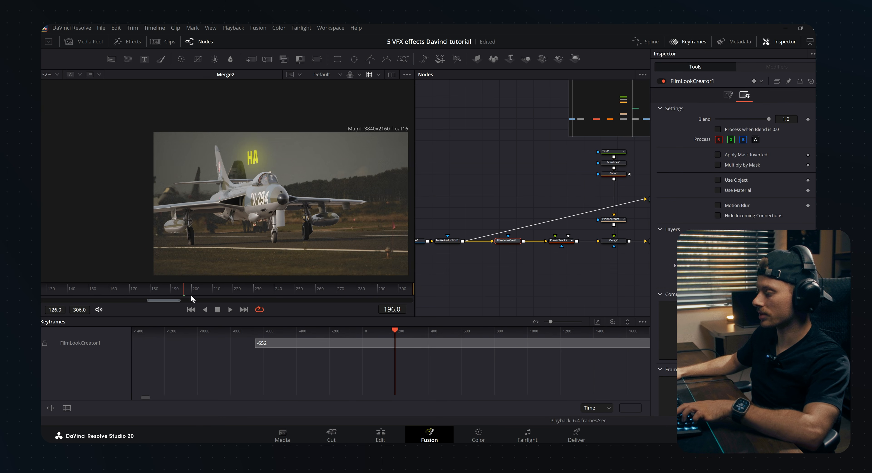
pyautogui.press('Left')
pyautogui.press('Left')
pyautogui.click(808, 119)
pyautogui.moveTo(768, 120); pyautogui.dragTo(714, 121)
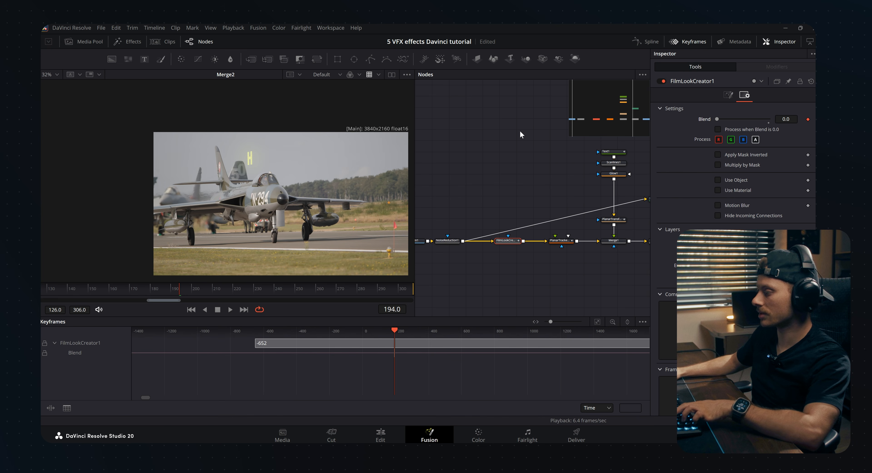
# Step: Keyframe the Film Look Creator's overall blend up to full at frame 213
pyautogui.press('space')
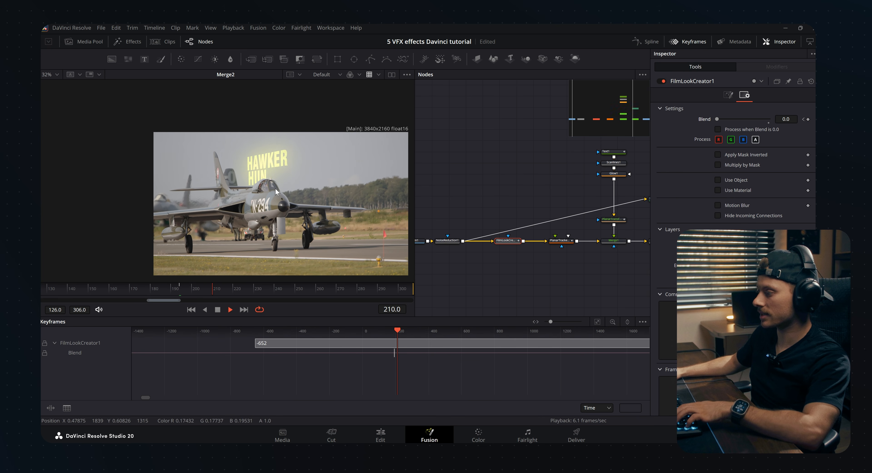
pyautogui.press('space')
pyautogui.moveTo(719, 122); pyautogui.dragTo(770, 121)
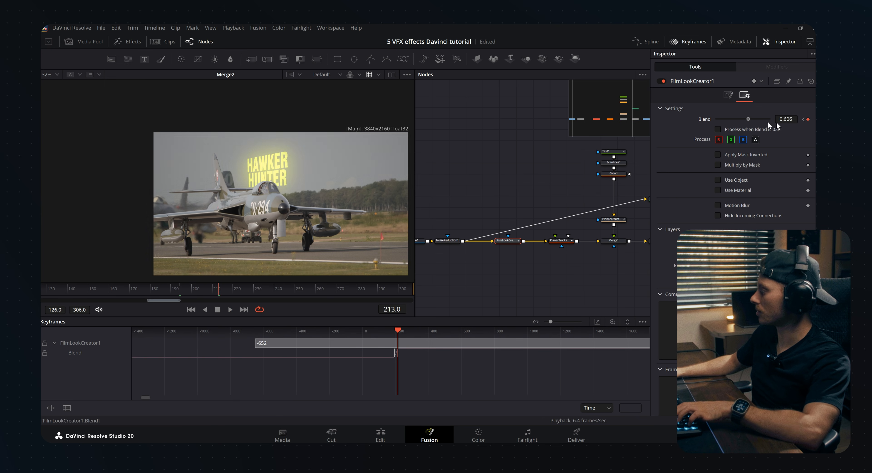
pyautogui.moveTo(482, 380); pyautogui.dragTo(379, 353)
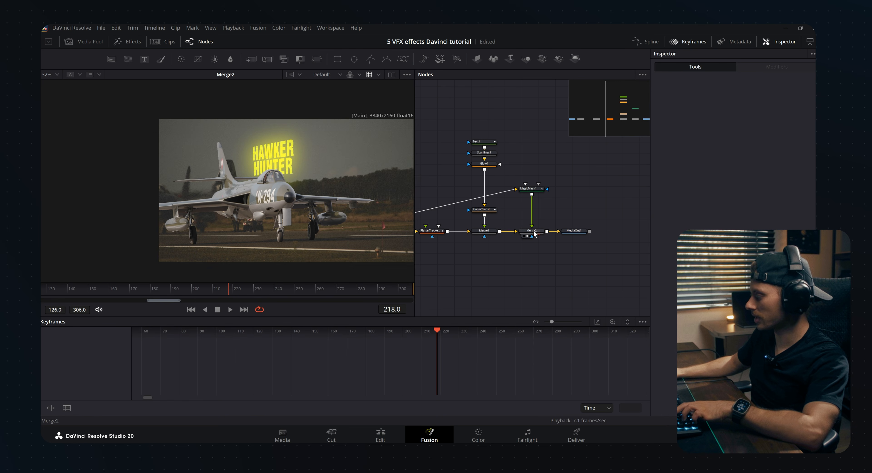
# Step: Mask Merge2 with an ellipse using a soft edge of 0.0803 and a centre X of 0.442261, and play back the effect
pyautogui.click(533, 233)
pyautogui.scroll(3, 540, 185)
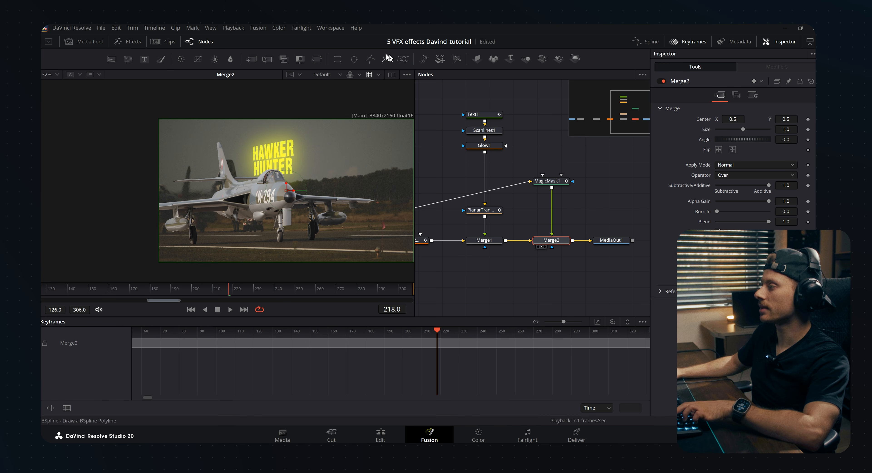
pyautogui.click(354, 60)
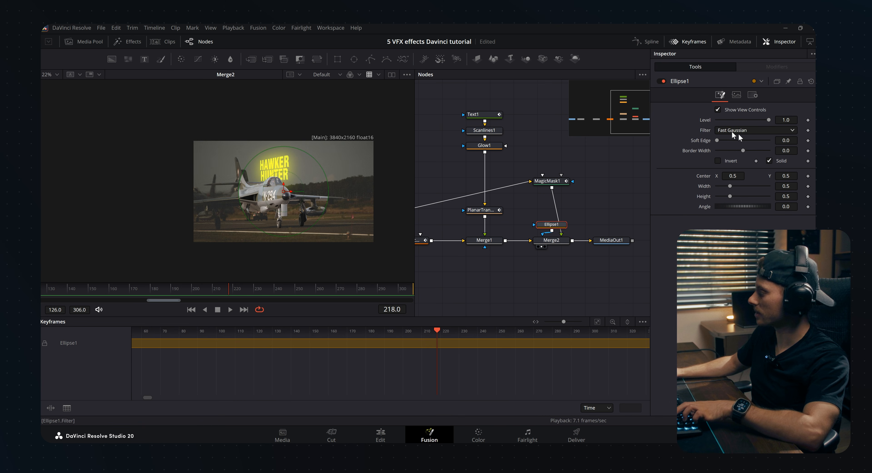
pyautogui.moveTo(739, 141); pyautogui.dragTo(737, 140)
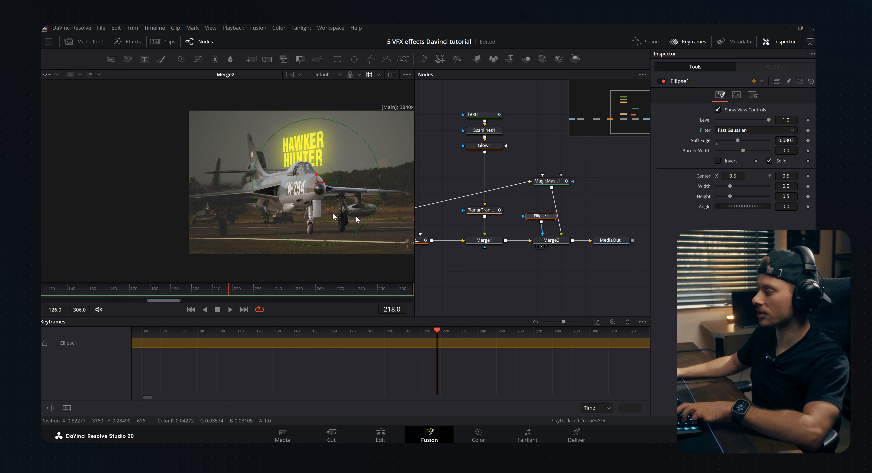
pyautogui.moveTo(324, 187)
pyautogui.mouseDown()
pyautogui.moveTo(291, 187)
pyautogui.moveTo(318, 187)
pyautogui.moveTo(309, 187)
pyautogui.mouseUp()
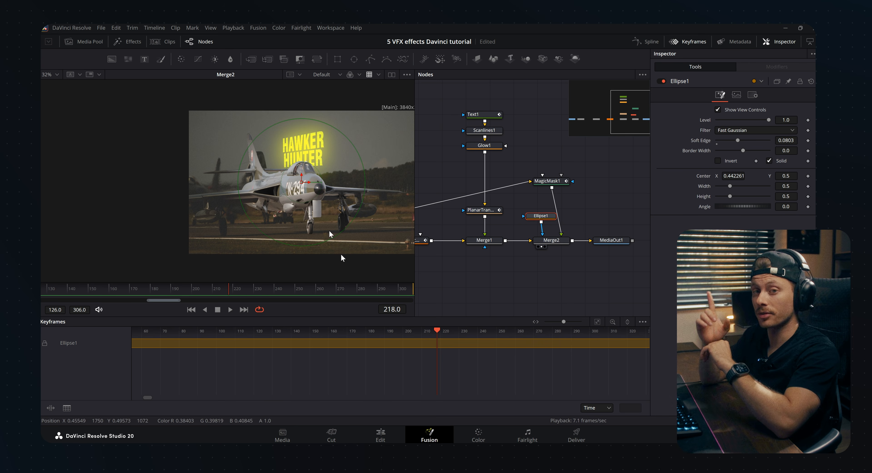
pyautogui.click(196, 288)
pyautogui.press('space')
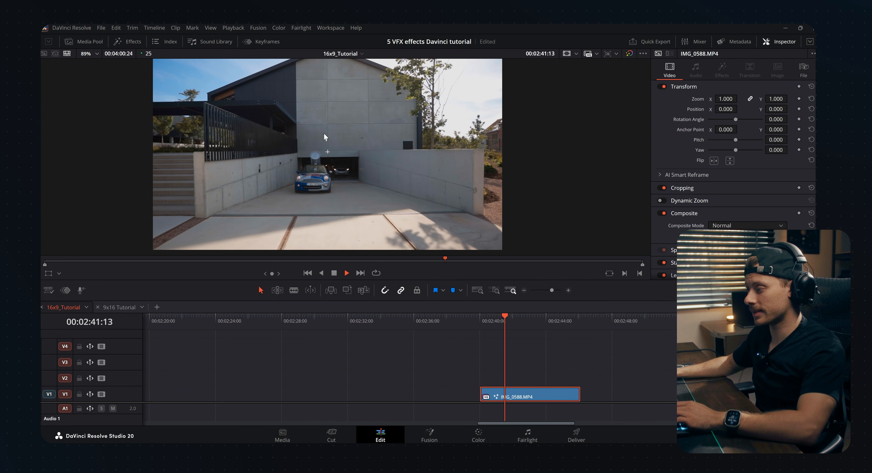
# Step: Open the IMG_0588.MP4 clip in Fusion and insert a Camera Tracker after the MediaIn1 node
pyautogui.press('space')
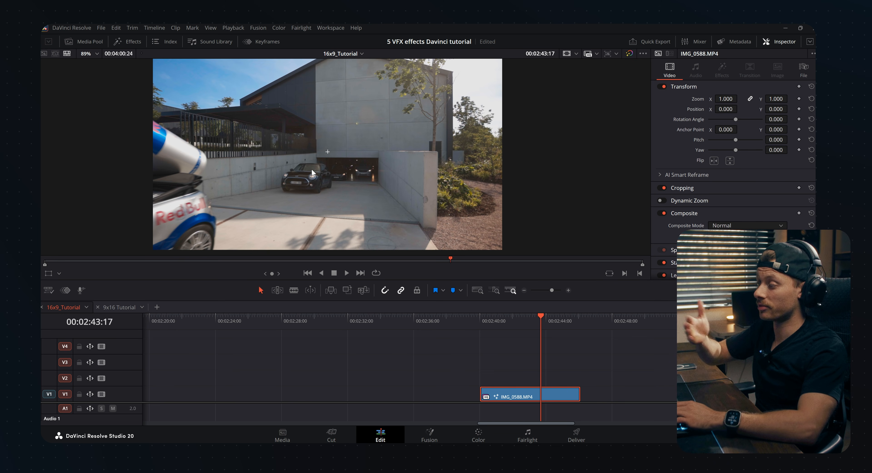
pyautogui.moveTo(461, 215); pyautogui.dragTo(430, 236)
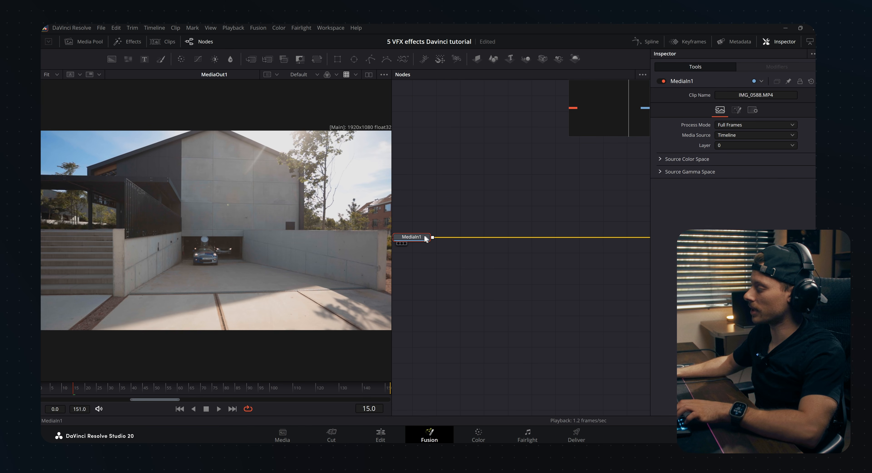
pyautogui.hotkey('shift', 'space')
pyautogui.write('camera')
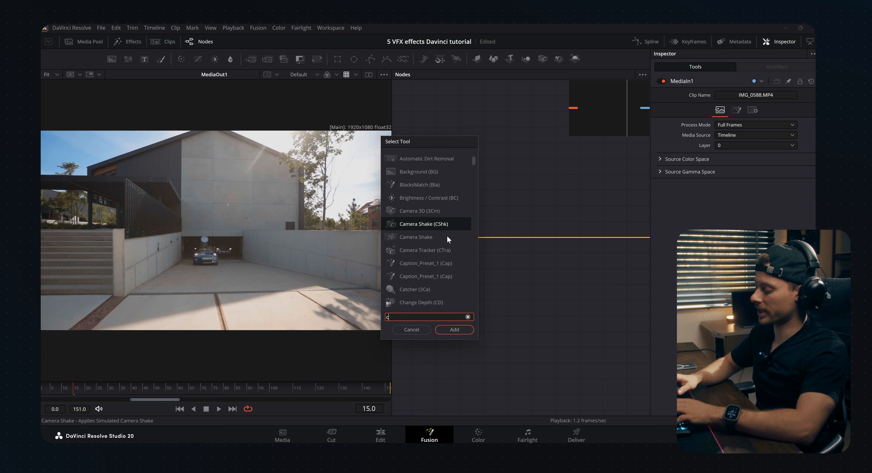
pyautogui.press('Down')
pyautogui.press('Down')
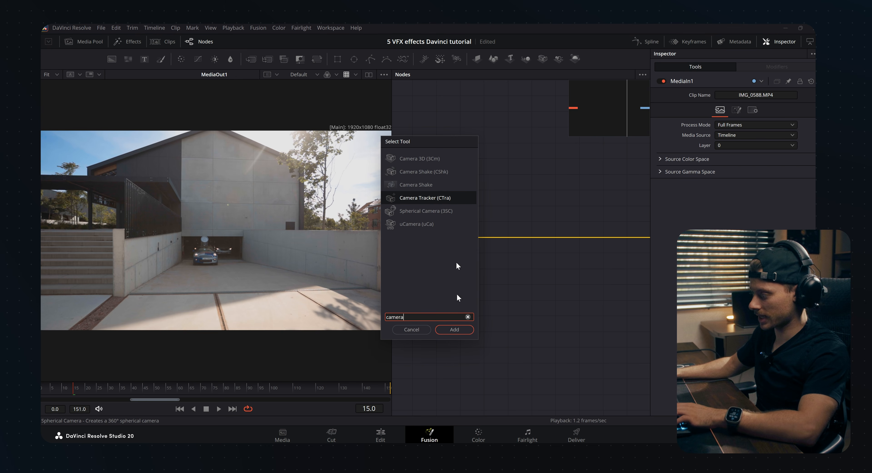
pyautogui.click(454, 329)
# Step: Draw a closed polygon track mask around the blue car at frame 49 and feed it into the Camera Tracker
pyautogui.moveTo(101, 389); pyautogui.dragTo(189, 383)
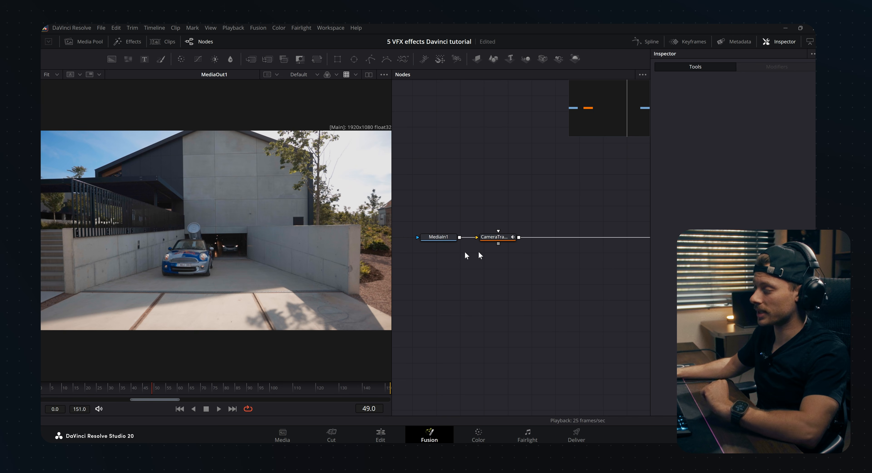
pyautogui.click(498, 240)
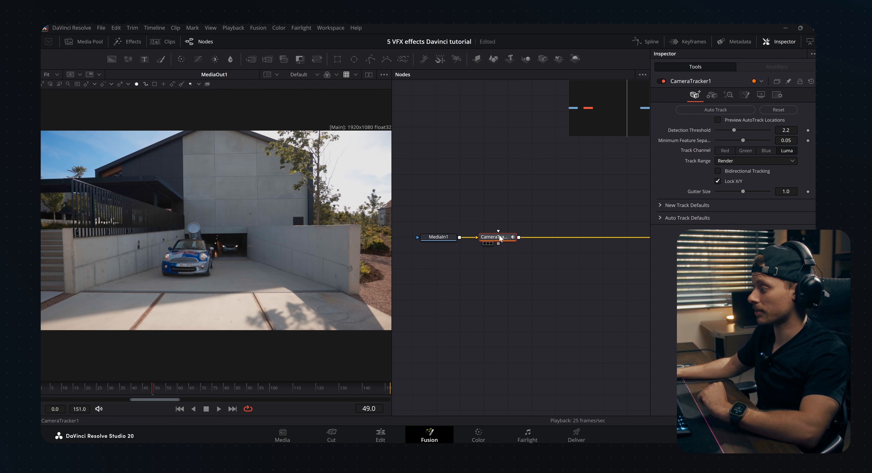
pyautogui.click(370, 59)
pyautogui.click(163, 210)
pyautogui.click(218, 188)
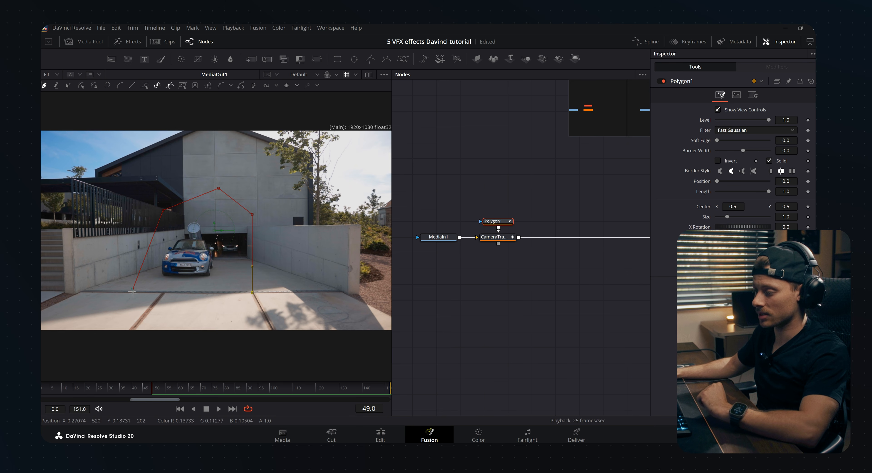
pyautogui.click(132, 289)
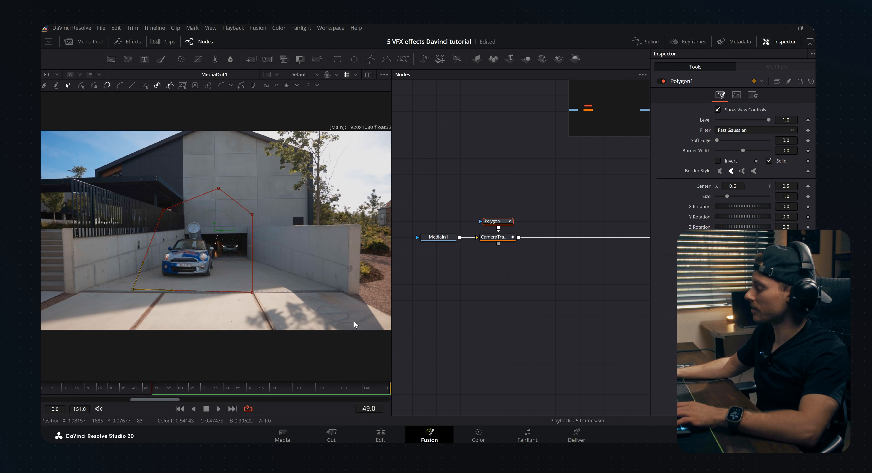
# Step: Reshape the polygon mask at frame 83 and other frames so it keeps covering the moving car
pyautogui.moveTo(152, 388); pyautogui.dragTo(231, 386)
pyautogui.scroll(-2, 188, 312)
pyautogui.moveTo(148, 294); pyautogui.dragTo(42, 338)
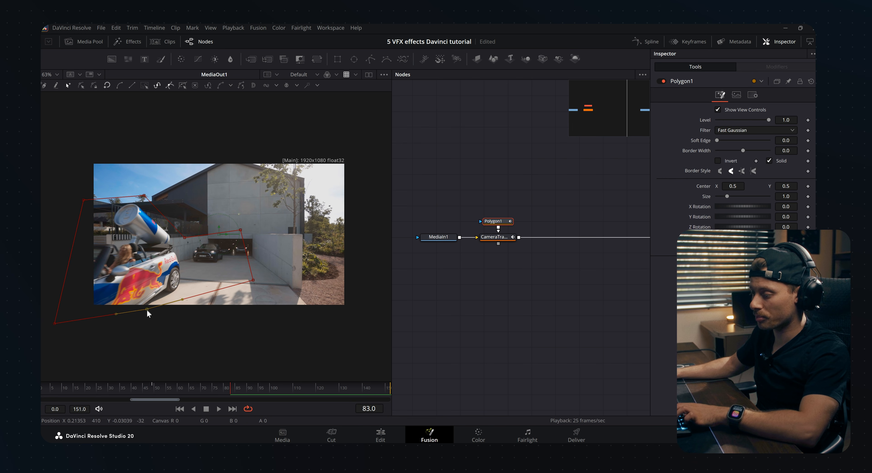
pyautogui.moveTo(230, 389); pyautogui.dragTo(207, 382)
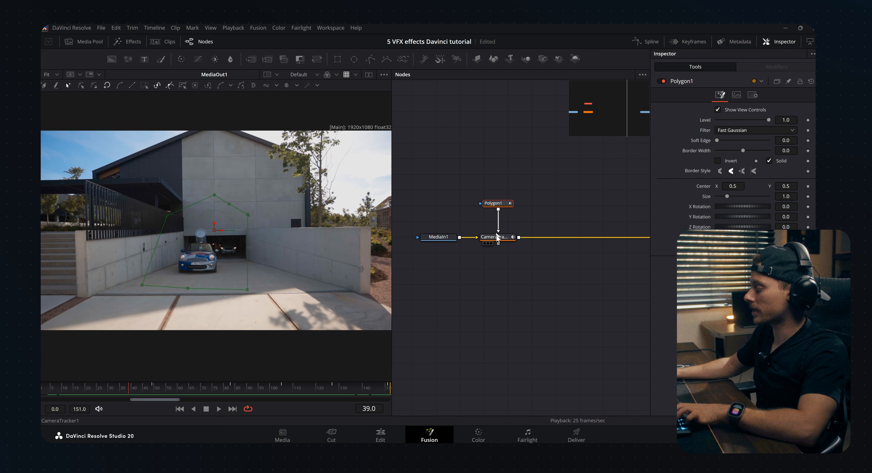
# Step: Darken the Camera Tracker's displayed image and turn on the preview of the auto-track locations
pyautogui.click(496, 237)
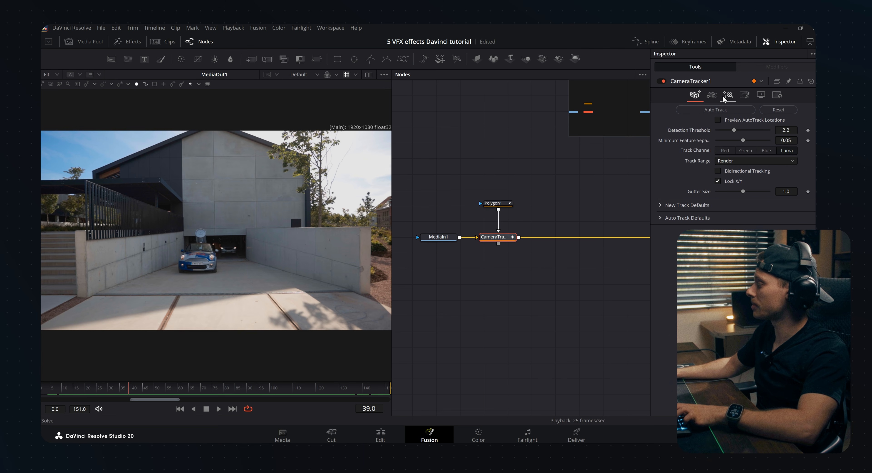
pyautogui.click(761, 95)
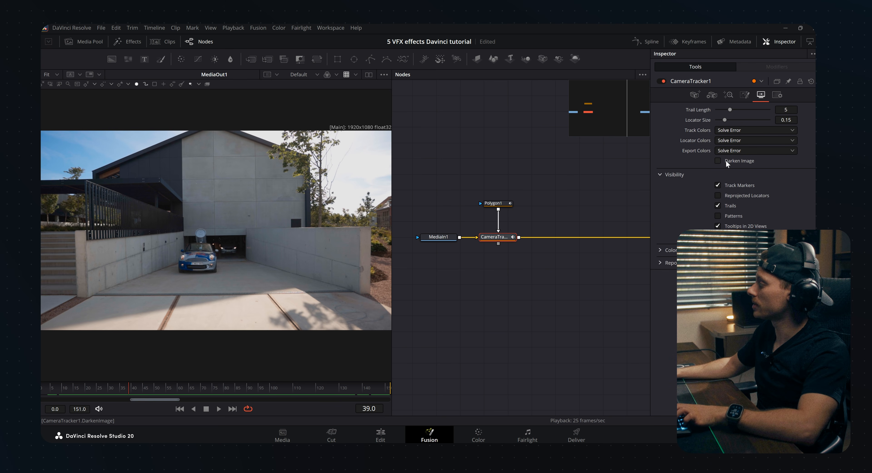
pyautogui.click(717, 161)
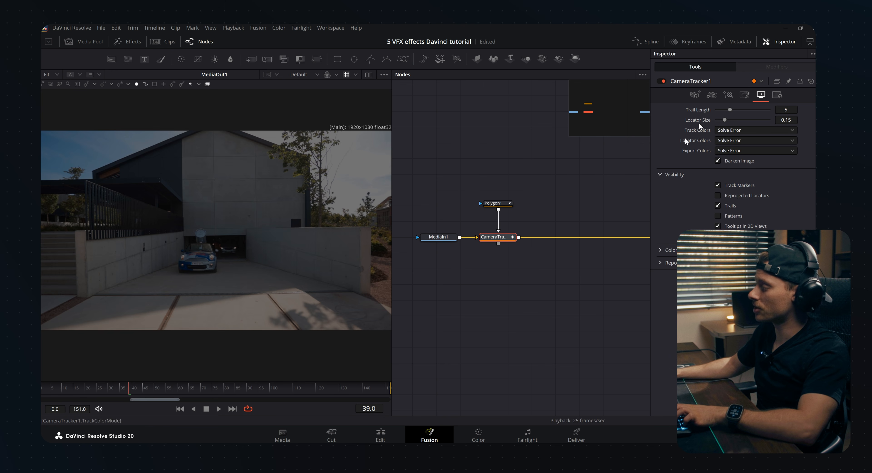
pyautogui.click(694, 95)
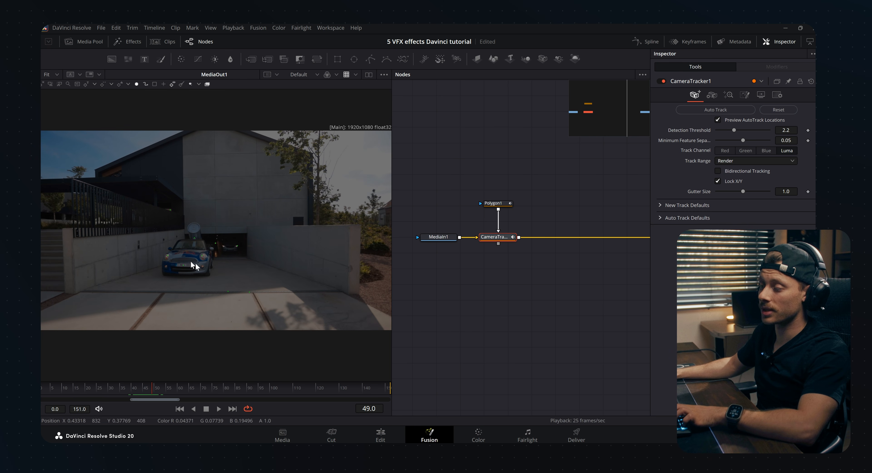
pyautogui.click(166, 391)
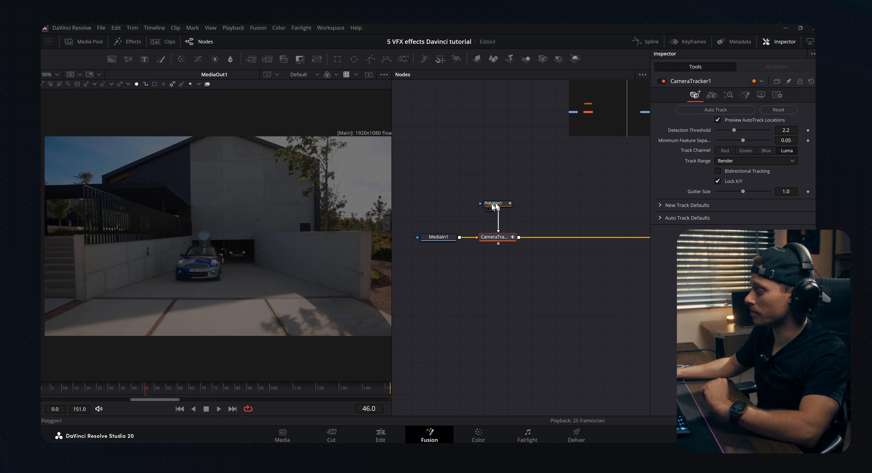
# Step: Set the Camera Tracker's detection threshold to 1.961 and minimum feature separation to 0.0323, enable bidirectional tracking and run Auto Track
pyautogui.click(497, 205)
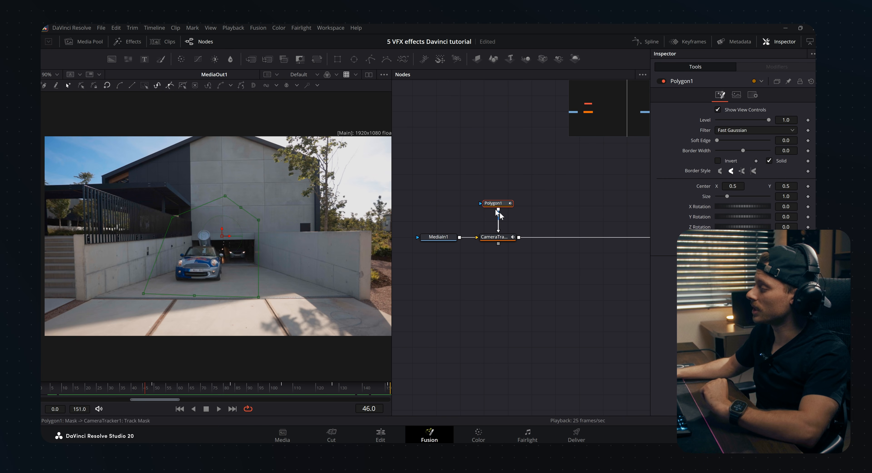
pyautogui.click(493, 239)
pyautogui.click(152, 390)
pyautogui.moveTo(152, 390)
pyautogui.mouseDown()
pyautogui.moveTo(177, 390)
pyautogui.moveTo(135, 389)
pyautogui.mouseUp()
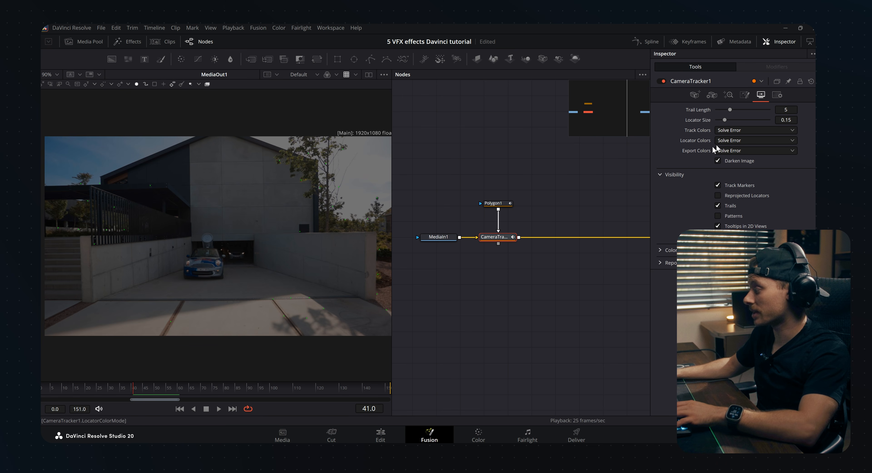
pyautogui.click(698, 96)
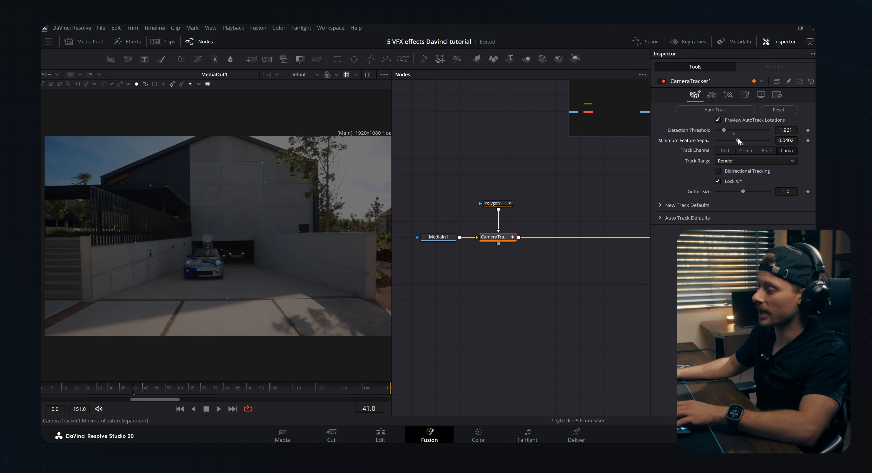
pyautogui.moveTo(738, 137); pyautogui.dragTo(733, 137)
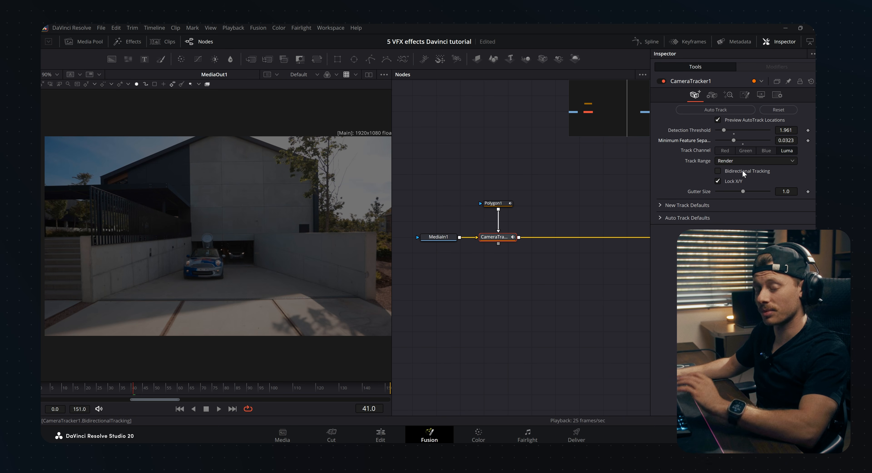
pyautogui.click(718, 171)
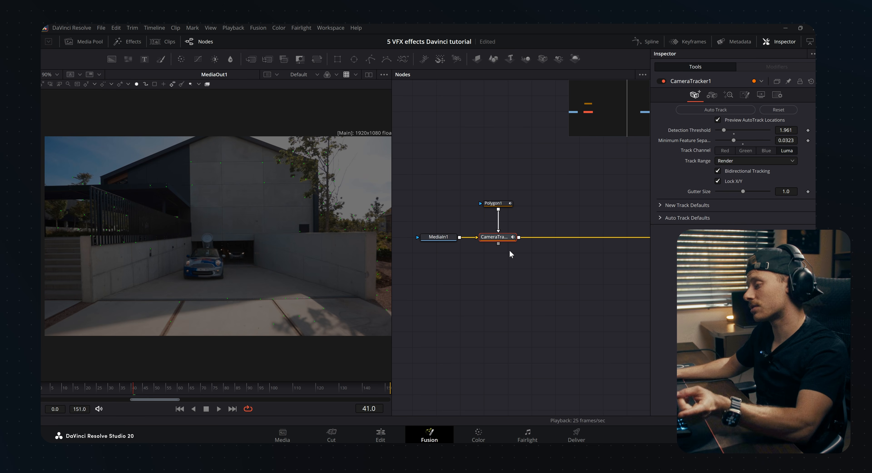
pyautogui.click(716, 111)
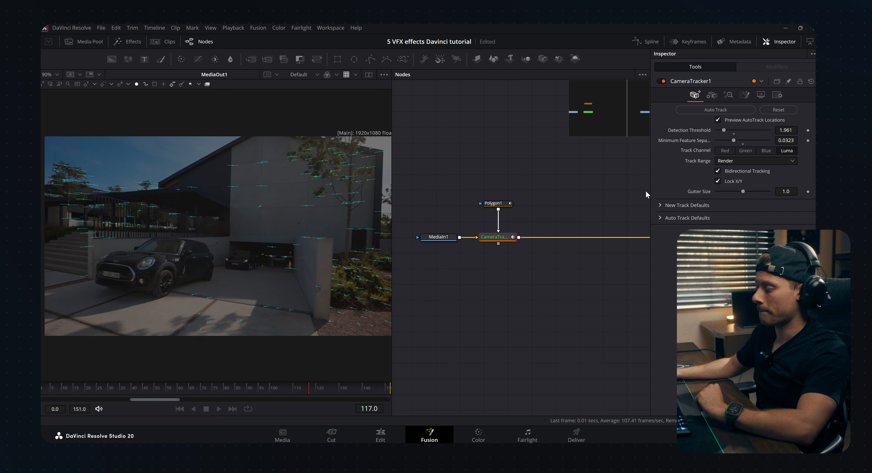
# Step: Solve the camera from the tracked points and show the solve error for all tracks
pyautogui.click(728, 95)
pyautogui.click(149, 391)
pyautogui.moveTo(149, 390); pyautogui.dragTo(151, 389)
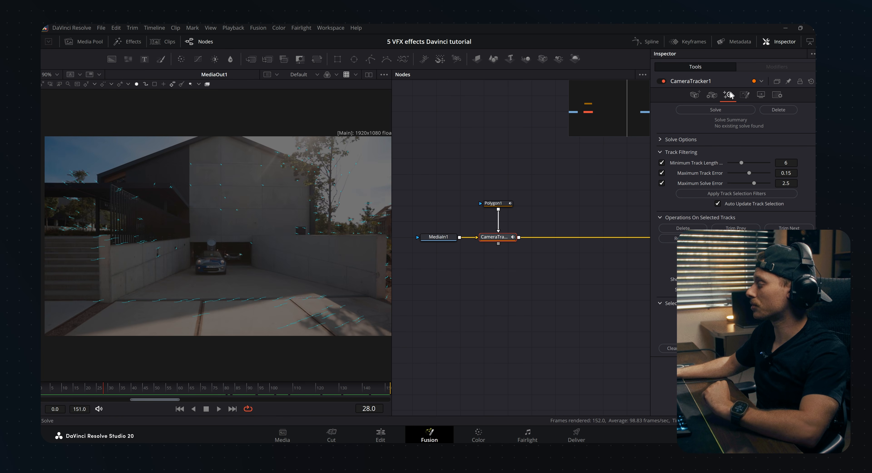
pyautogui.click(715, 110)
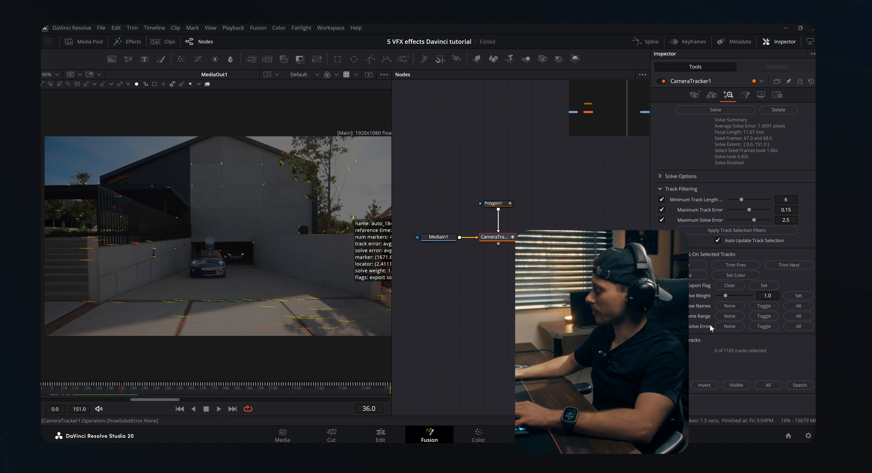
pyautogui.click(800, 326)
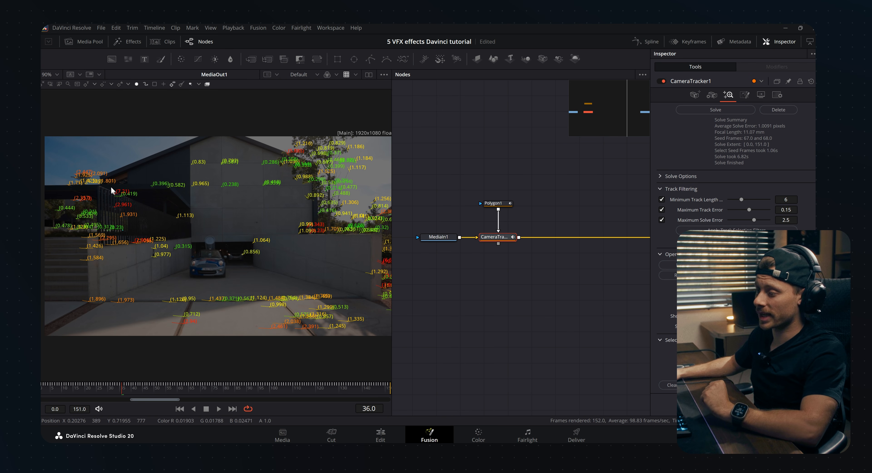
# Step: Clear out high-error track points in the clip and solve the camera again
pyautogui.moveTo(119, 196)
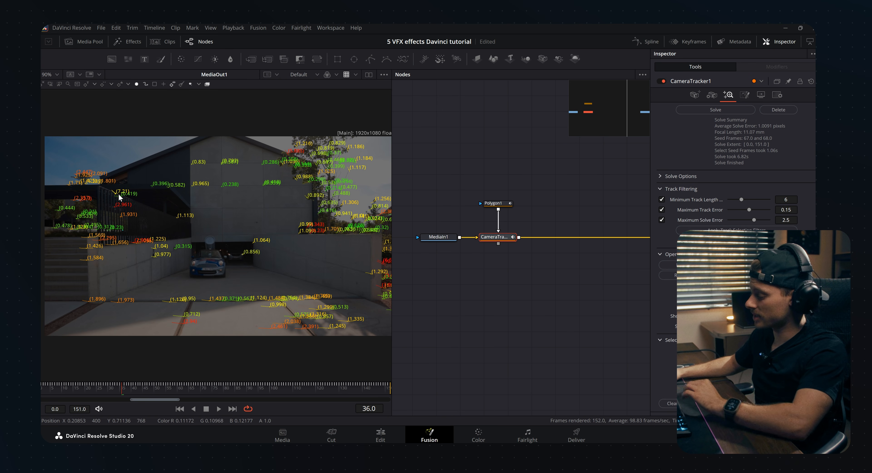
pyautogui.moveTo(111, 388)
pyautogui.mouseDown()
pyautogui.moveTo(80, 387)
pyautogui.moveTo(144, 388)
pyautogui.moveTo(105, 392)
pyautogui.mouseUp()
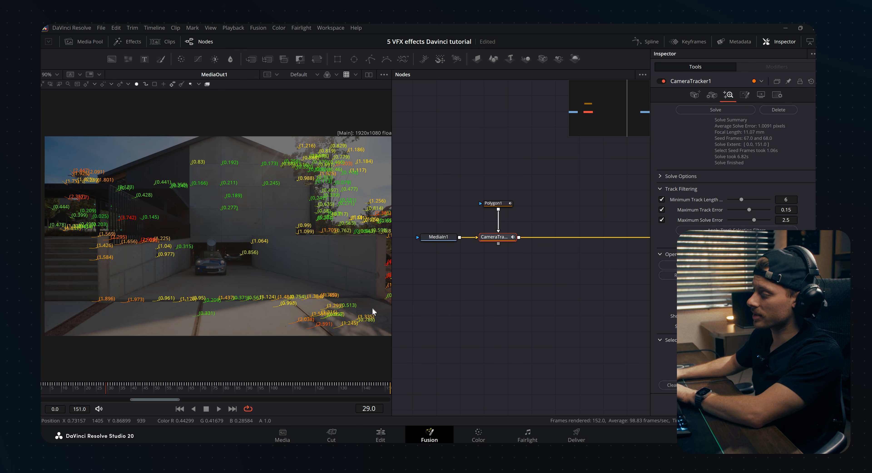
pyautogui.moveTo(391, 277); pyautogui.dragTo(327, 265)
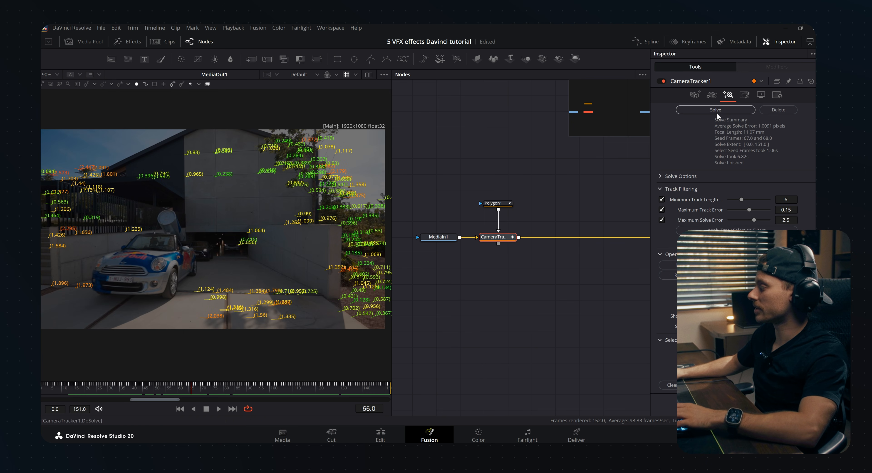
pyautogui.click(716, 113)
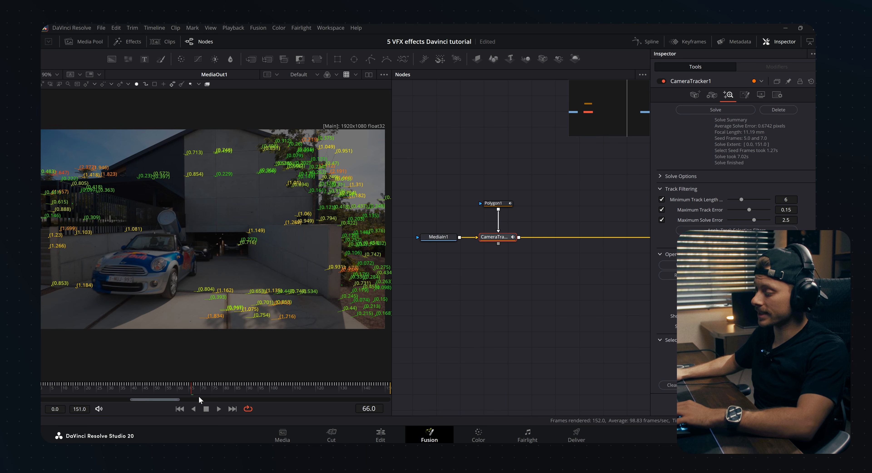
pyautogui.click(222, 388)
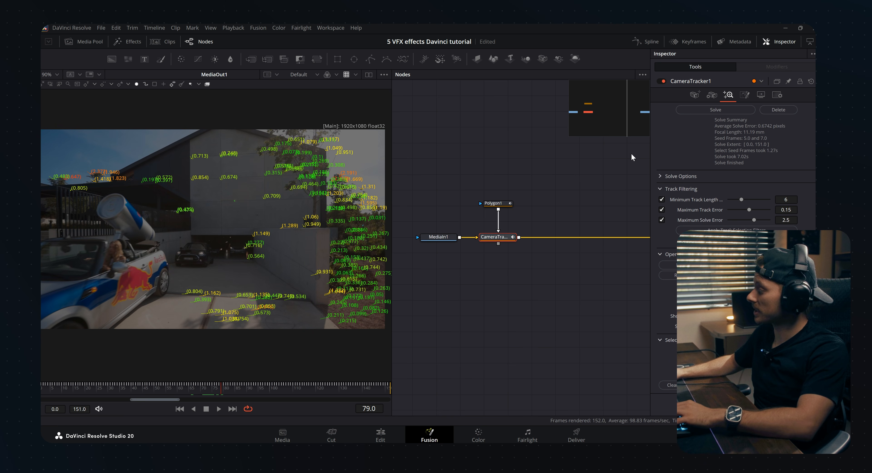
# Step: Export the solved camera track as a 3D scene and move its nodes above the clip's node chain
pyautogui.click(744, 96)
pyautogui.click(689, 111)
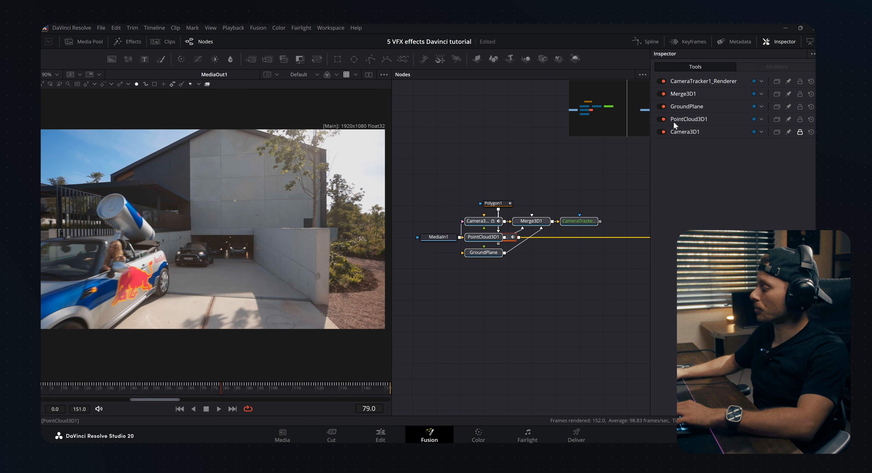
pyautogui.moveTo(527, 226); pyautogui.dragTo(555, 130)
# Step: Disconnect MediaIn1 from the 3D camera and merge the CameraTracker1_Renderer output over the tracked clip
pyautogui.moveTo(553, 159); pyautogui.dragTo(546, 208)
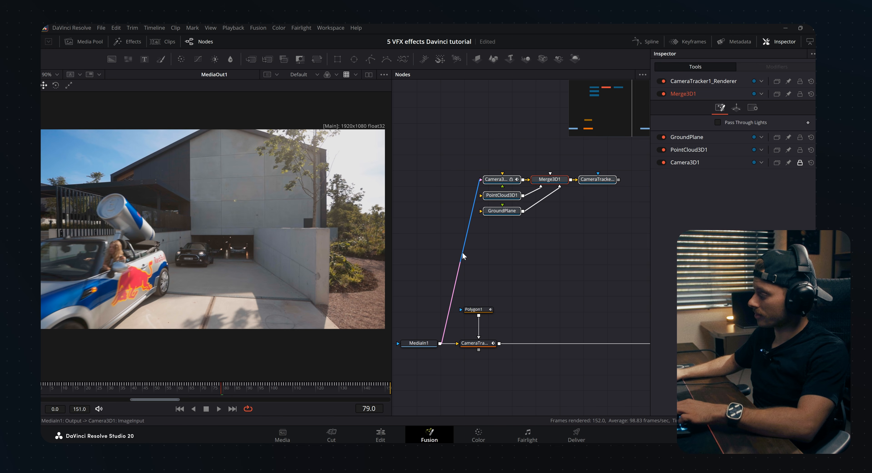
pyautogui.click(463, 253)
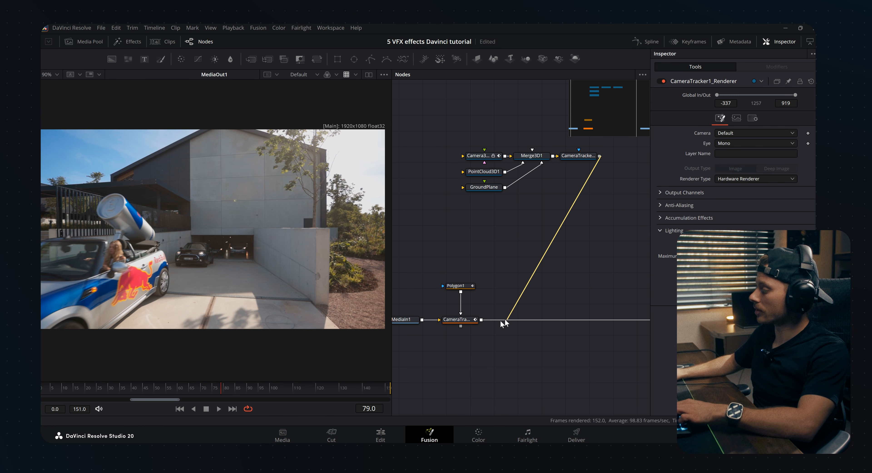
pyautogui.moveTo(505, 322); pyautogui.dragTo(481, 319)
# Step: Add a Text 3D node above the scene and connect it to Merge3D1
pyautogui.hotkey('shift', 'space')
pyautogui.write('camera')
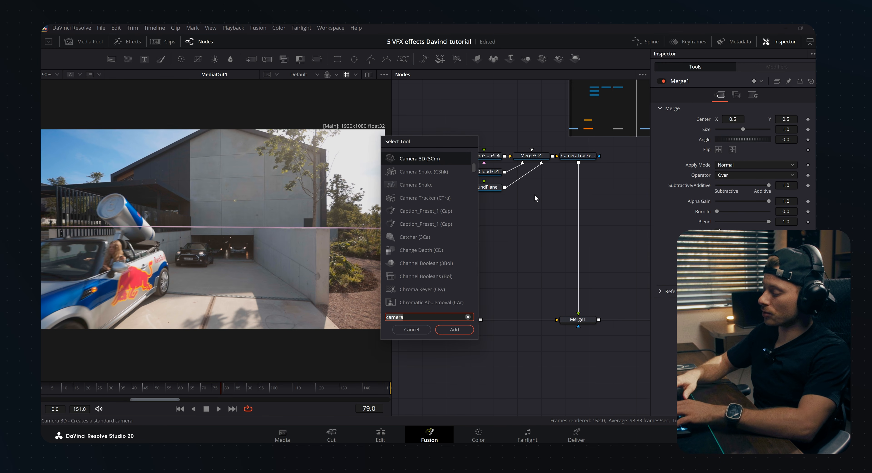
pyautogui.press('BackSpace')
pyautogui.press('BackSpace')
pyautogui.press('BackSpace')
pyautogui.press('BackSpace')
pyautogui.press('BackSpace')
pyautogui.press('BackSpace')
pyautogui.write('text')
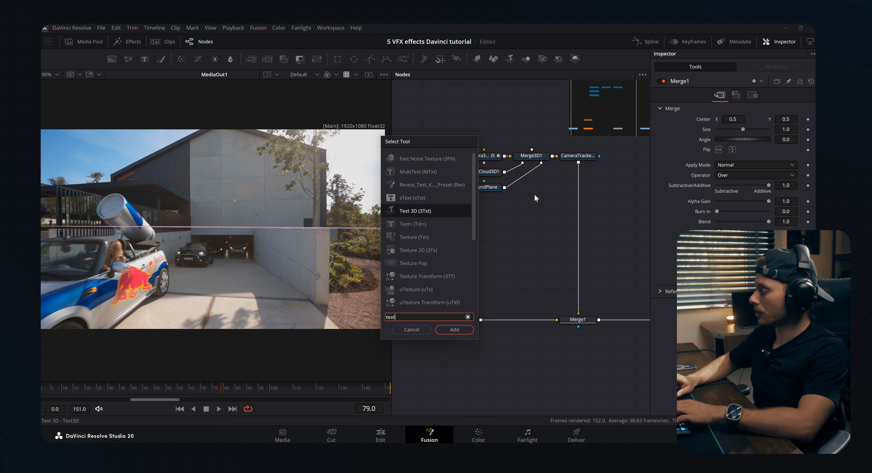
pyautogui.press('Return')
pyautogui.moveTo(525, 228); pyautogui.dragTo(514, 121)
pyautogui.moveTo(523, 174); pyautogui.dragTo(524, 175)
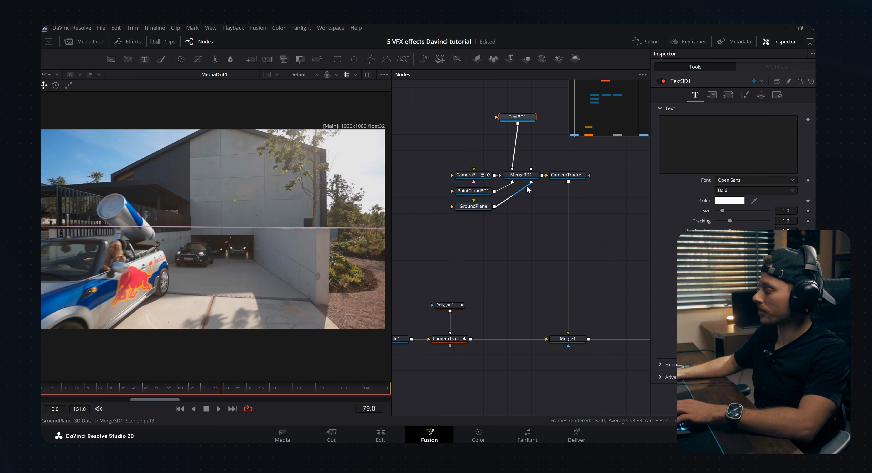
# Step: Set up two side-by-side viewers showing the Merge3D1 scene in one and the Merge1 composite in the other
pyautogui.click(521, 175)
pyautogui.click(368, 75)
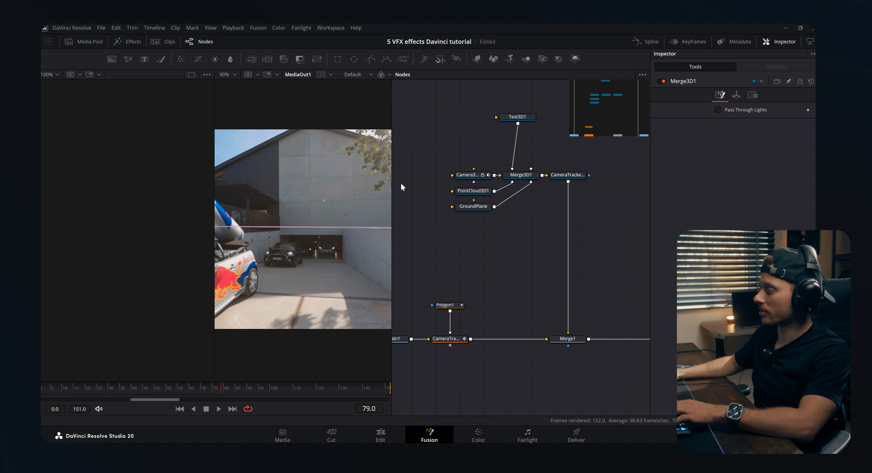
pyautogui.moveTo(392, 190); pyautogui.dragTo(466, 203)
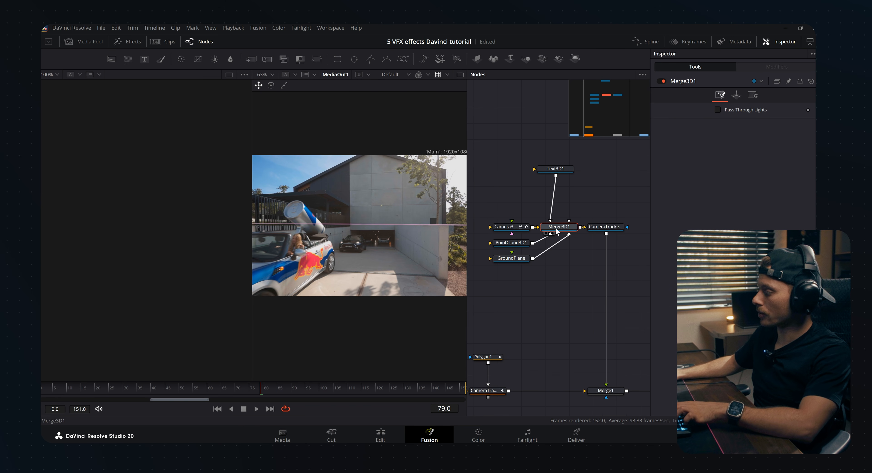
pyautogui.press('1')
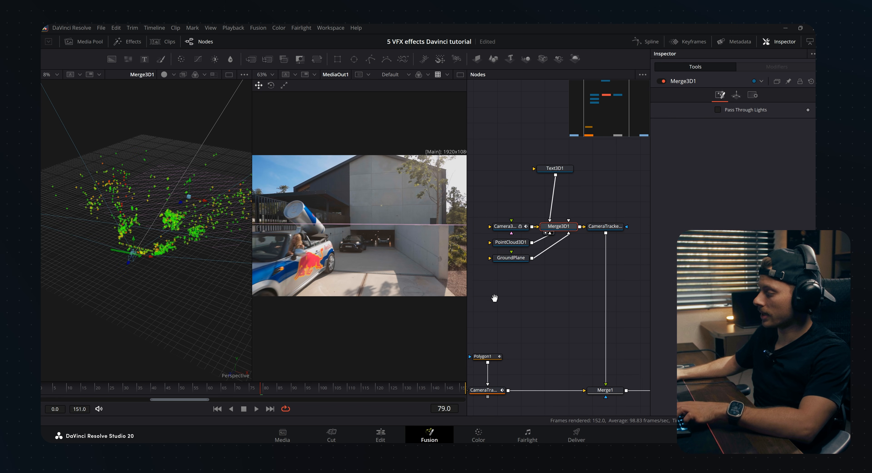
pyautogui.scroll(-3, 494, 298)
pyautogui.click(577, 335)
pyautogui.press('2')
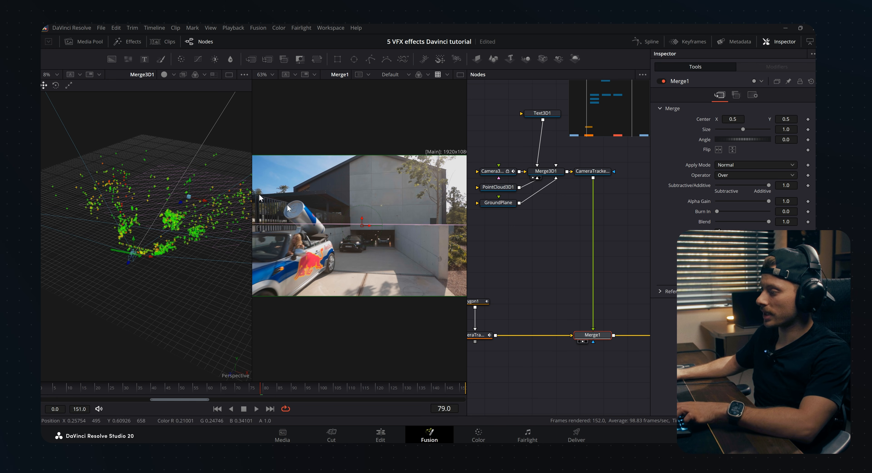
# Step: Enter "WE ARE READY" in the Text3D1 node and check how it sticks across frames
pyautogui.click(531, 135)
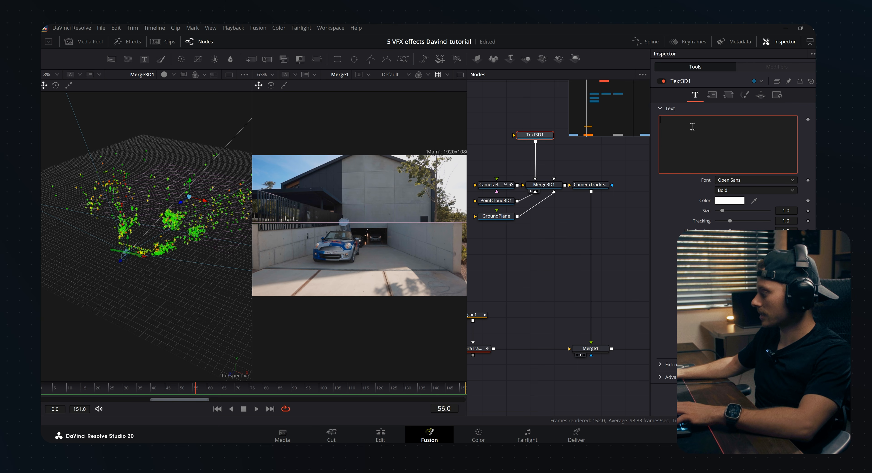
pyautogui.write('WE RRE READY')
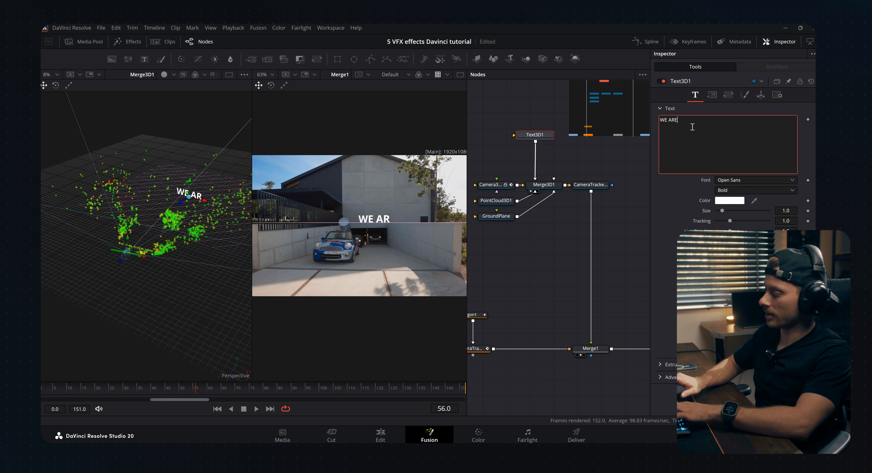
pyautogui.click(192, 386)
pyautogui.moveTo(191, 386); pyautogui.dragTo(149, 385)
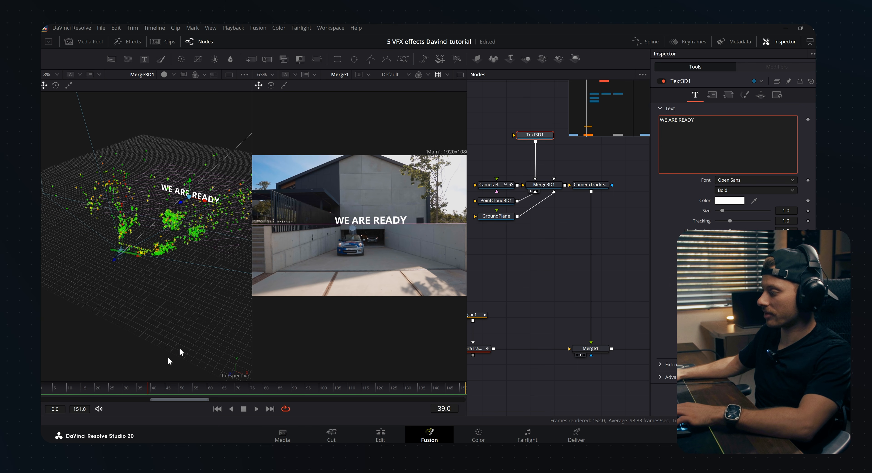
pyautogui.moveTo(162, 389); pyautogui.dragTo(210, 389)
# Step: Set the 3D text size to 0.52, rotate it and place it along the fence beside the driveway
pyautogui.moveTo(145, 257); pyautogui.dragTo(174, 248)
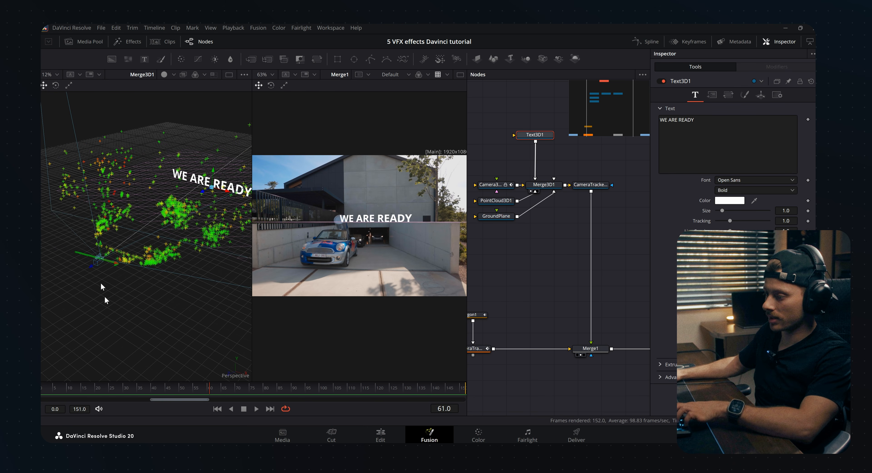
pyautogui.moveTo(188, 389); pyautogui.dragTo(179, 372)
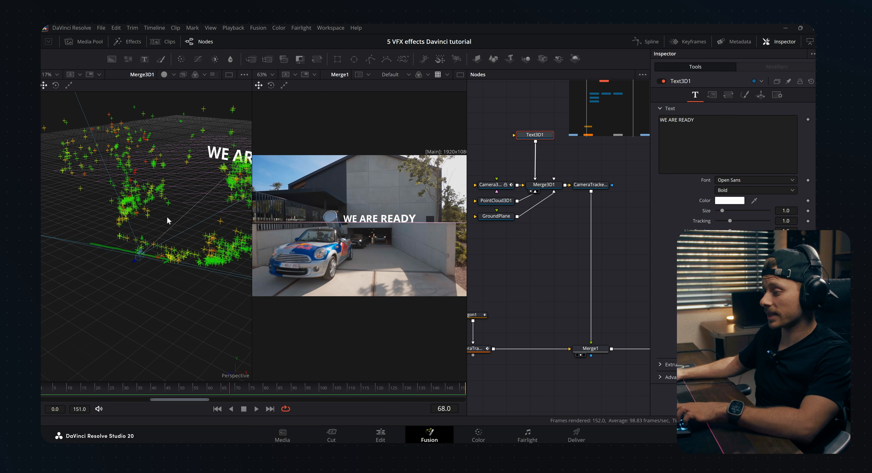
pyautogui.moveTo(141, 229)
pyautogui.mouseDown()
pyautogui.moveTo(166, 231)
pyautogui.moveTo(131, 234)
pyautogui.moveTo(146, 208)
pyautogui.moveTo(202, 216)
pyautogui.moveTo(166, 218)
pyautogui.moveTo(136, 236)
pyautogui.moveTo(123, 260)
pyautogui.moveTo(121, 234)
pyautogui.moveTo(169, 217)
pyautogui.moveTo(143, 224)
pyautogui.mouseUp()
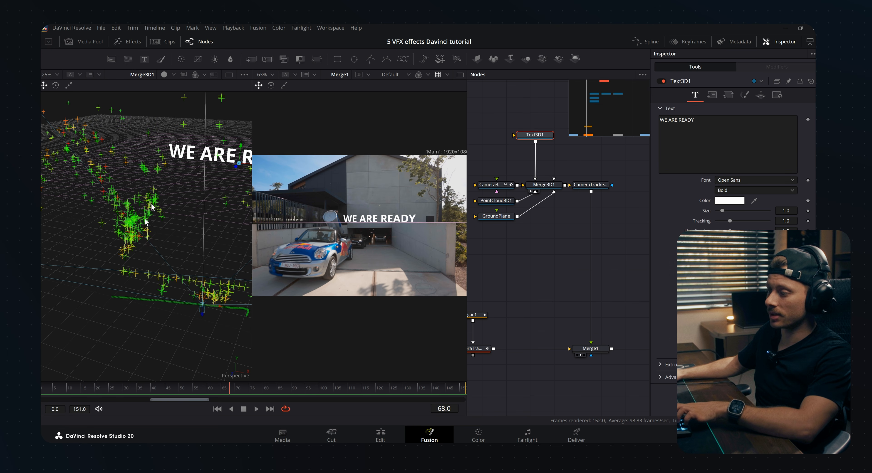
pyautogui.moveTo(178, 207); pyautogui.dragTo(156, 213)
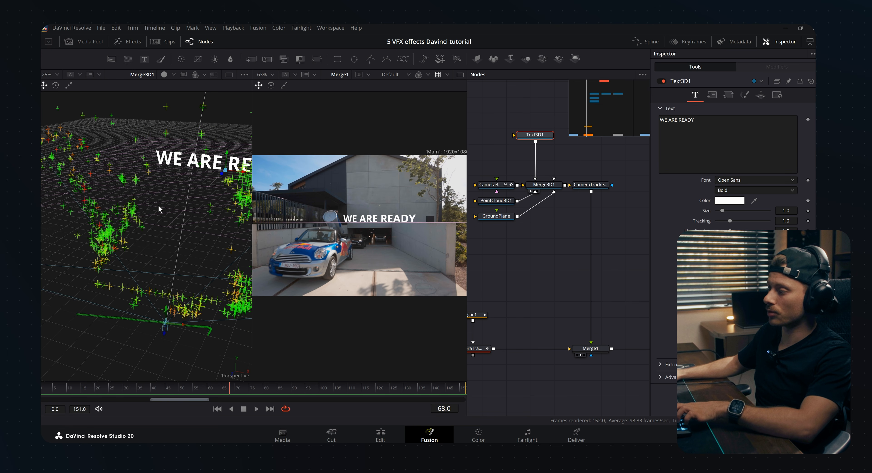
pyautogui.moveTo(222, 176); pyautogui.dragTo(182, 238)
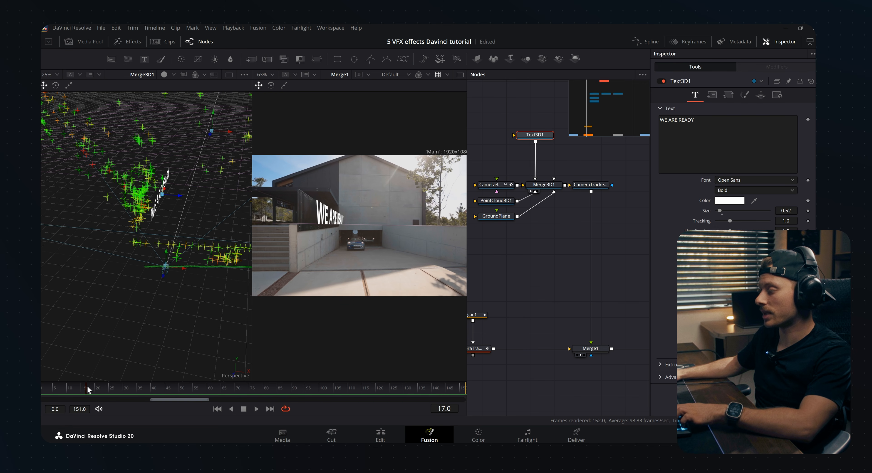
pyautogui.moveTo(101, 388); pyautogui.dragTo(419, 382)
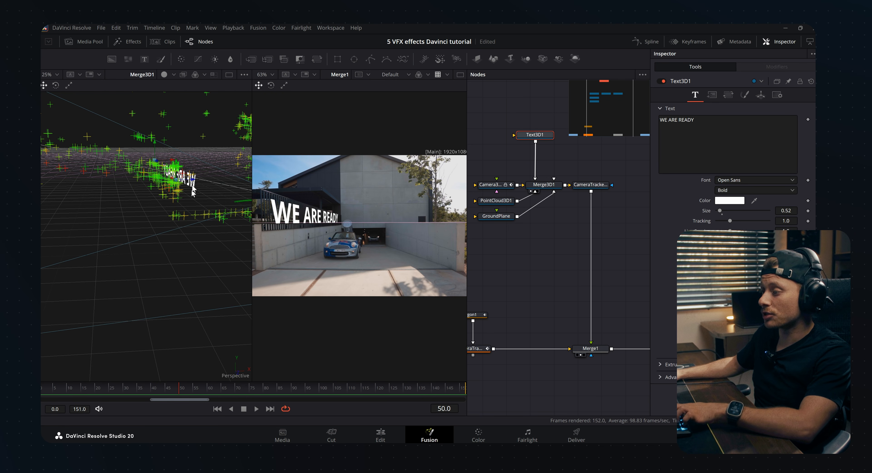
pyautogui.moveTo(192, 189)
pyautogui.mouseDown()
pyautogui.moveTo(167, 185)
pyautogui.moveTo(147, 209)
pyautogui.moveTo(185, 194)
pyautogui.mouseUp()
pyautogui.scroll(2, 155, 200)
pyautogui.moveTo(165, 213); pyautogui.dragTo(154, 212)
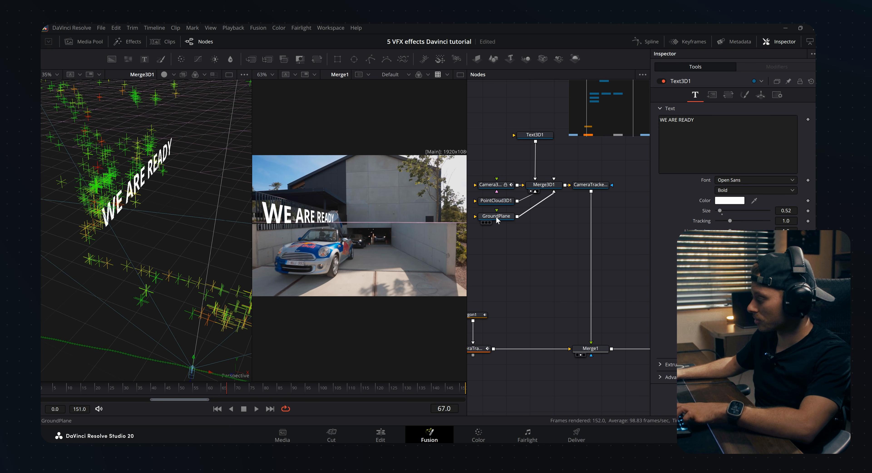
# Step: Disable the GroundPlane node and return to a single viewer with the final composite
pyautogui.click(497, 219)
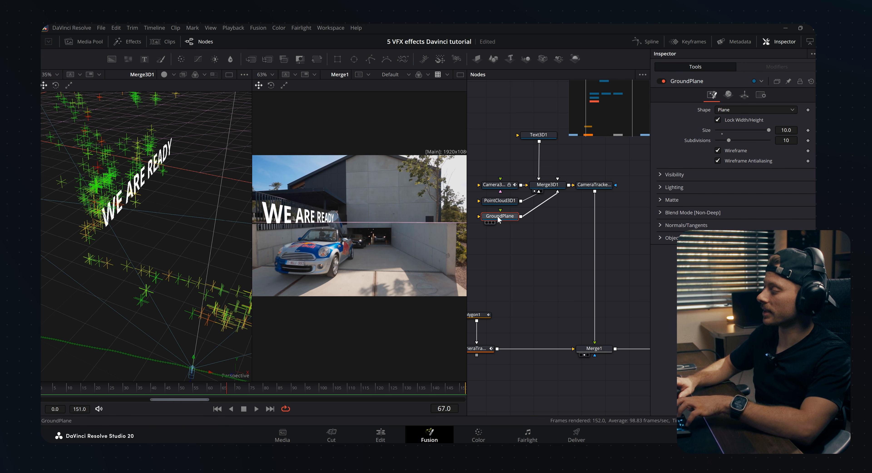
pyautogui.hotkey('ctrl', 'p')
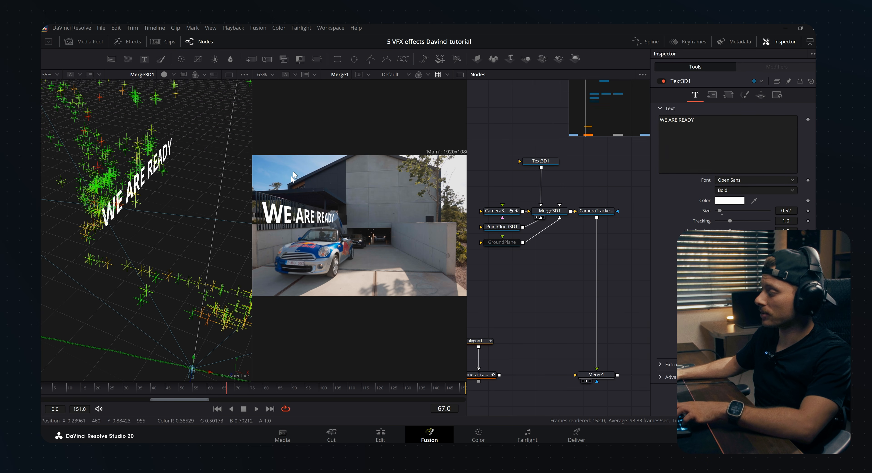
pyautogui.click(460, 76)
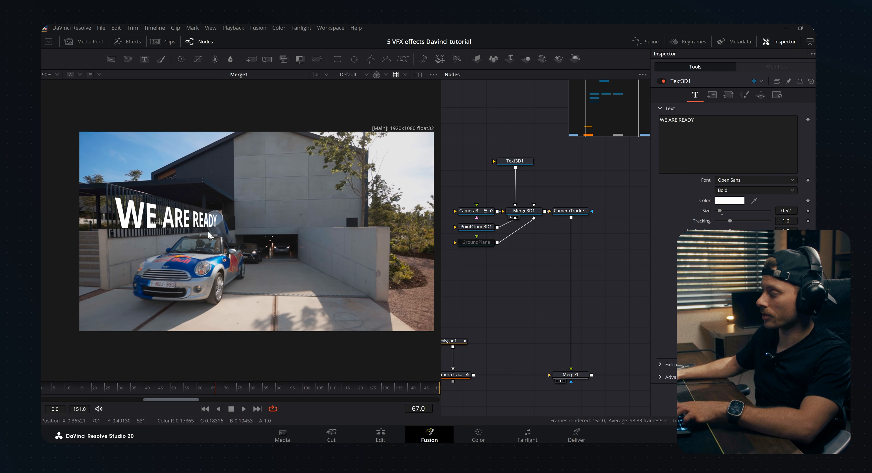
# Step: Give the WE ARE READY text an extrusion depth of 0.0504
pyautogui.click(514, 162)
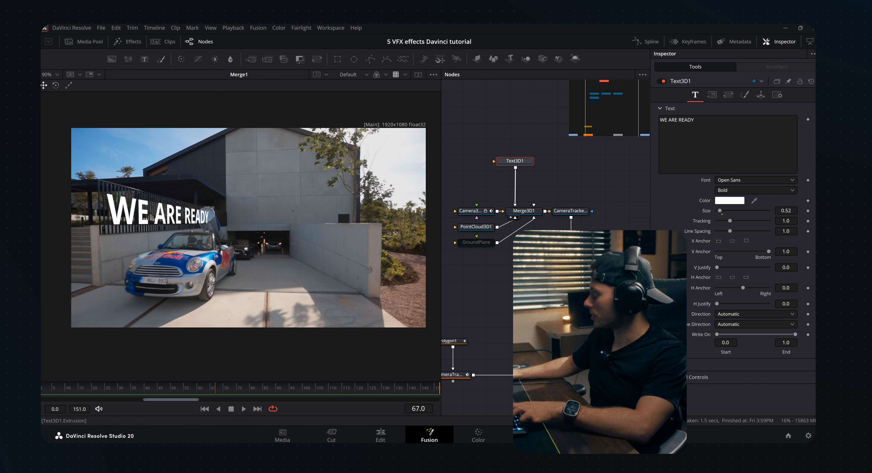
pyautogui.click(663, 363)
pyautogui.scroll(-2, 670, 358)
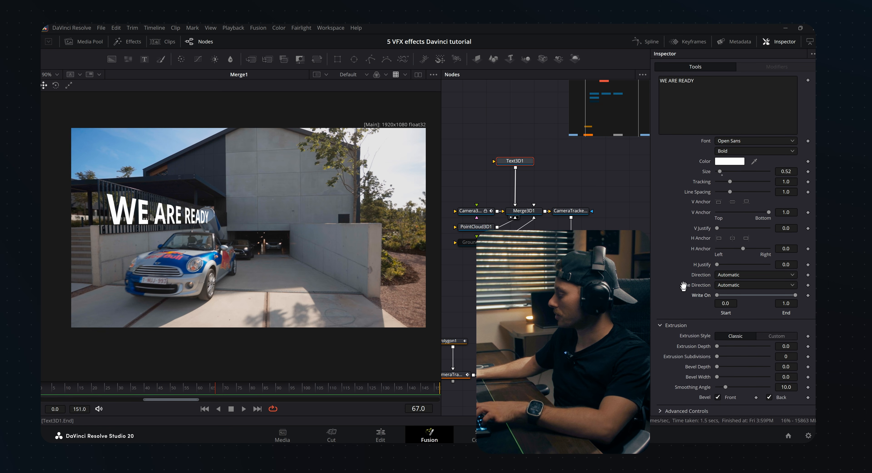
pyautogui.moveTo(721, 345); pyautogui.dragTo(730, 345)
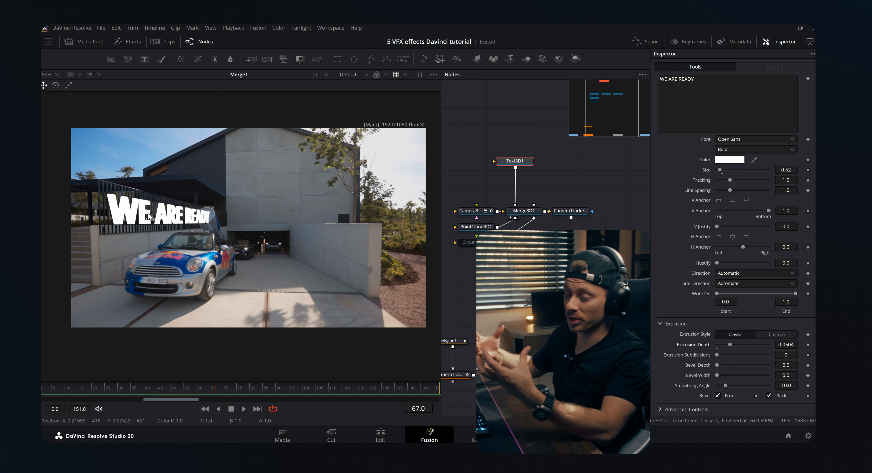
# Step: Restore the dual viewers and add a directional light connected to Merge3D1, placed beside the text node
pyautogui.click(524, 211)
pyautogui.click(418, 75)
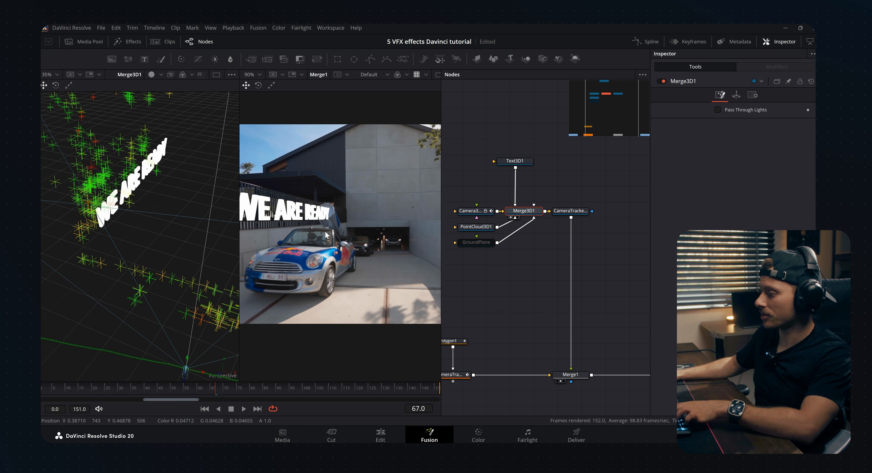
pyautogui.hotkey('shift', 'space')
pyautogui.write('dire')
pyautogui.press('Down')
pyautogui.press('Down')
pyautogui.press('Return')
pyautogui.moveTo(515, 227); pyautogui.dragTo(543, 176)
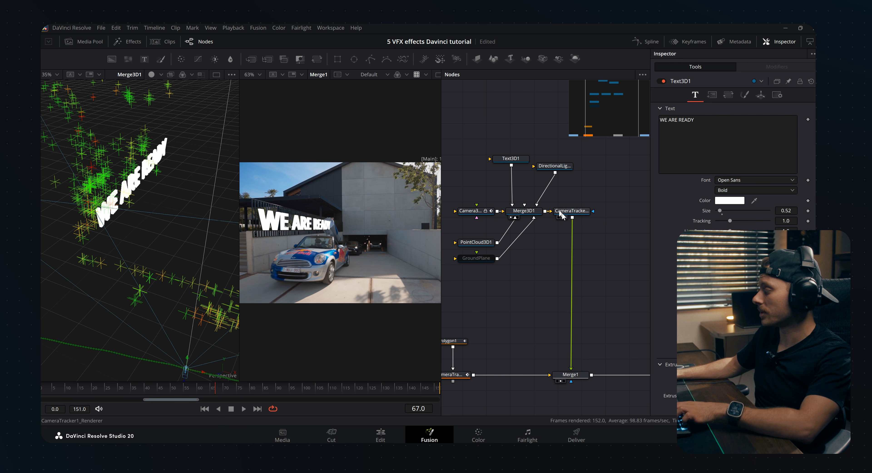
# Step: Enable lighting and shadows in the CameraTracker1_Renderer node
pyautogui.click(580, 213)
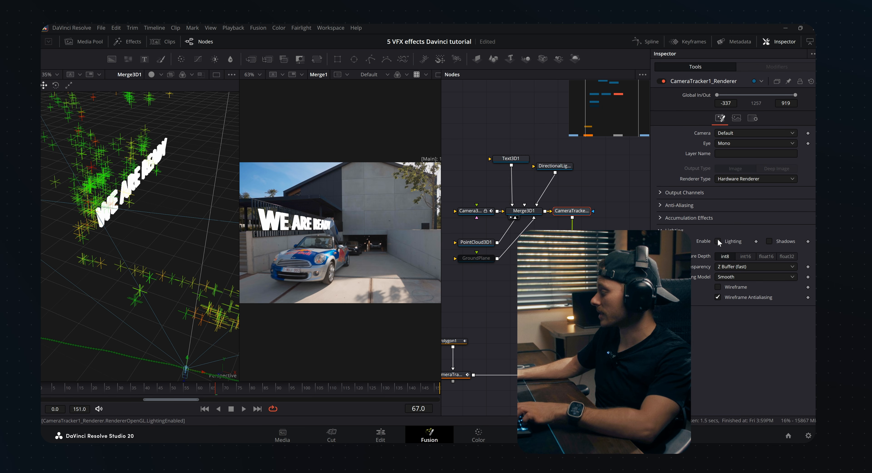
pyautogui.click(769, 241)
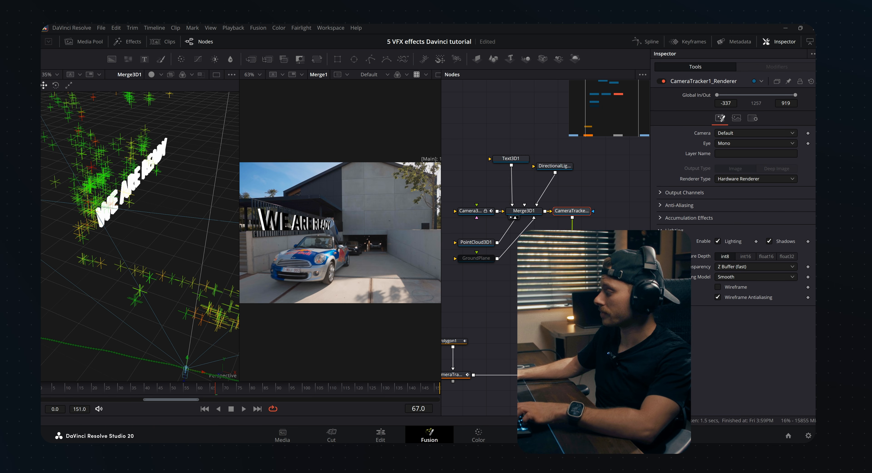
# Step: Rotate the directional light in the 3D scene so it illuminates the front faces of the WE ARE READY text
pyautogui.scroll(3, 416, 222)
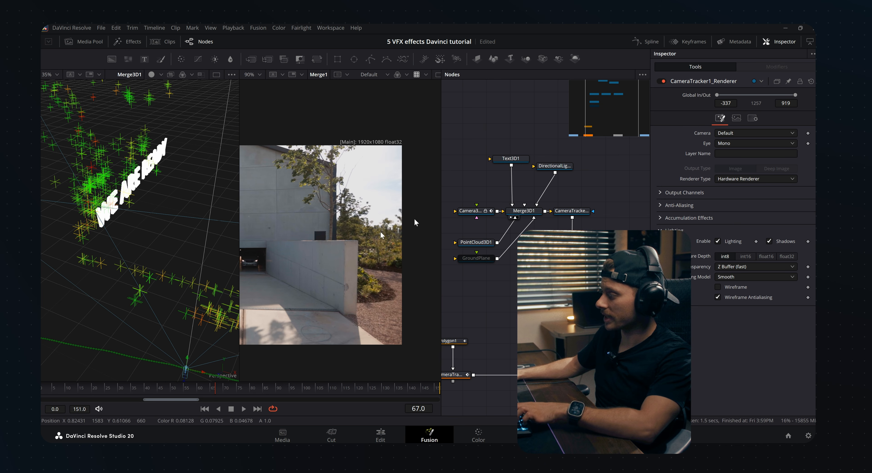
pyautogui.moveTo(326, 227); pyautogui.dragTo(357, 229)
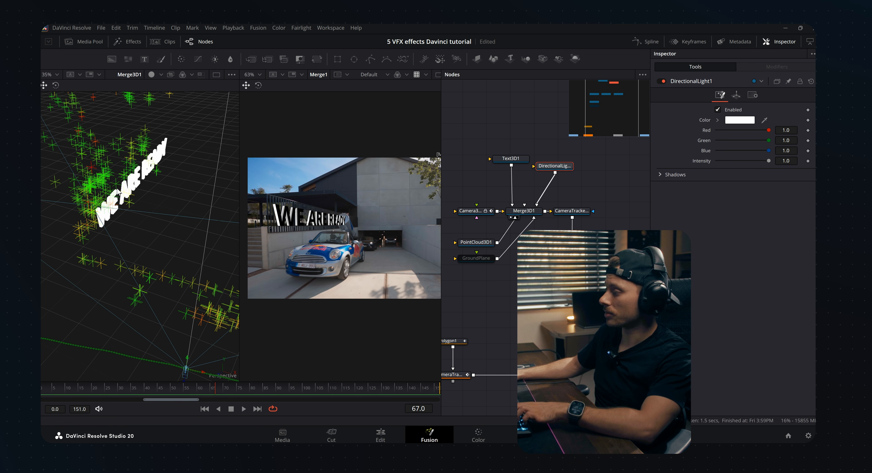
pyautogui.scroll(-5, 140, 194)
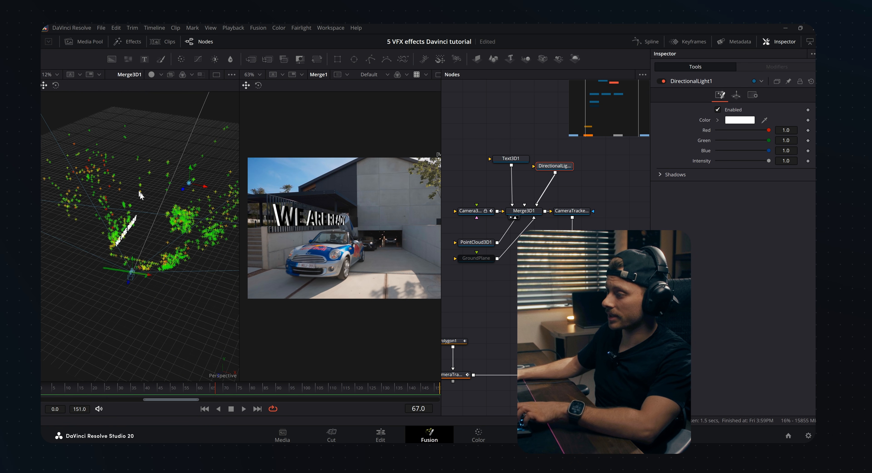
pyautogui.scroll(4, 182, 196)
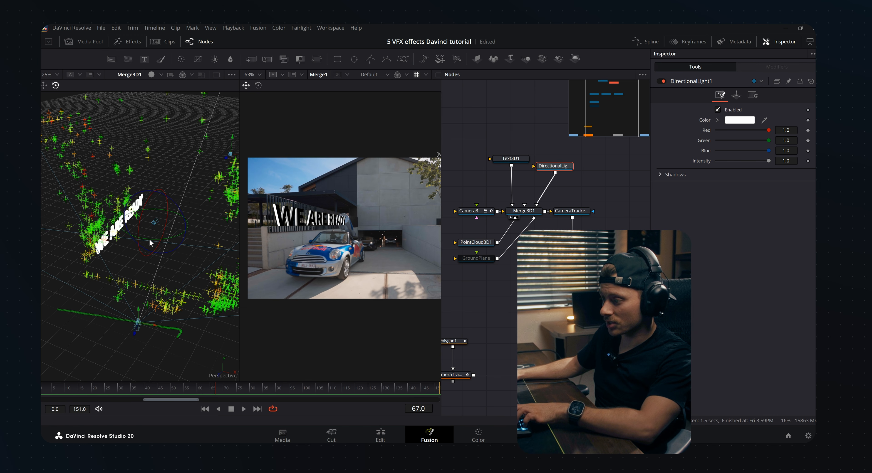
pyautogui.moveTo(149, 237); pyautogui.dragTo(176, 200)
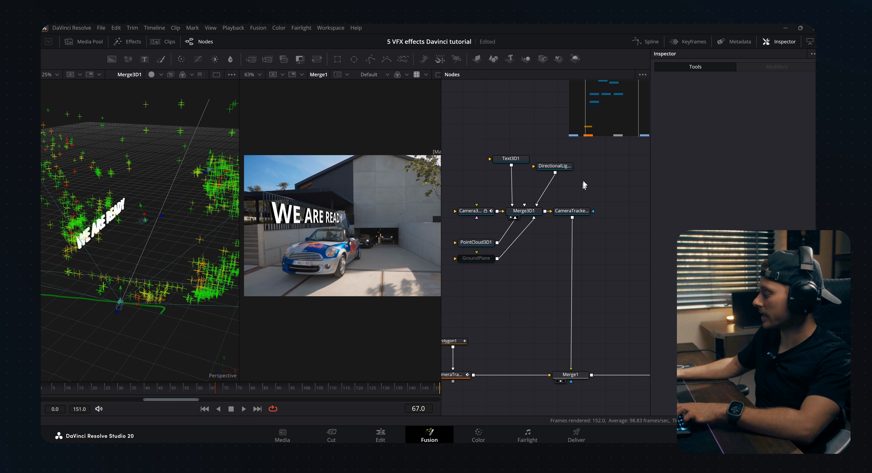
# Step: Add an Ambient Light connected to Merge3D1, placed beside the directional light, and set its intensity to 0.409
pyautogui.hotkey('shift', 'space')
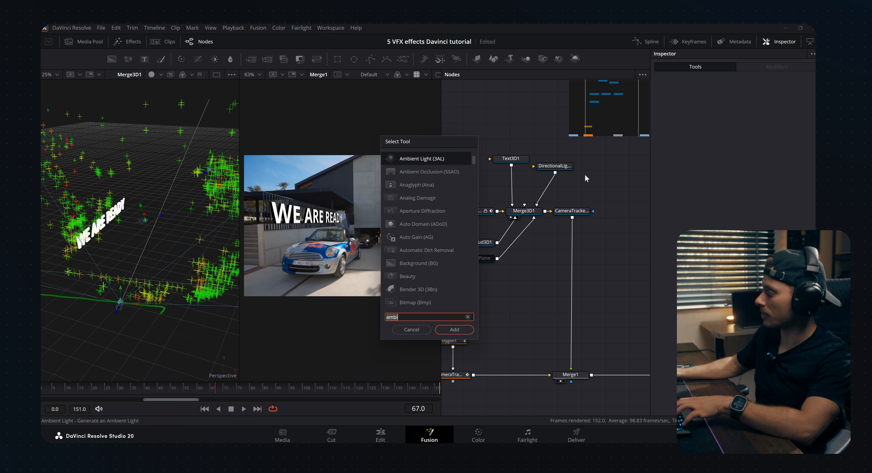
pyautogui.write('ambien')
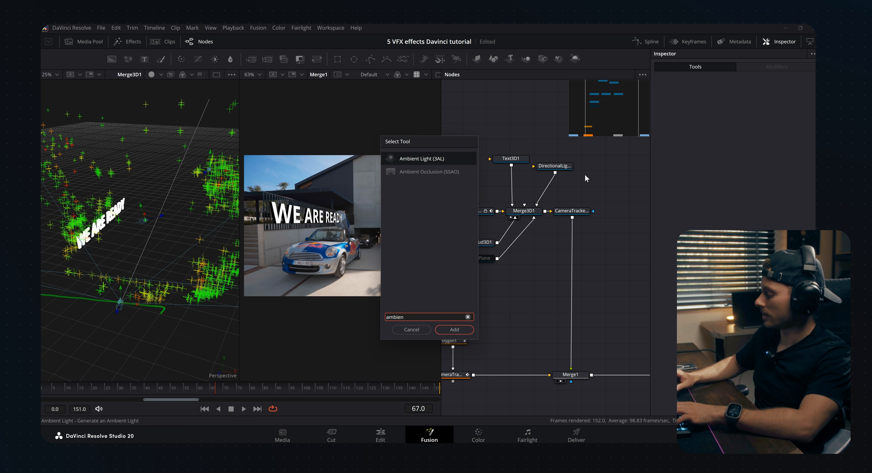
pyautogui.press('Return')
pyautogui.click(596, 160)
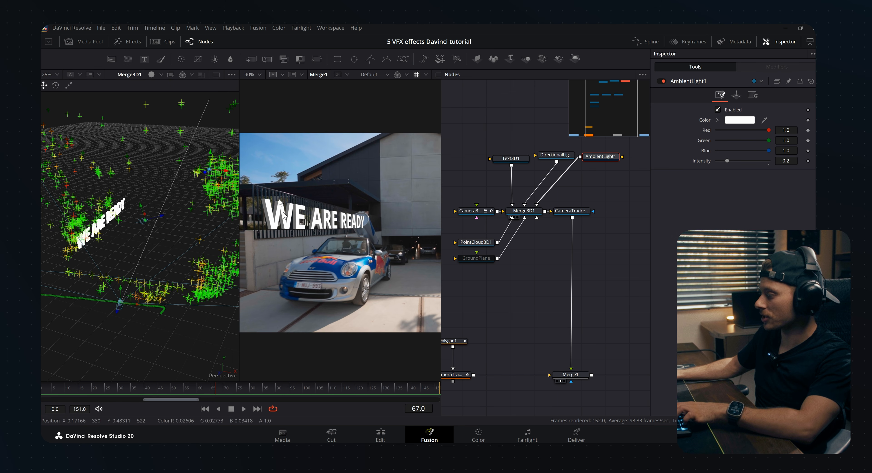
pyautogui.moveTo(727, 163)
pyautogui.mouseDown()
pyautogui.moveTo(711, 166)
pyautogui.moveTo(737, 164)
pyautogui.mouseUp()
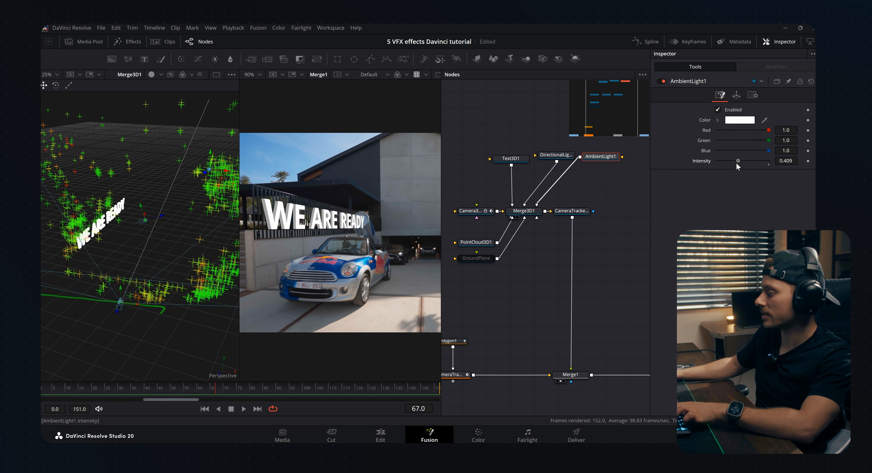
# Step: Set the Text3D1 extrusion depth to 0.0315, subdivisions to 1, bevel depth to 0.011, bevel width to 0.0079 and smoothing angle to 8.5
pyautogui.click(518, 160)
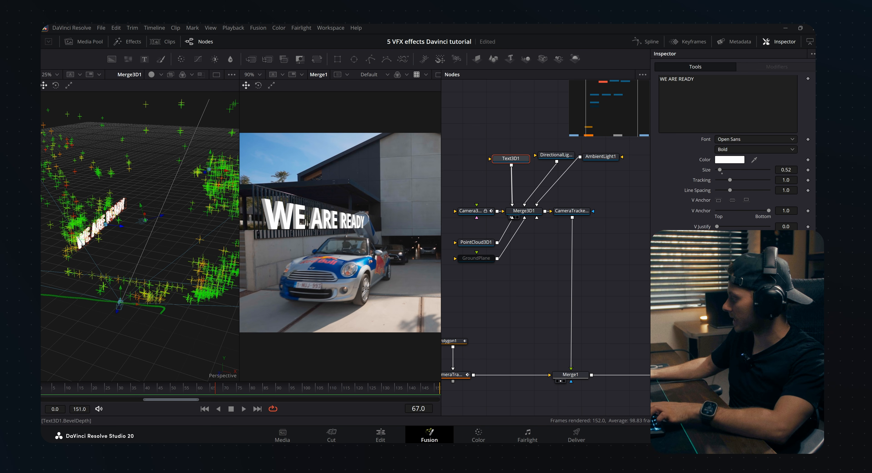
pyautogui.moveTo(717, 375); pyautogui.dragTo(721, 374)
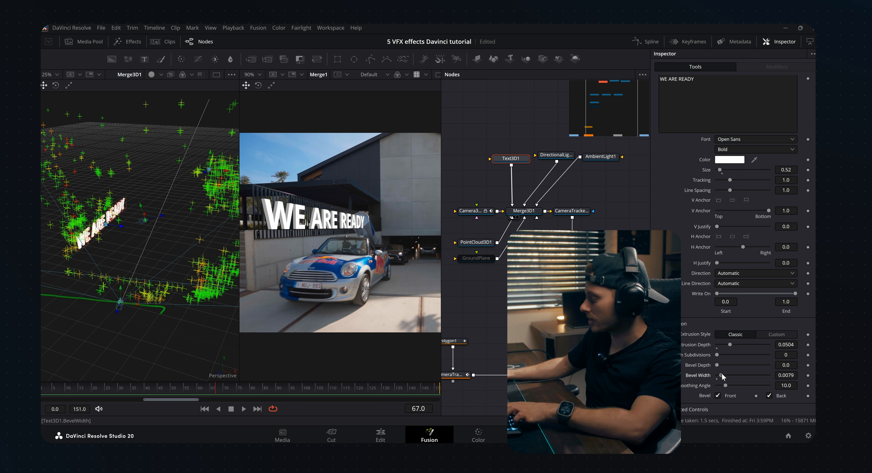
pyautogui.moveTo(716, 365); pyautogui.dragTo(720, 364)
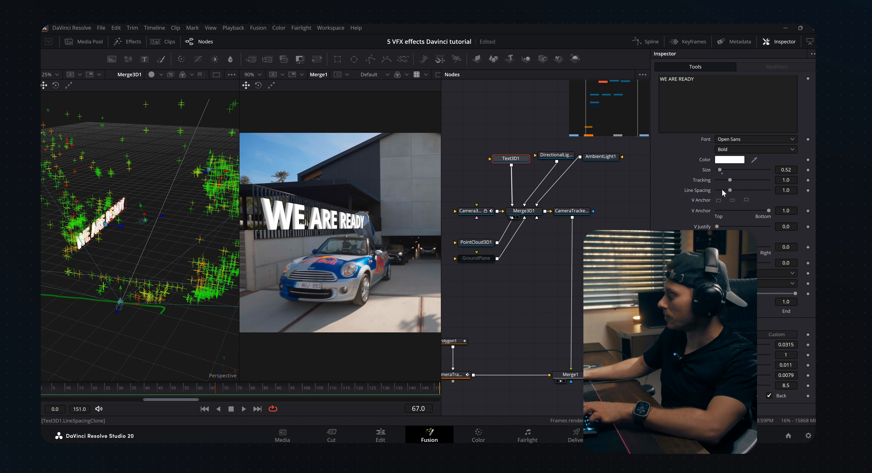
# Step: Change the WE ARE READY text colour to bright cyan #55ffff
pyautogui.click(729, 159)
pyautogui.click(402, 220)
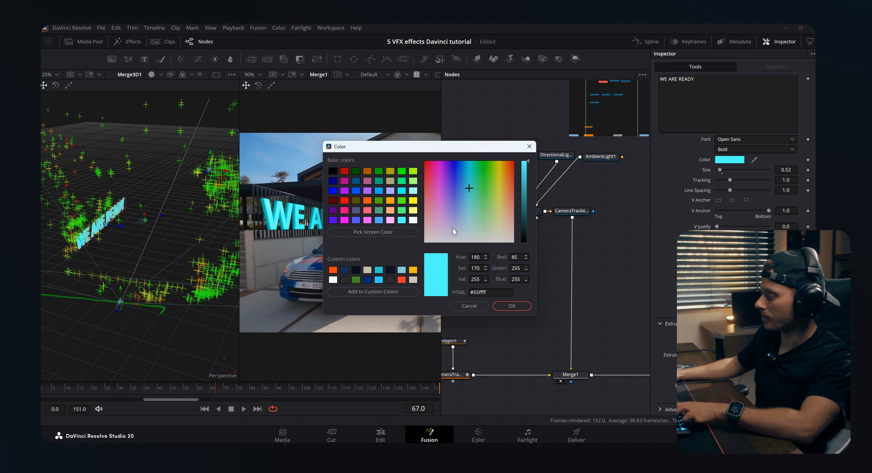
pyautogui.click(511, 305)
# Step: Insert a Glow node after CameraTracker1_Renderer and adjust its strength to give the cyan text a neon glow
pyautogui.click(556, 218)
pyautogui.hotkey('shift', 'space')
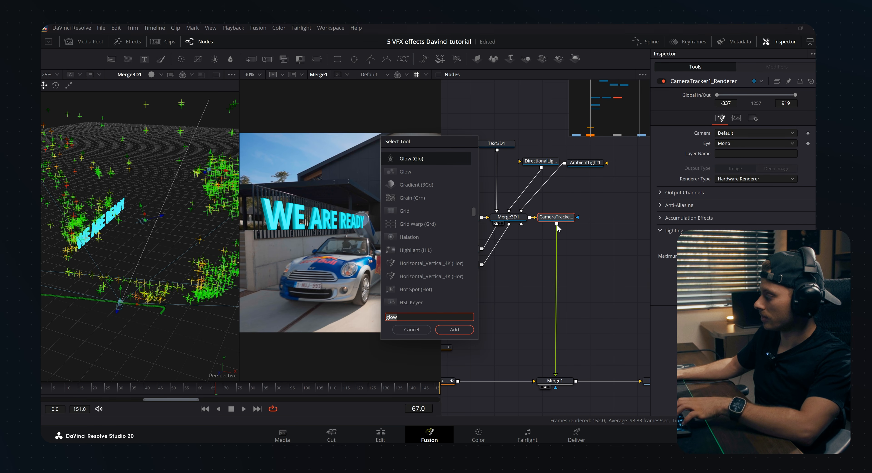
pyautogui.write('glow')
pyautogui.press('BackSpace')
pyautogui.press('BackSpace')
pyautogui.press('BackSpace')
pyautogui.write('low')
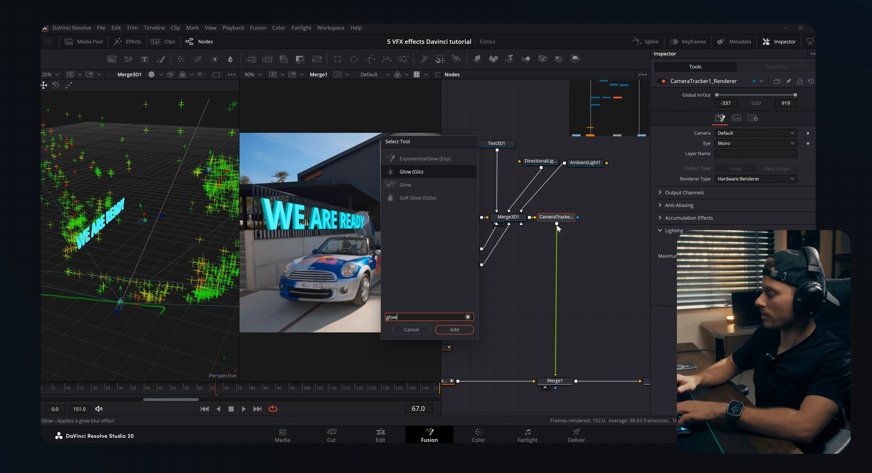
pyautogui.press('Return')
pyautogui.moveTo(757, 152); pyautogui.dragTo(735, 170)
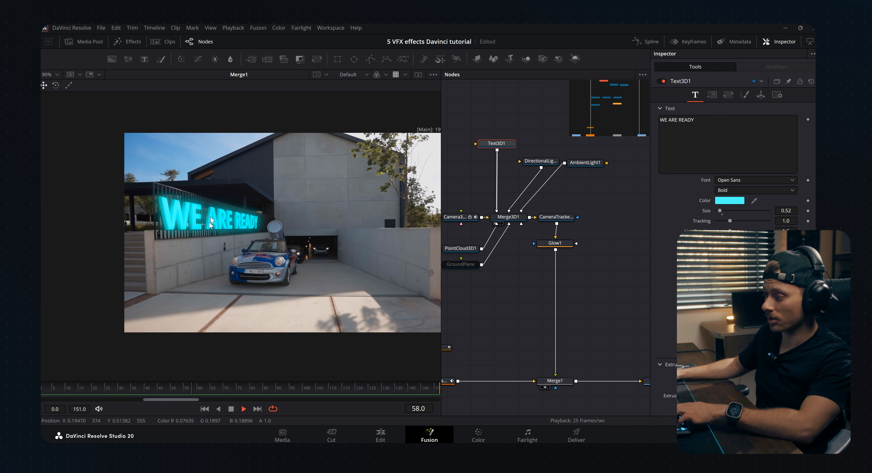
# Step: Add a Magic Mask node fed by MediaIn1 and mask and track the car with the can on its back
pyautogui.moveTo(510, 301); pyautogui.dragTo(513, 295)
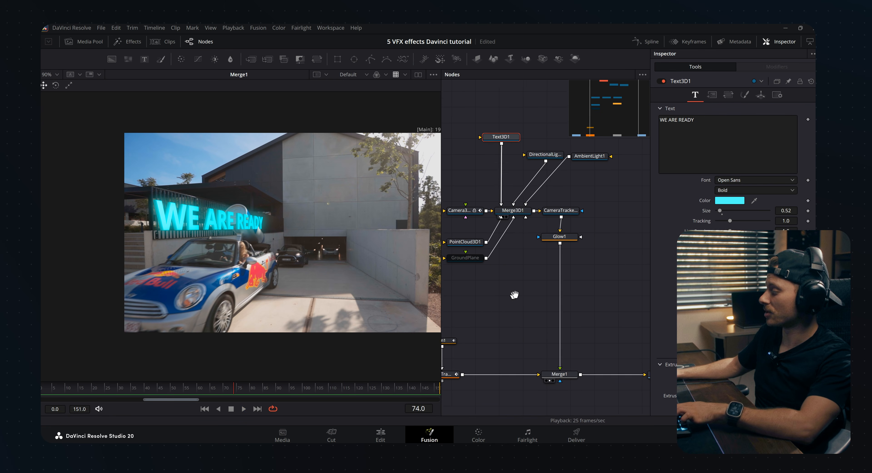
pyautogui.scroll(-5, 514, 295)
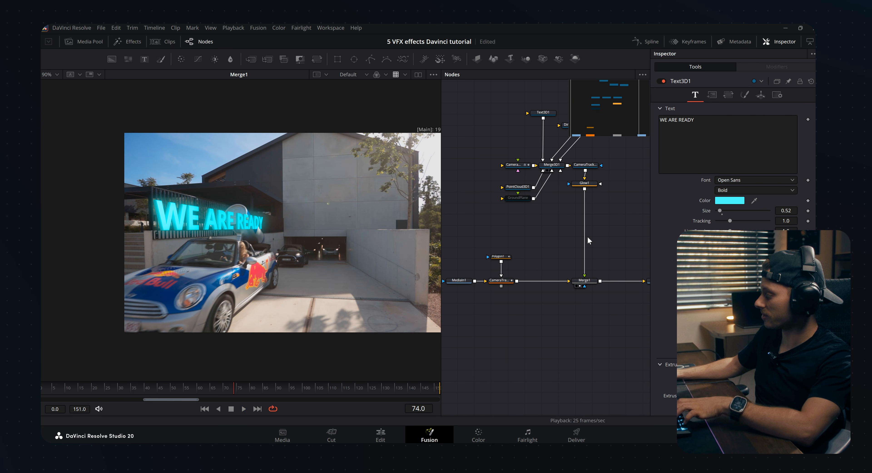
pyautogui.hotkey('shift', 'space')
pyautogui.write('magic')
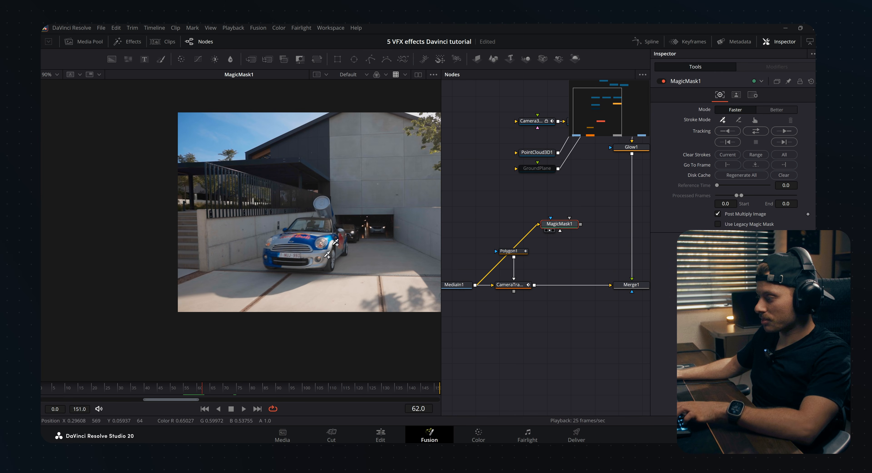
pyautogui.scroll(3, 335, 242)
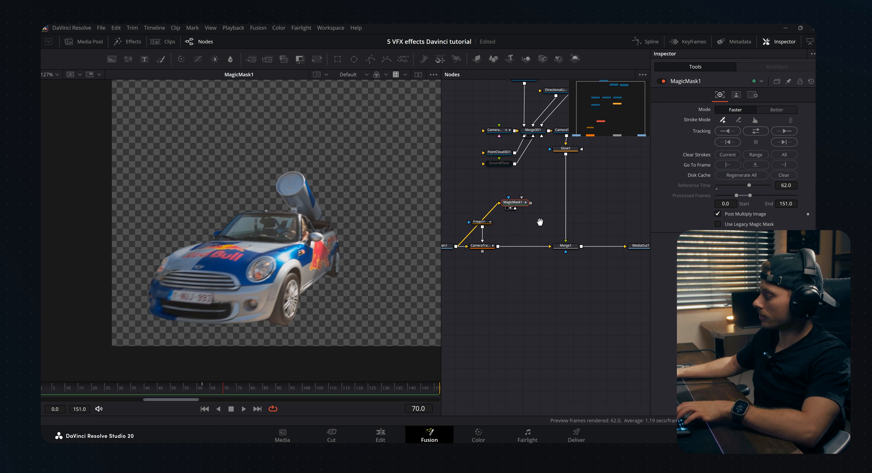
# Step: Place the Magic Mask node above the output, merge it over Merge1, and view the resulting Merge2 composite
pyautogui.moveTo(509, 205); pyautogui.dragTo(619, 195)
pyautogui.moveTo(591, 211); pyautogui.dragTo(553, 204)
pyautogui.scroll(2, 565, 225)
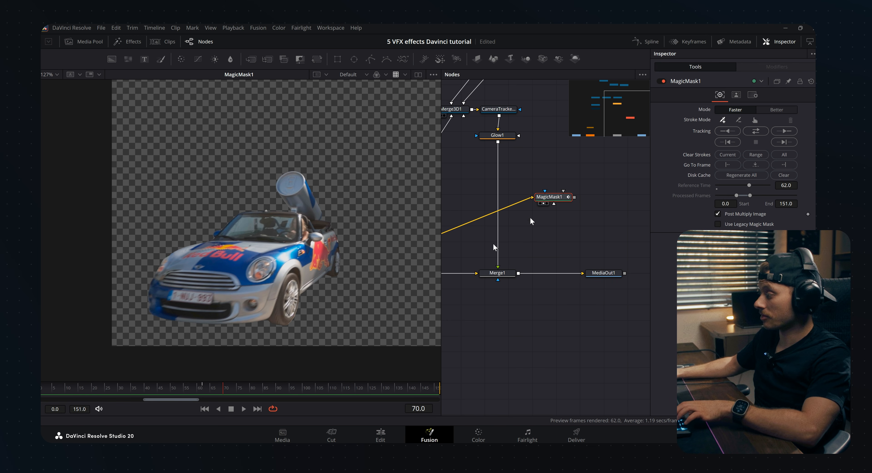
pyautogui.moveTo(574, 197); pyautogui.dragTo(518, 275)
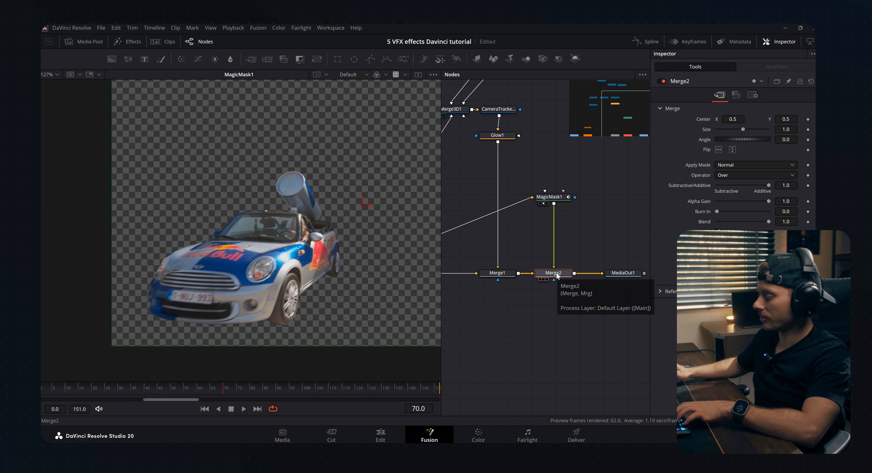
pyautogui.press('1')
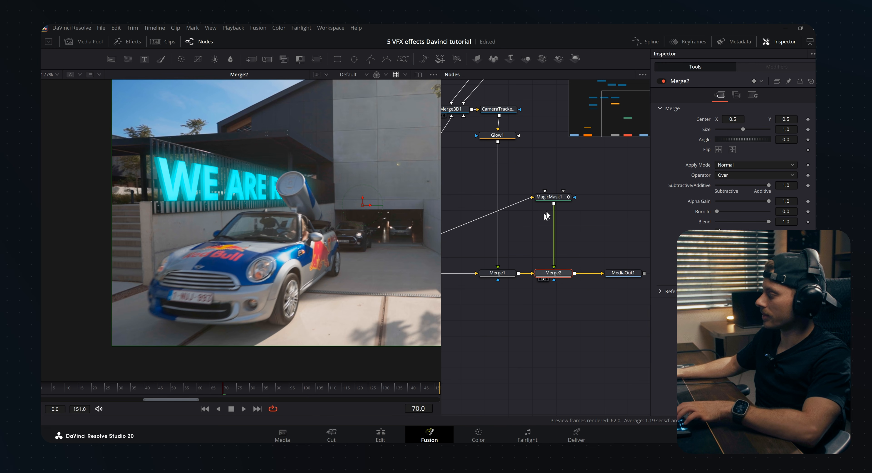
# Step: Refine the Magic Mask matte around the car with a blur of 1.02 and thresholds of 0.189 low and 0.817 high
pyautogui.scroll(3, 278, 187)
pyautogui.click(549, 197)
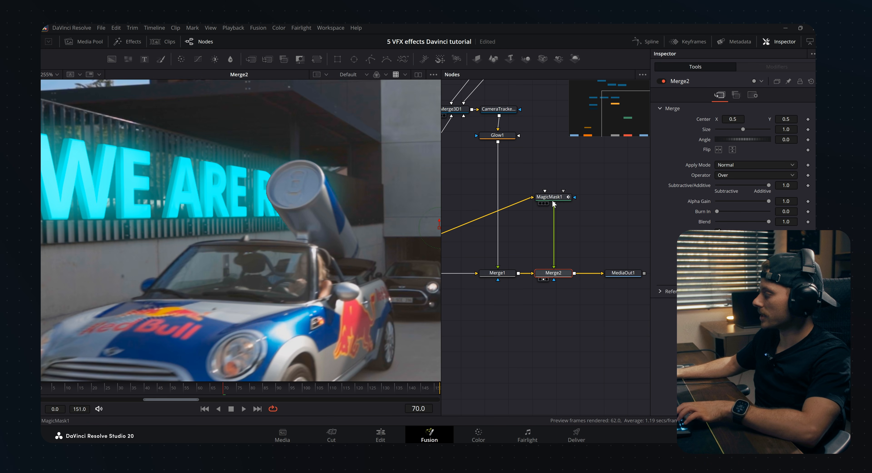
pyautogui.click(736, 94)
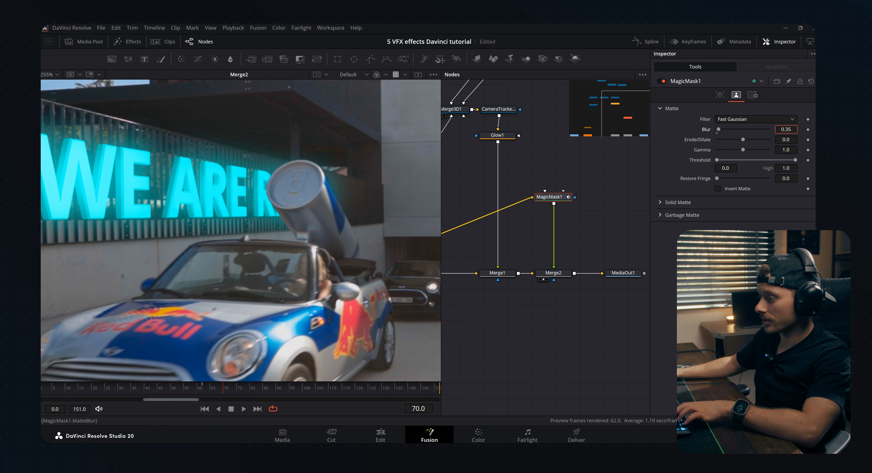
pyautogui.moveTo(785, 129); pyautogui.dragTo(789, 130)
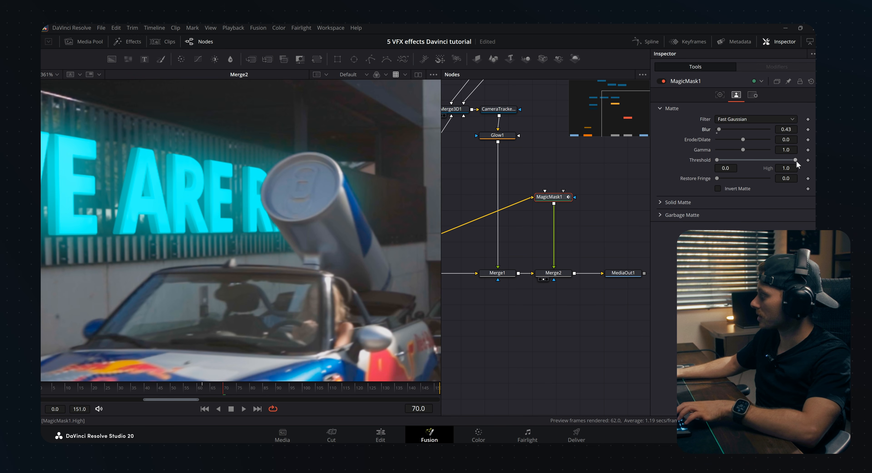
pyautogui.moveTo(796, 161); pyautogui.dragTo(780, 160)
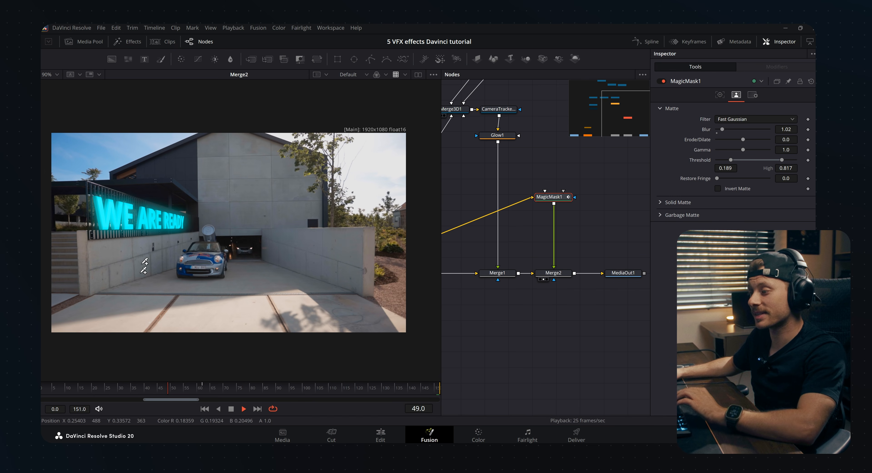
# Step: Scrub and play back the composite to check the glowing text behind the moving car
pyautogui.click(269, 389)
pyautogui.moveTo(269, 390); pyautogui.dragTo(158, 389)
pyautogui.press('space')
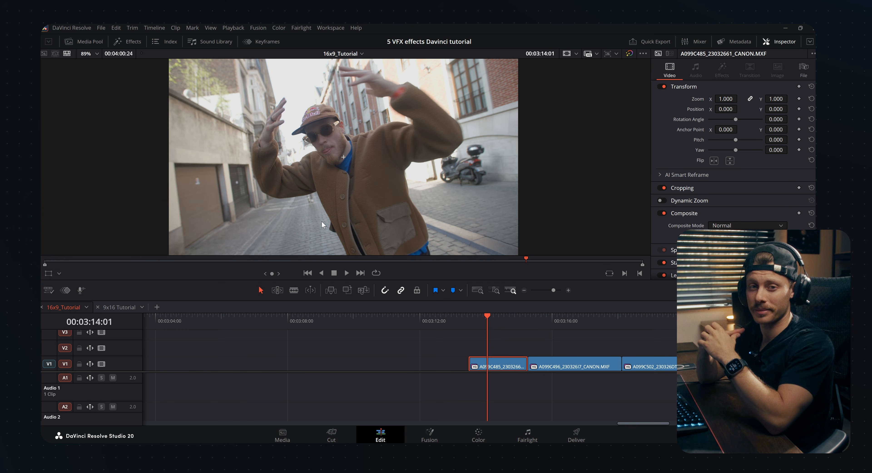
# Step: Play back the cut between the A099C485 street clip and the A099C496 jump clip on the 16x9_Tutorial timeline
pyautogui.click(471, 320)
pyautogui.press('space')
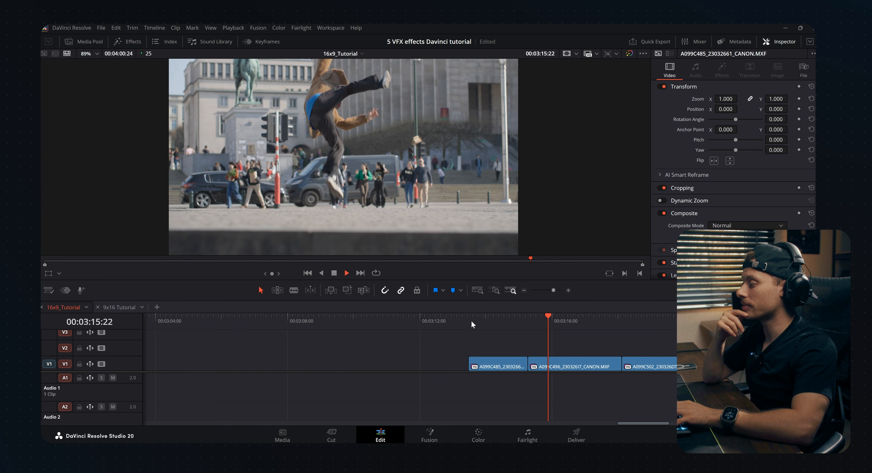
pyautogui.click(501, 317)
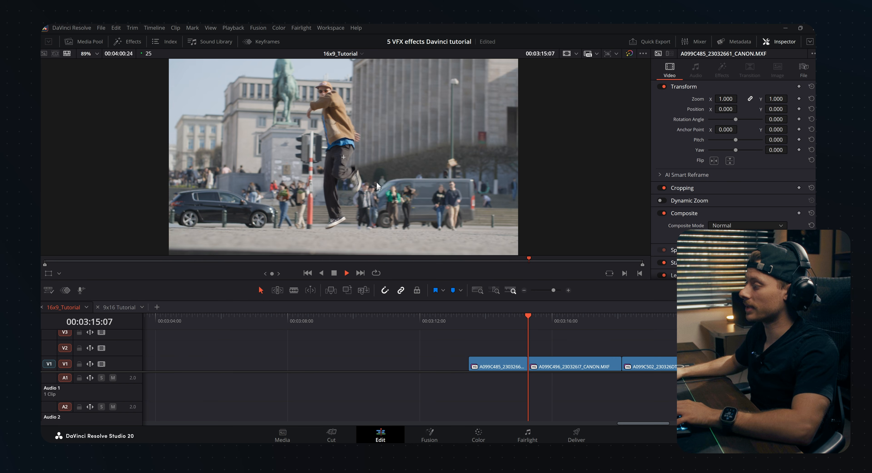
# Step: Move the A099C485 clip up to track V2 and slide the A099C496 clip beneath it to start at 00:03:14:19
pyautogui.scroll(1, 512, 353)
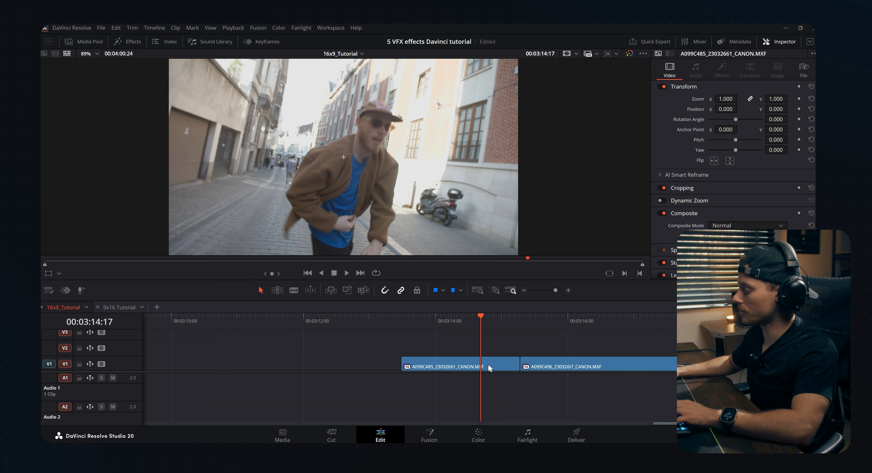
pyautogui.moveTo(489, 367)
pyautogui.mouseDown()
pyautogui.moveTo(503, 359)
pyautogui.moveTo(518, 366)
pyautogui.moveTo(503, 365)
pyautogui.mouseUp()
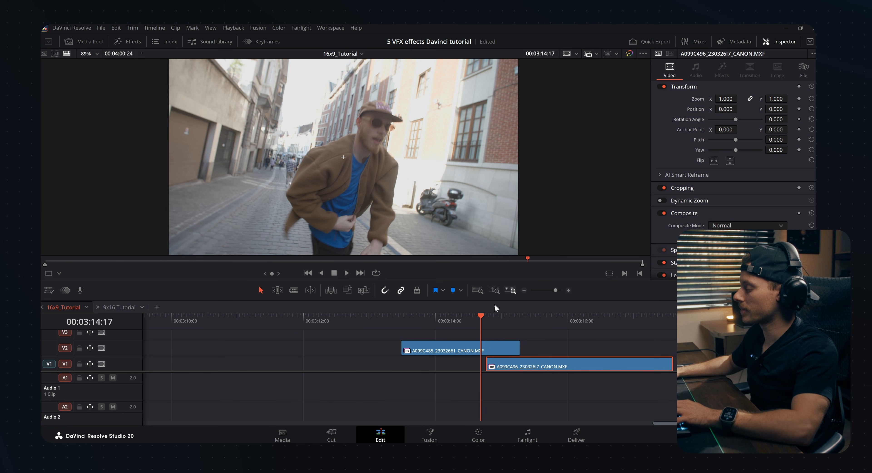
pyautogui.click(486, 320)
pyautogui.click(490, 351)
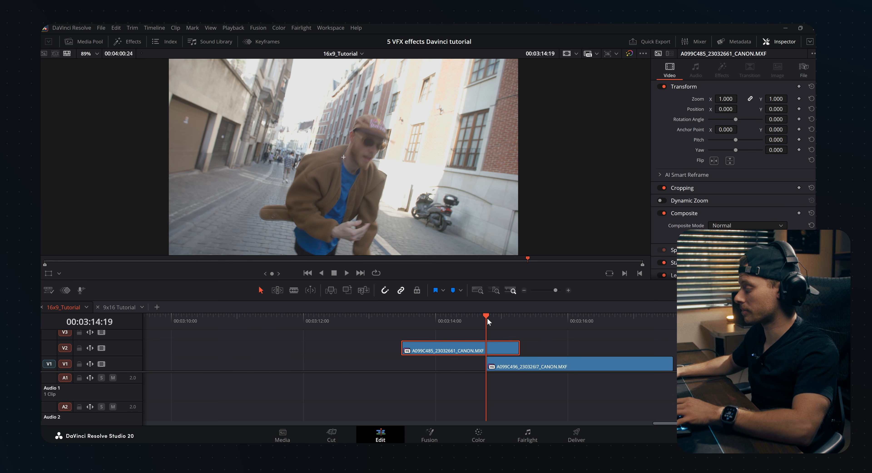
# Step: Slide the A099C496 clip to start at 00:03:14:13 and split the A099C485 clip above it at that frame
pyautogui.moveTo(480, 321); pyautogui.dragTo(470, 320)
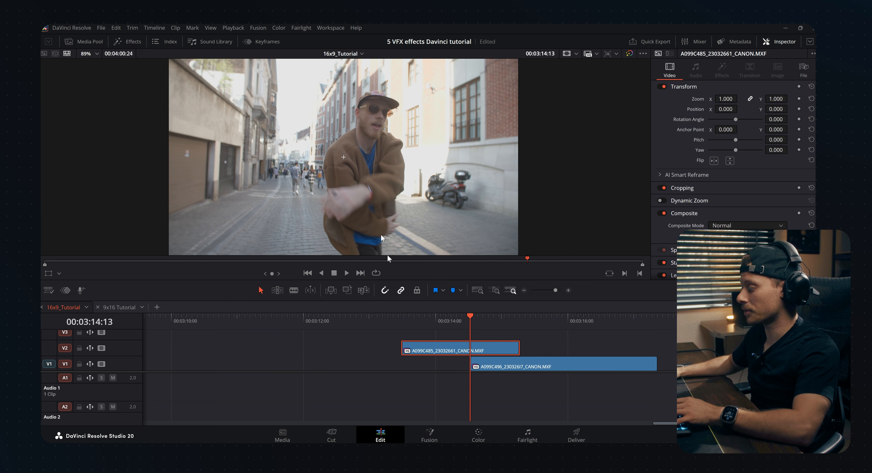
pyautogui.hotkey('ctrl', 'b')
pyautogui.click(478, 321)
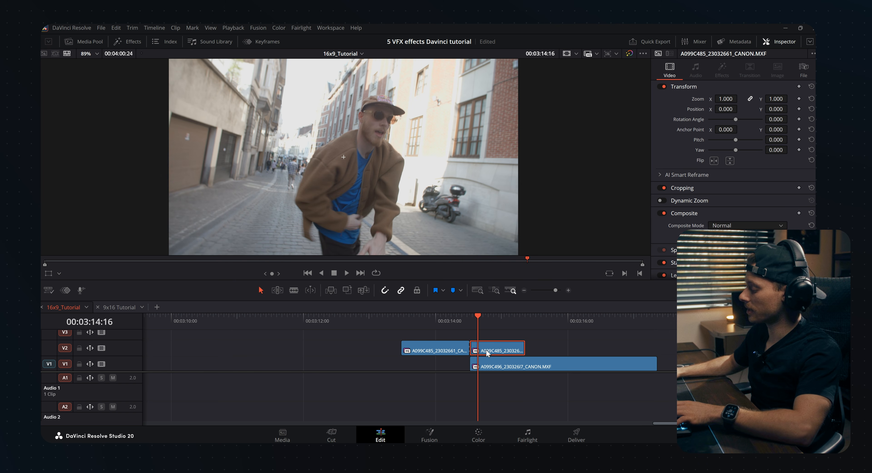
# Step: Open the second A099C485 segment in Fusion, insert a Magic Mask between MediaIn1 and MediaOut1, and mask the man in the jacket
pyautogui.hotkey('shift', '5')
pyautogui.hotkey('shift', 'space')
pyautogui.write('magic')
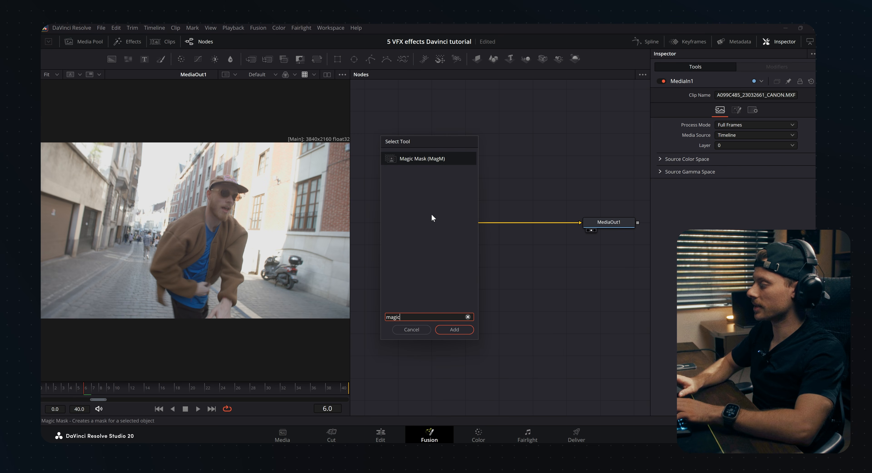
pyautogui.press('Return')
pyautogui.click(486, 225)
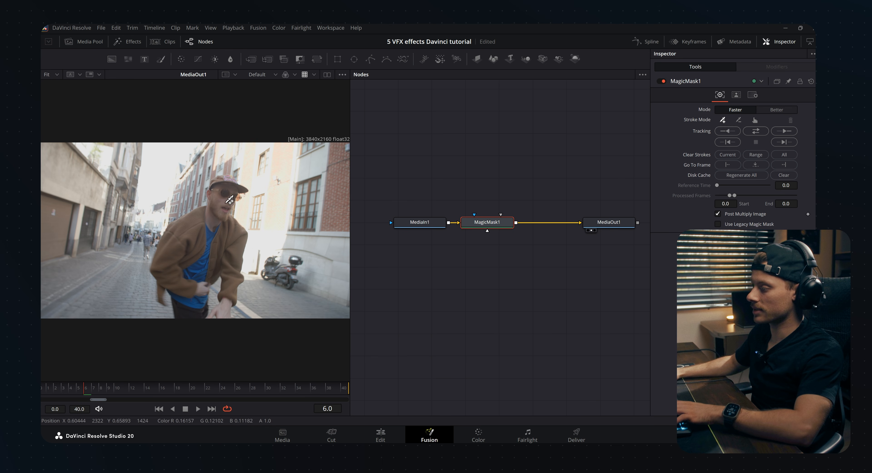
pyautogui.click(181, 239)
pyautogui.click(225, 238)
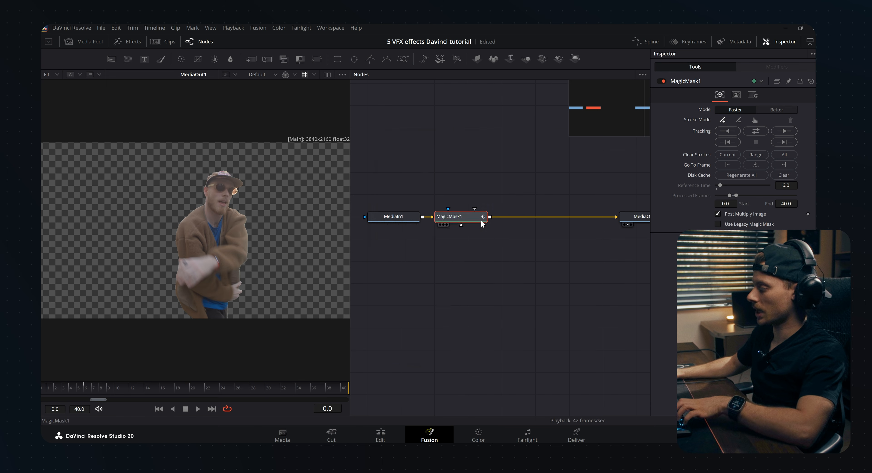
# Step: Insert a Transform node between MagicMask1 and MediaOut1
pyautogui.hotkey('shift', 'space')
pyautogui.write('transform')
pyautogui.press('Return')
pyautogui.moveTo(536, 225); pyautogui.dragTo(539, 225)
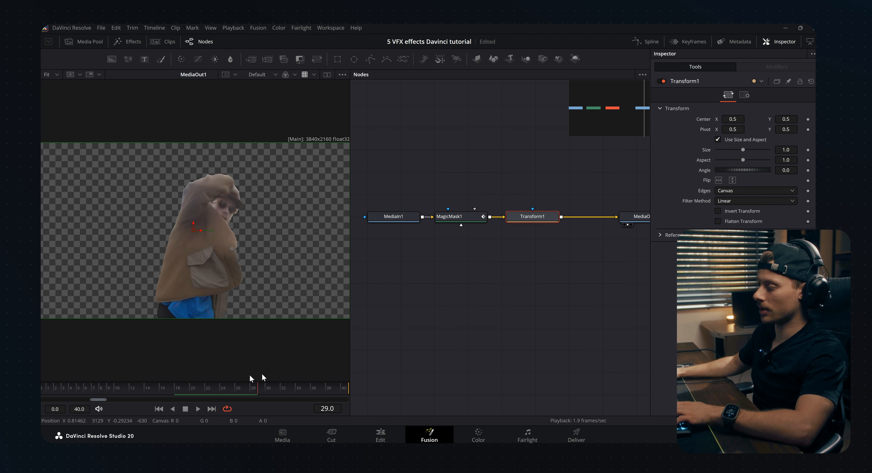
# Step: Keyframe Transform1's Center at X 0.5, Y 0.5 on frame 18, and show the composition's keyframe editor
pyautogui.click(176, 386)
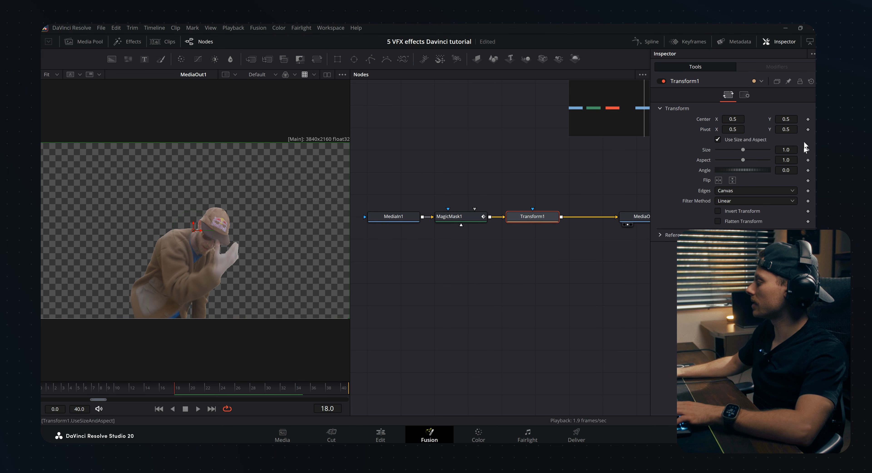
pyautogui.click(808, 119)
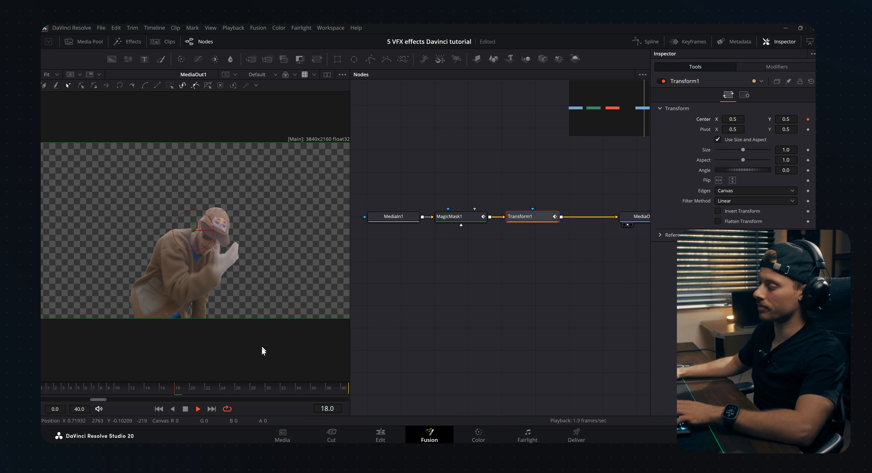
pyautogui.click(689, 41)
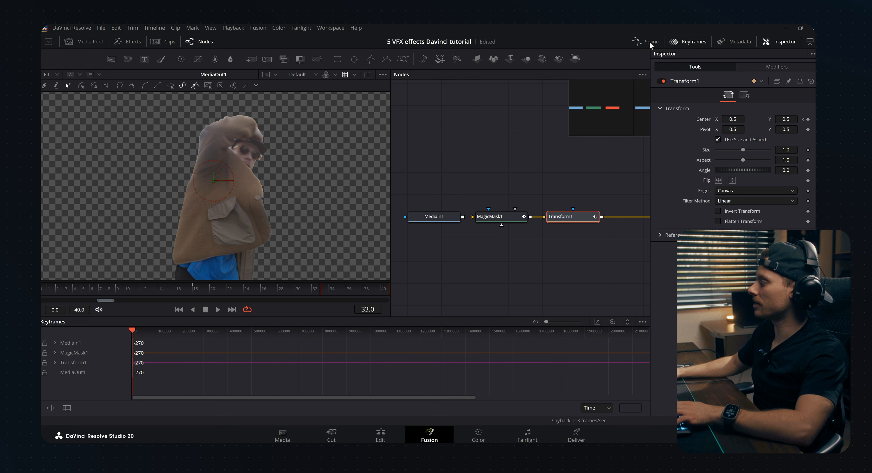
# Step: Show the Spline editor beside the Keyframes editor and limit their contents to the selected Transform1 node
pyautogui.click(646, 41)
pyautogui.click(643, 321)
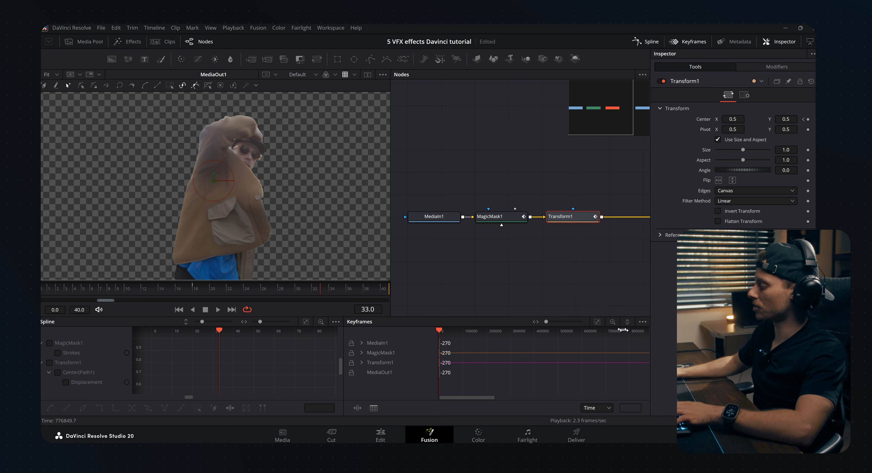
pyautogui.click(597, 321)
pyautogui.click(642, 321)
pyautogui.click(633, 332)
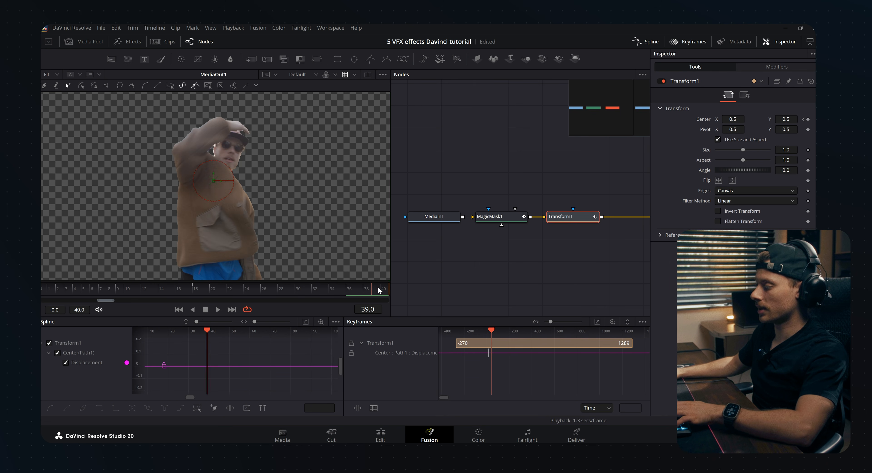
# Step: At frame 40, move Transform1's Center X to -0.296, smooth all keyframes of the displacement curve, and play the motion
pyautogui.moveTo(379, 289); pyautogui.dragTo(393, 290)
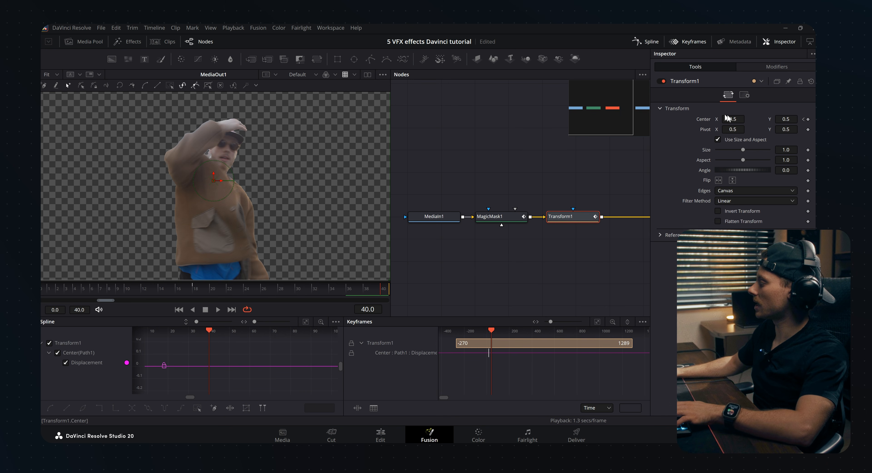
pyautogui.moveTo(732, 119); pyautogui.dragTo(682, 118)
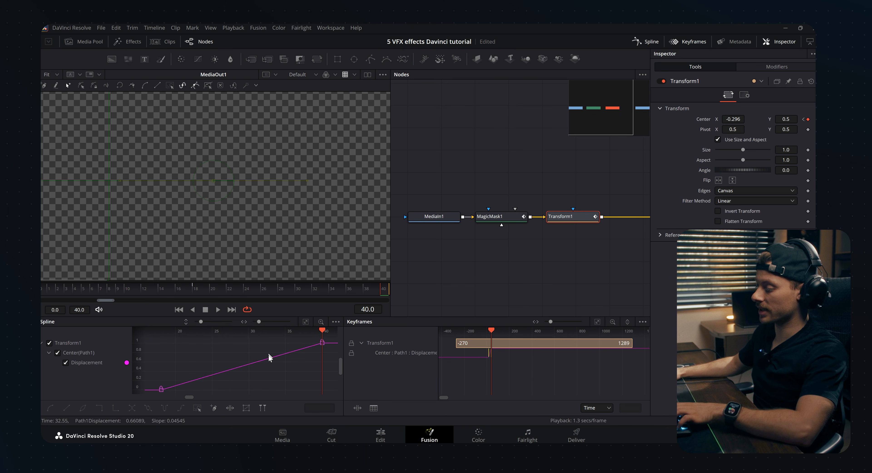
pyautogui.hotkey('ctrl', 'a')
pyautogui.press('s')
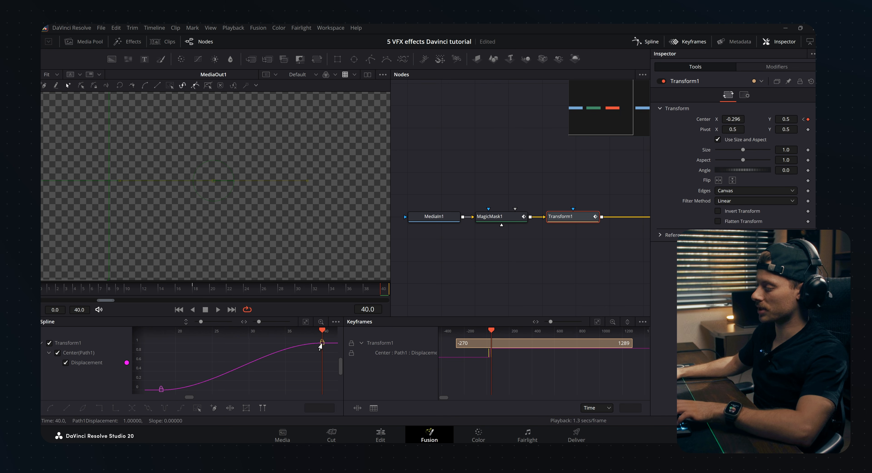
pyautogui.press('space')
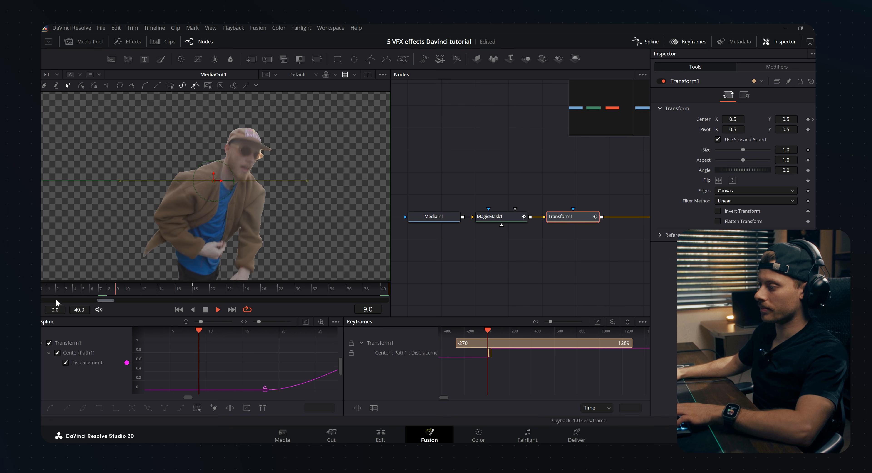
pyautogui.press('space')
# Step: Reshape the displacement curve by lengthening its keyframe handles so the movement starts slowly and accelerates sharply toward the end
pyautogui.click(261, 375)
pyautogui.scroll(-2, 268, 374)
pyautogui.moveTo(271, 372); pyautogui.dragTo(225, 365)
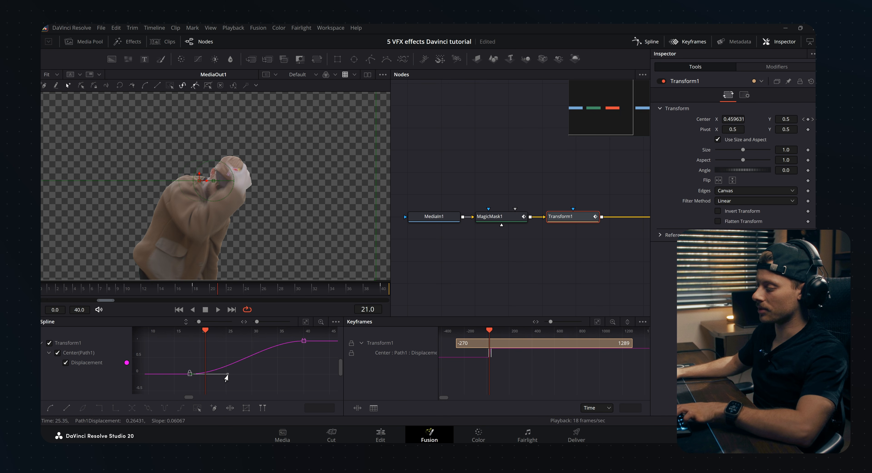
pyautogui.moveTo(226, 378); pyautogui.dragTo(282, 373)
pyautogui.scroll(2, 298, 365)
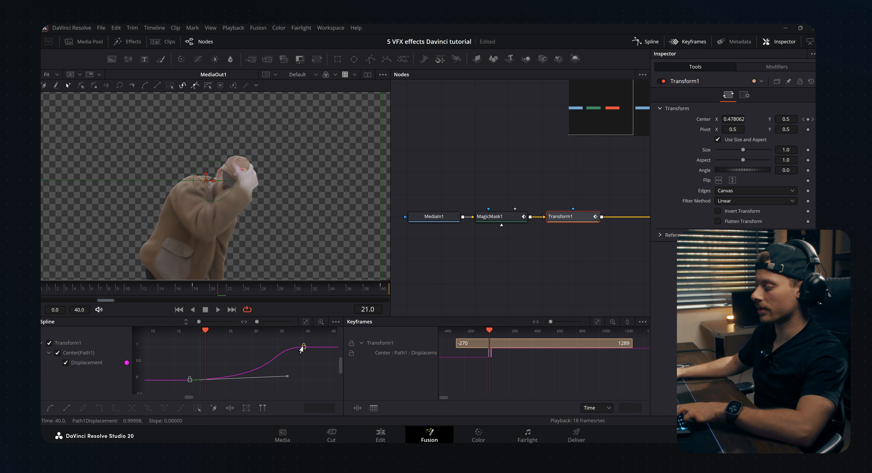
pyautogui.moveTo(262, 346); pyautogui.dragTo(230, 345)
# Step: Replace the viewer's checkered background with plain black and play the animation from the first frame
pyautogui.moveTo(162, 287); pyautogui.dragTo(42, 290)
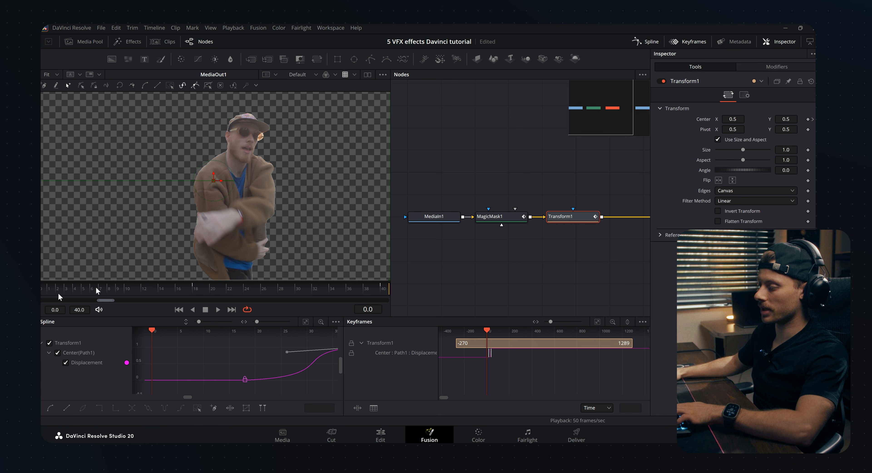
pyautogui.click(508, 143)
pyautogui.click(383, 74)
pyautogui.click(338, 130)
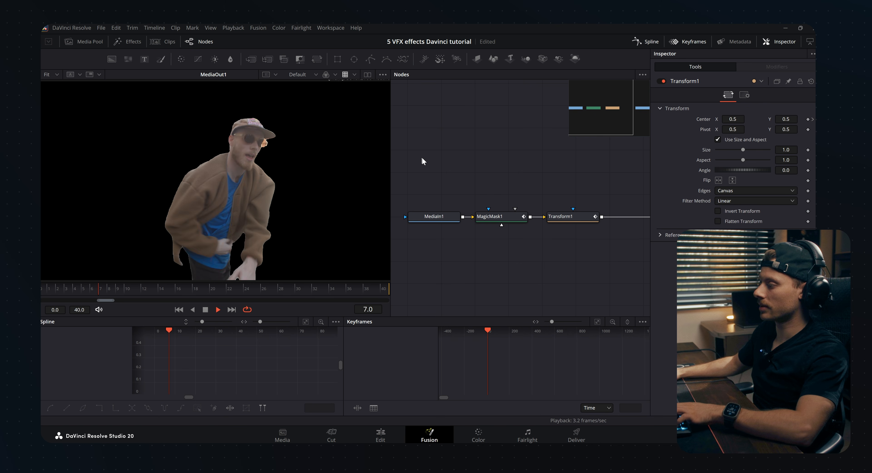
pyautogui.press('space')
# Step: Enable motion blur on Transform1 with a quality of 8
pyautogui.click(567, 218)
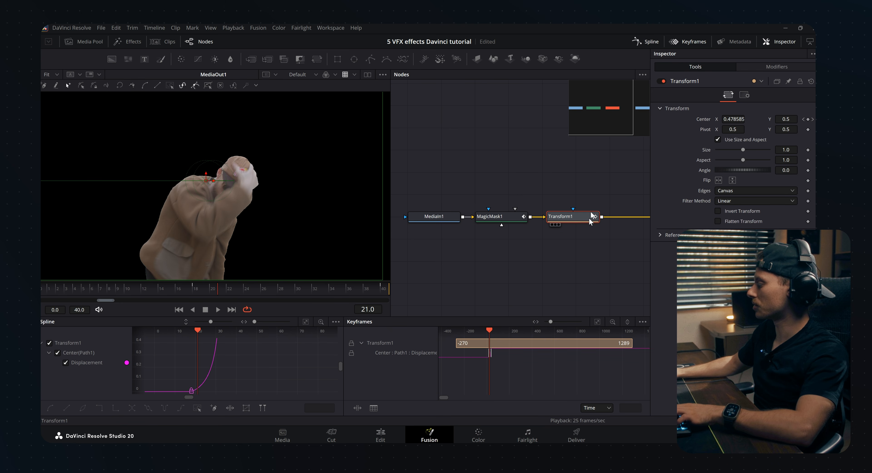
pyautogui.click(743, 98)
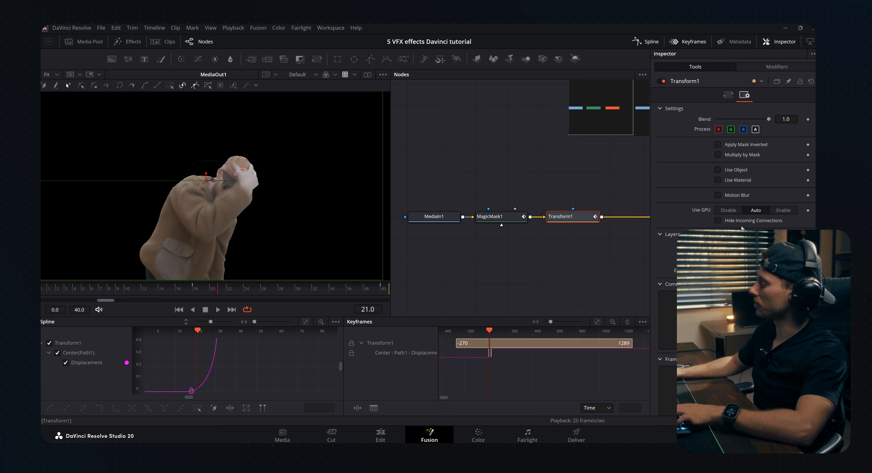
pyautogui.click(717, 195)
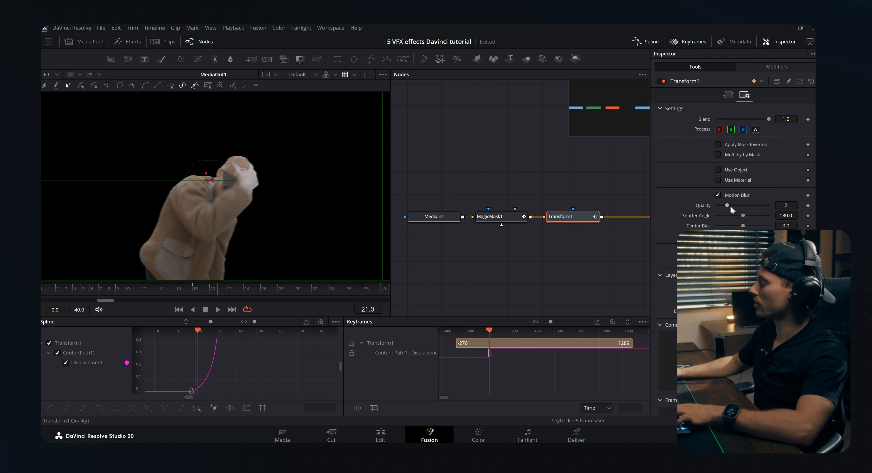
pyautogui.moveTo(729, 205); pyautogui.dragTo(752, 204)
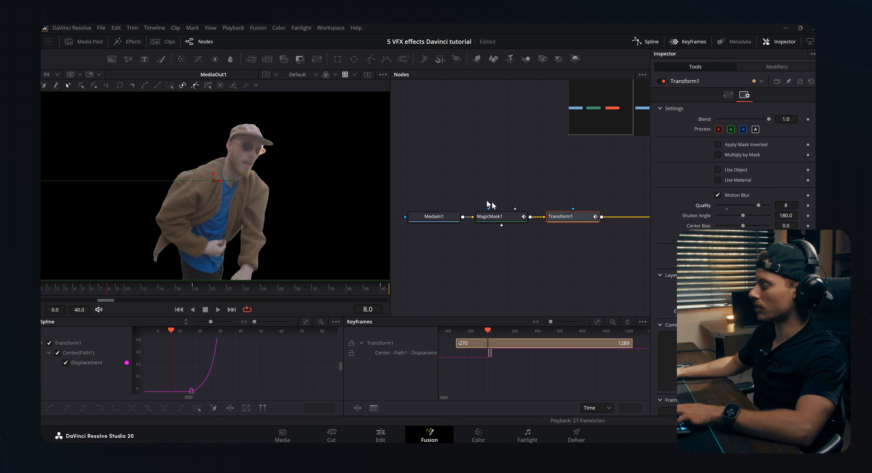
# Step: Refine the MagicMask1 matte with a blur of 1.04 and thresholds of 0.178 low and 0.761 high
pyautogui.click(494, 216)
pyautogui.scroll(1, 264, 142)
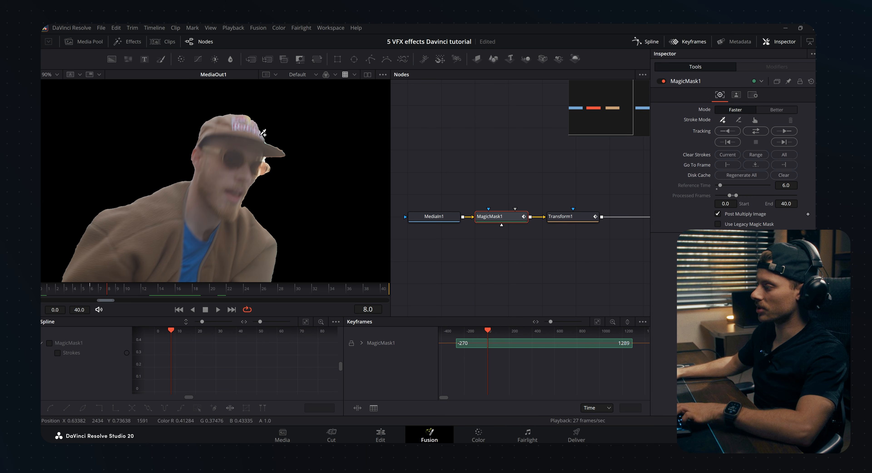
pyautogui.click(736, 96)
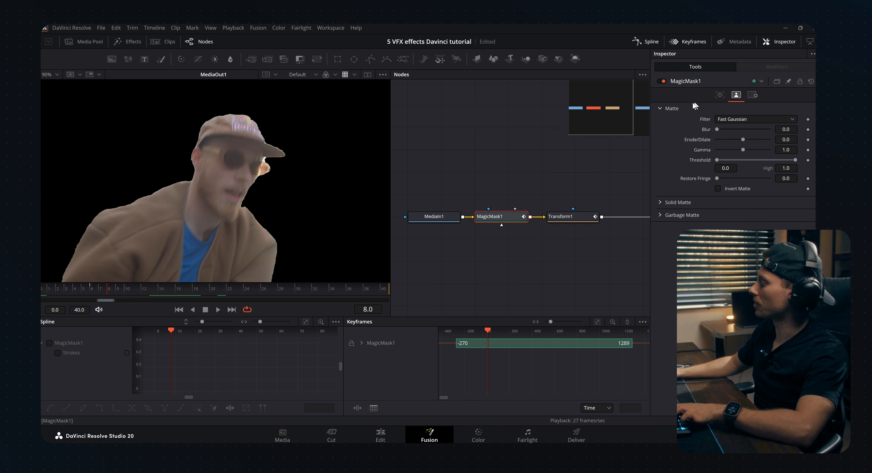
pyautogui.moveTo(783, 130); pyautogui.dragTo(793, 130)
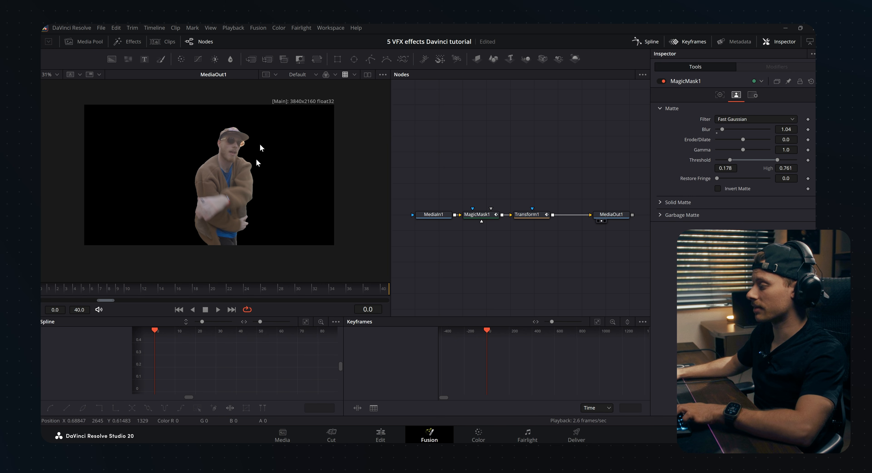
# Step: Set MagicMask1's Blend to 0.0 and keyframe it at frame 2
pyautogui.moveTo(539, 231); pyautogui.dragTo(565, 241)
pyautogui.click(511, 226)
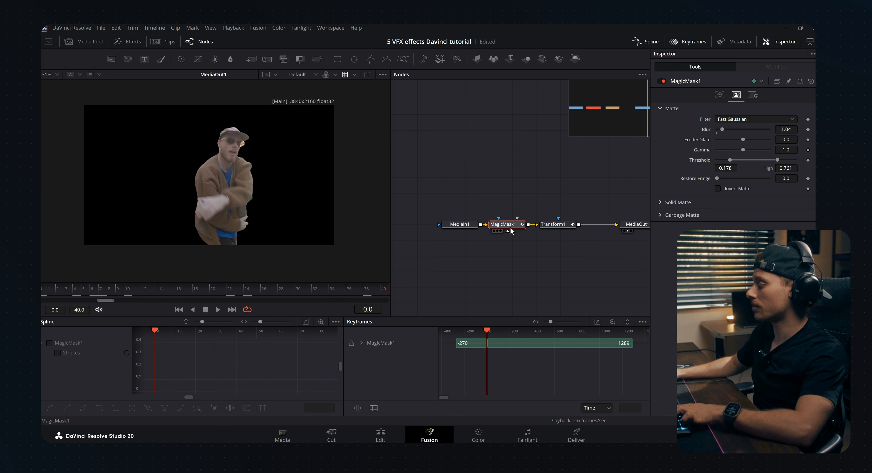
pyautogui.click(752, 94)
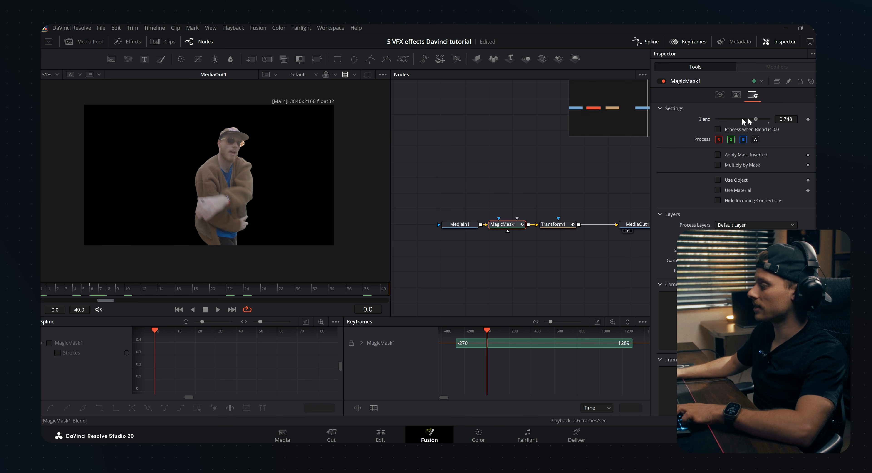
pyautogui.moveTo(768, 119); pyautogui.dragTo(679, 121)
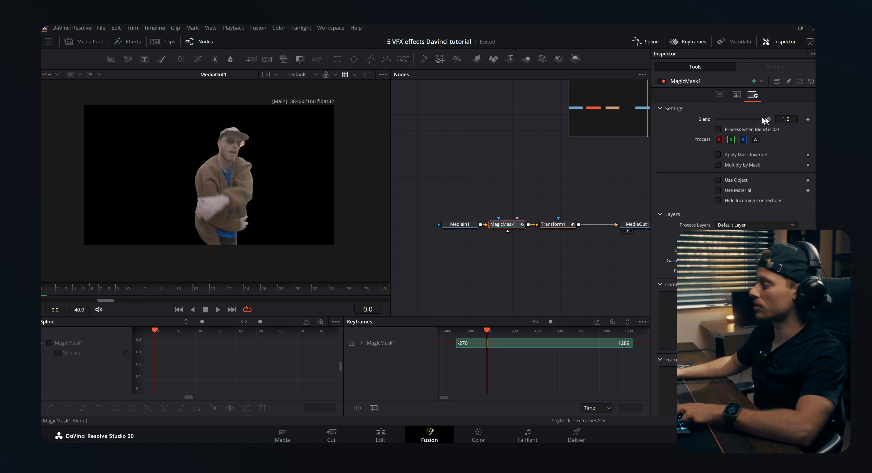
pyautogui.moveTo(768, 119); pyautogui.dragTo(706, 120)
pyautogui.moveTo(53, 291); pyautogui.dragTo(63, 291)
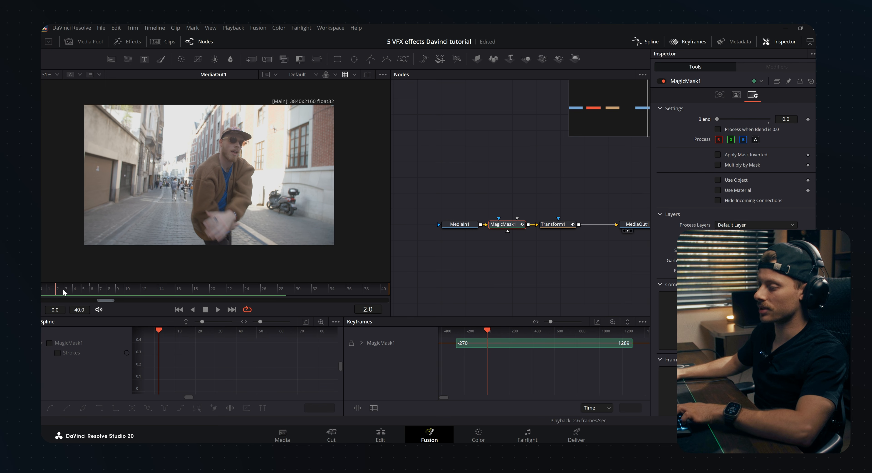
pyautogui.click(808, 119)
# Step: Set a MagicMask1 Blend keyframe of 1.0 at frame 14 and return to the start of the clip
pyautogui.moveTo(58, 289); pyautogui.dragTo(158, 287)
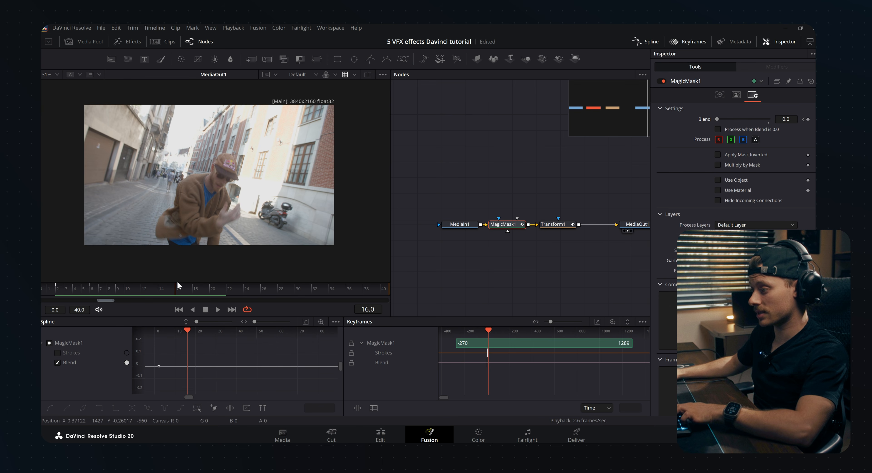
pyautogui.moveTo(717, 119); pyautogui.dragTo(769, 119)
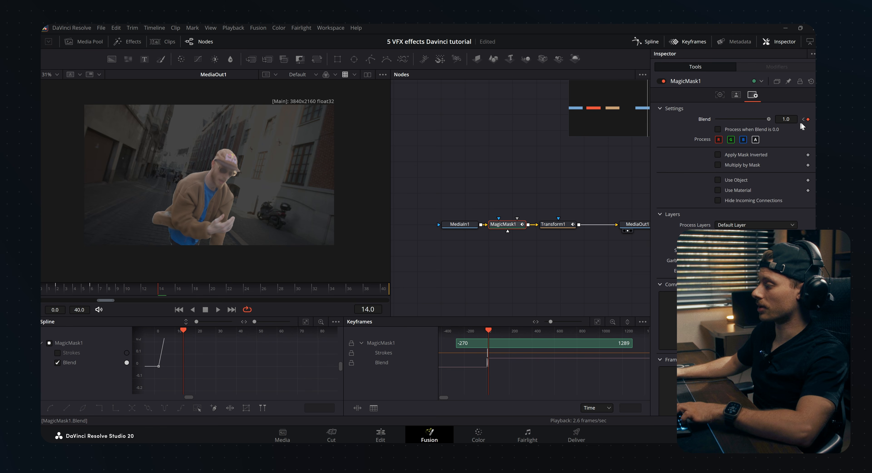
pyautogui.moveTo(516, 373); pyautogui.dragTo(473, 364)
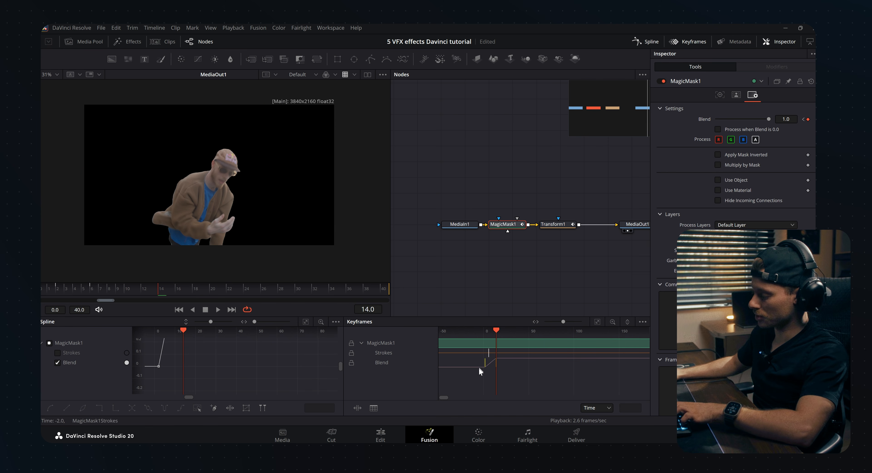
pyautogui.click(42, 290)
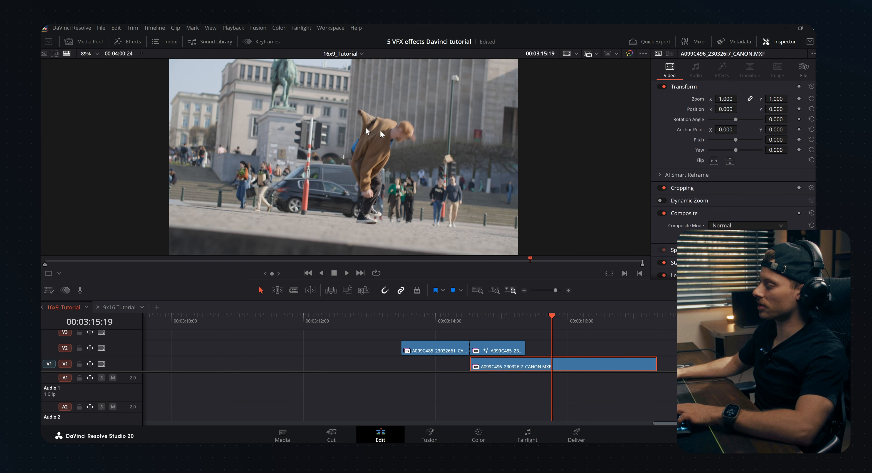
# Step: Open the lower A099C496 clip on V1 in Fusion and add a Transform node after MediaIn1
pyautogui.moveTo(380, 186)
pyautogui.mouseDown()
pyautogui.moveTo(362, 190)
pyautogui.moveTo(364, 181)
pyautogui.mouseUp()
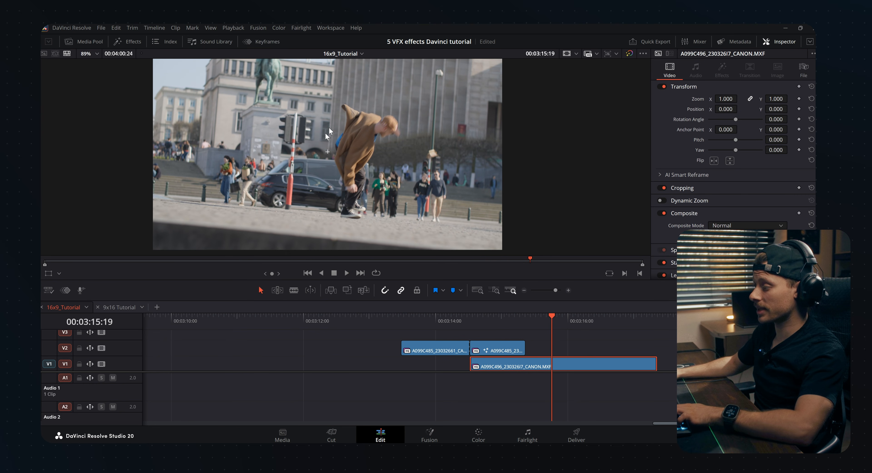
pyautogui.moveTo(490, 320); pyautogui.dragTo(486, 319)
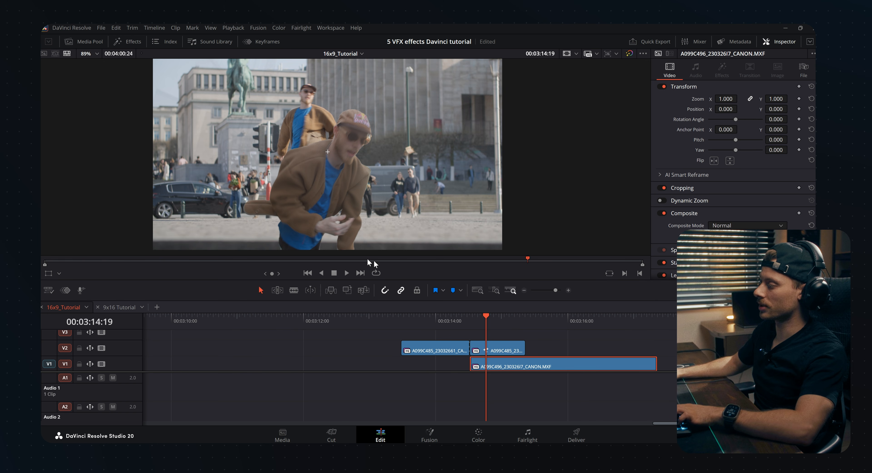
pyautogui.hotkey('shift', '5')
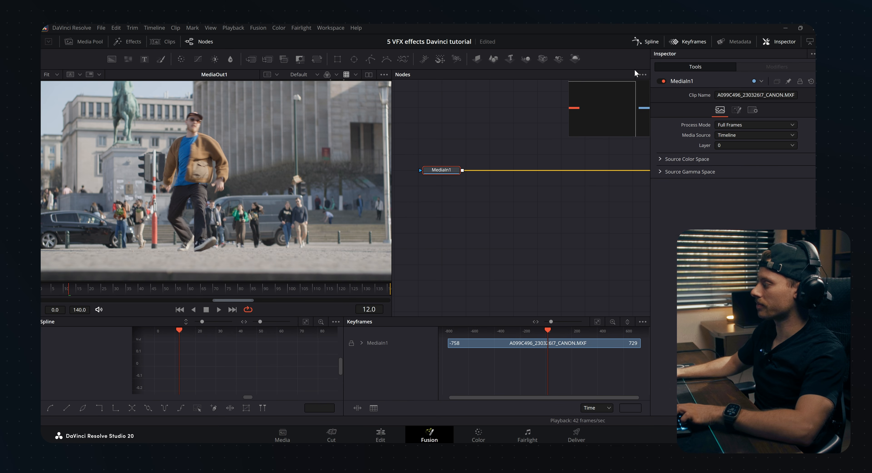
pyautogui.hotkey('shift', 'space')
pyautogui.write('transform')
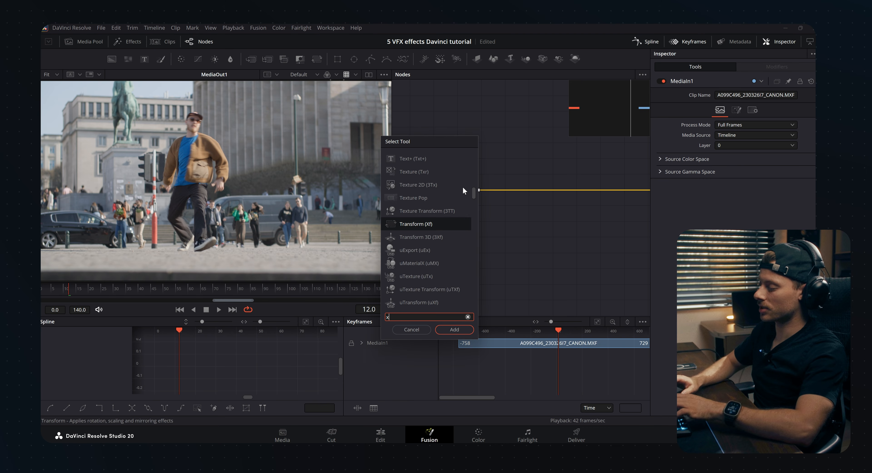
pyautogui.press('Return')
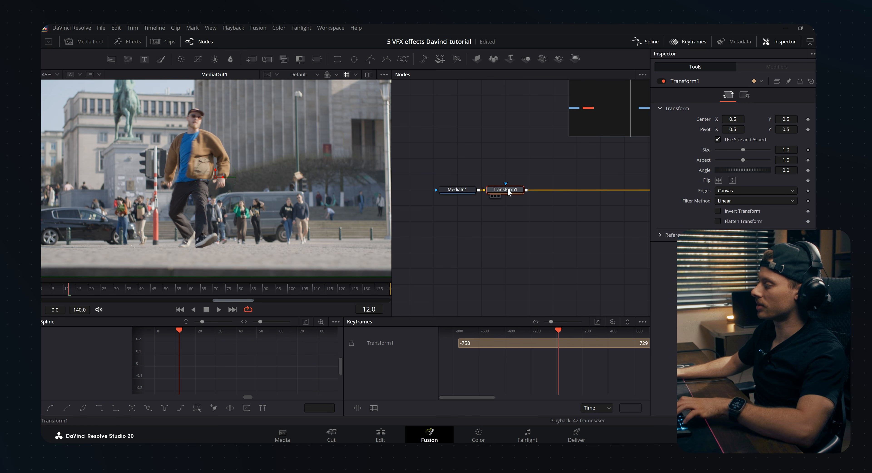
# Step: Keyframe the new Transform node's Size and Center, and set its Edges to Mirror
pyautogui.click(808, 150)
pyautogui.click(808, 119)
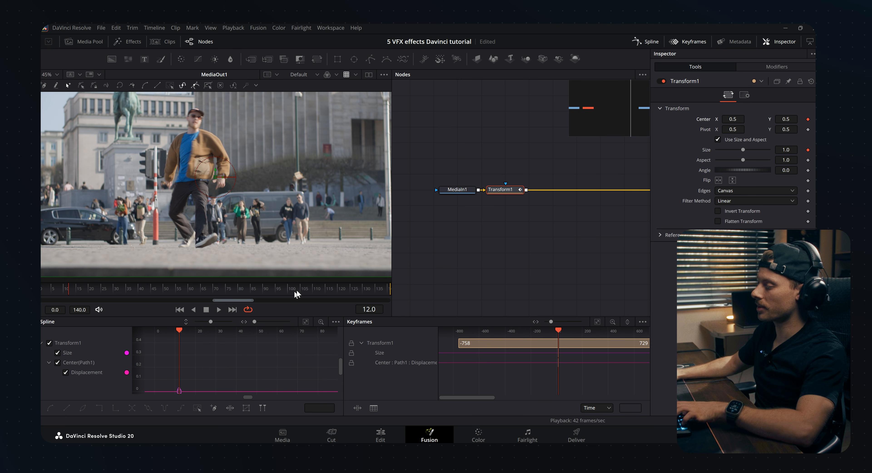
pyautogui.click(718, 191)
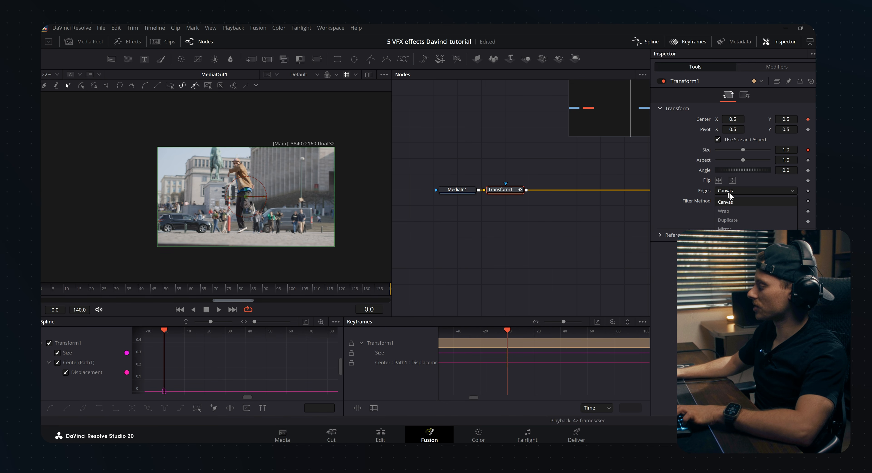
pyautogui.click(726, 229)
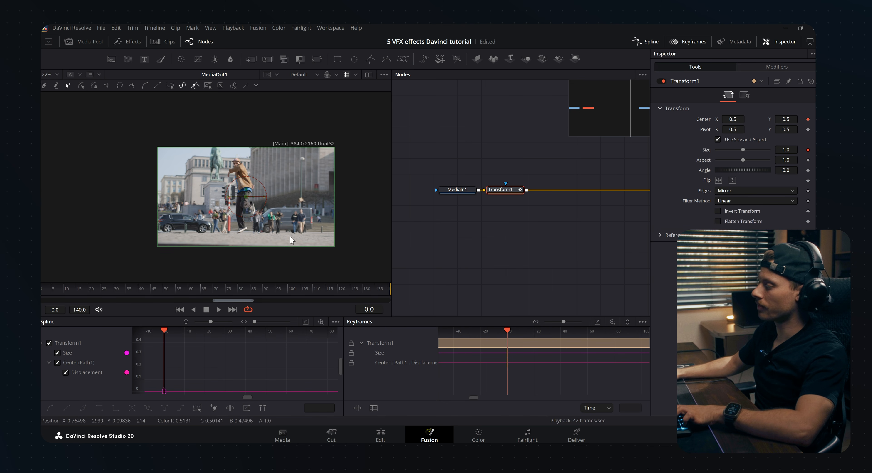
# Step: At frame 0, set the pivot to about 1.004, 0.717, the size to 1.89, and Center X to about -0.151
pyautogui.scroll(2, 251, 198)
pyautogui.moveTo(248, 195); pyautogui.dragTo(202, 196)
pyautogui.scroll(-1, 238, 195)
pyautogui.moveTo(314, 202); pyautogui.dragTo(271, 195)
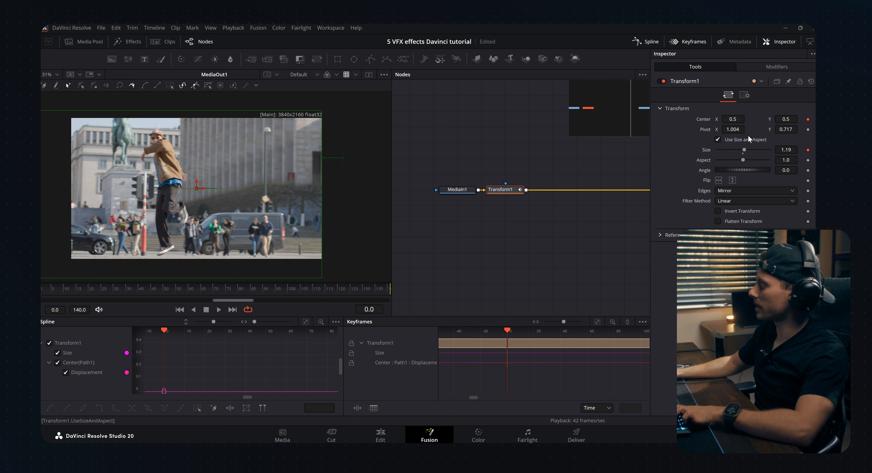
pyautogui.moveTo(745, 150); pyautogui.dragTo(748, 150)
pyautogui.moveTo(204, 192); pyautogui.dragTo(42, 189)
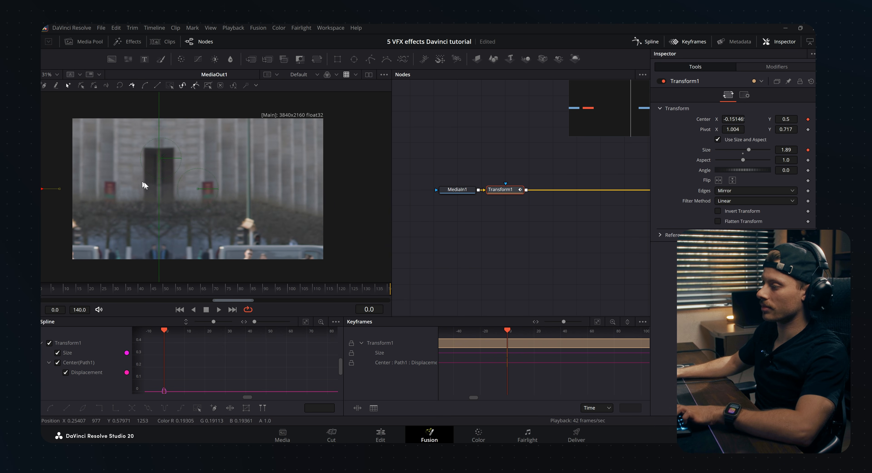
# Step: At frame 0, reposition Transform1's Center to about -0.333, 0.426 and preview the mirrored motion
pyautogui.moveTo(143, 182); pyautogui.dragTo(207, 190)
pyautogui.scroll(-2, 207, 191)
pyautogui.press('space')
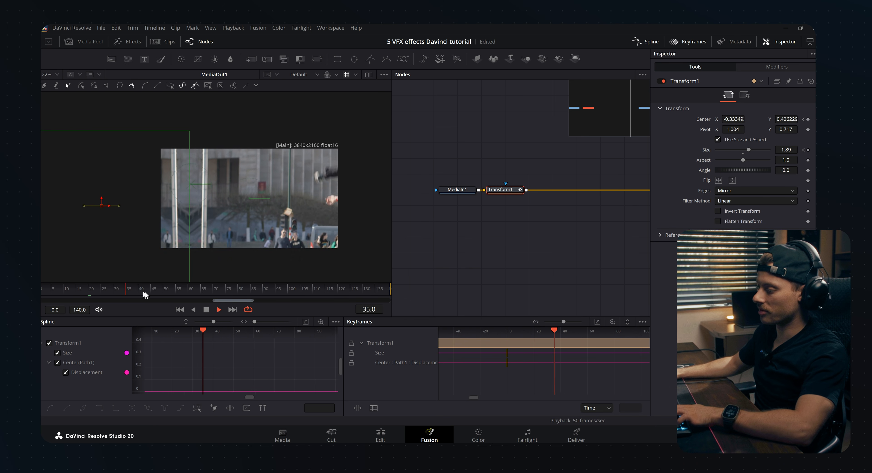
pyautogui.press('space')
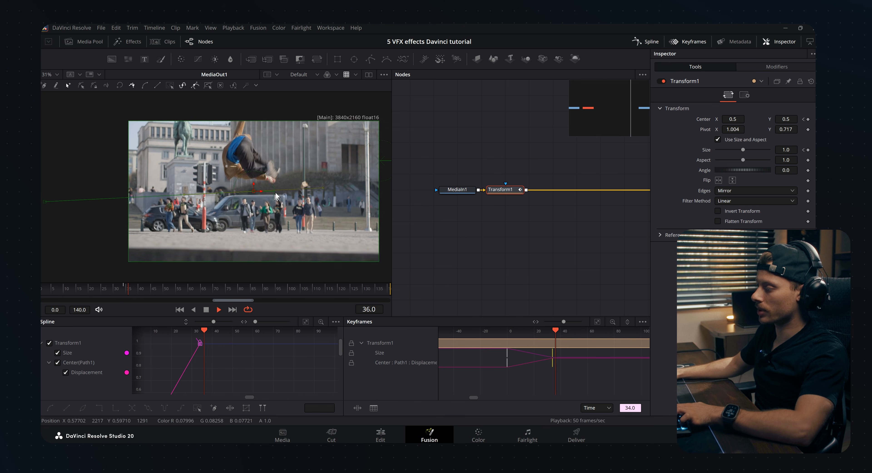
# Step: Move Transform1's ending Size and Center keyframes a few frames past frame 10 and enable Motion Blur on the node
pyautogui.press('space')
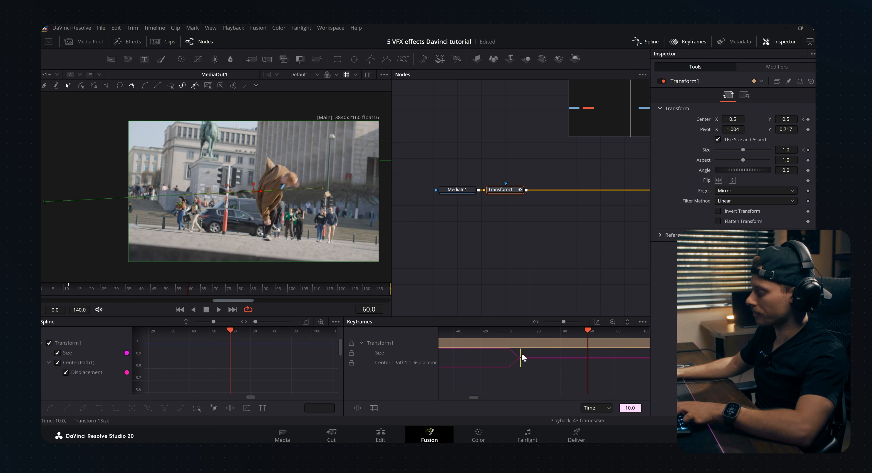
pyautogui.moveTo(521, 356); pyautogui.dragTo(528, 357)
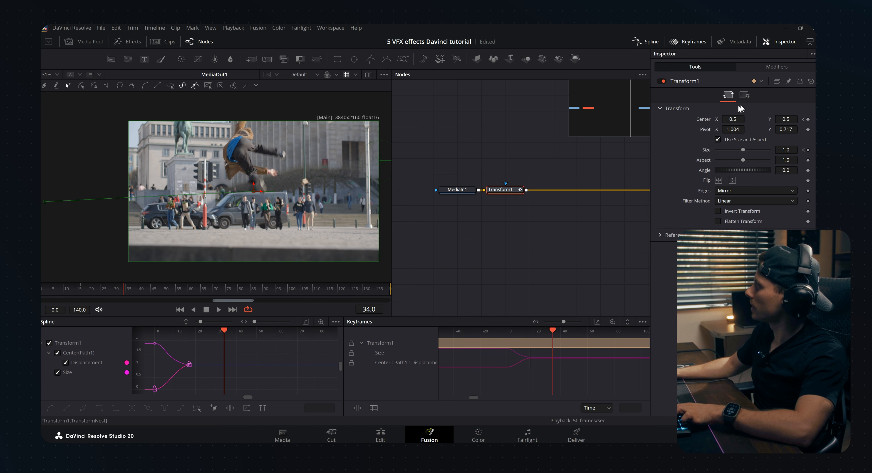
pyautogui.click(744, 94)
pyautogui.click(717, 195)
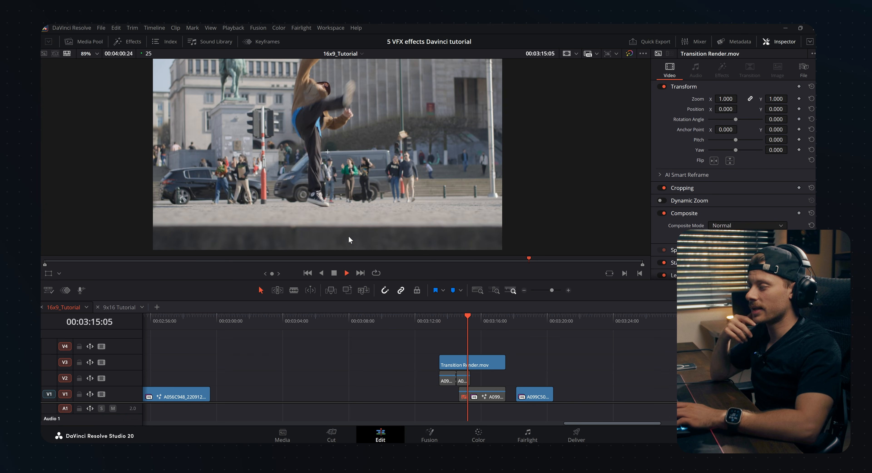
# Step: Play back the transition on the 16x9_Tutorial timeline, and look at the start of the A099C502 clip
pyautogui.press('space')
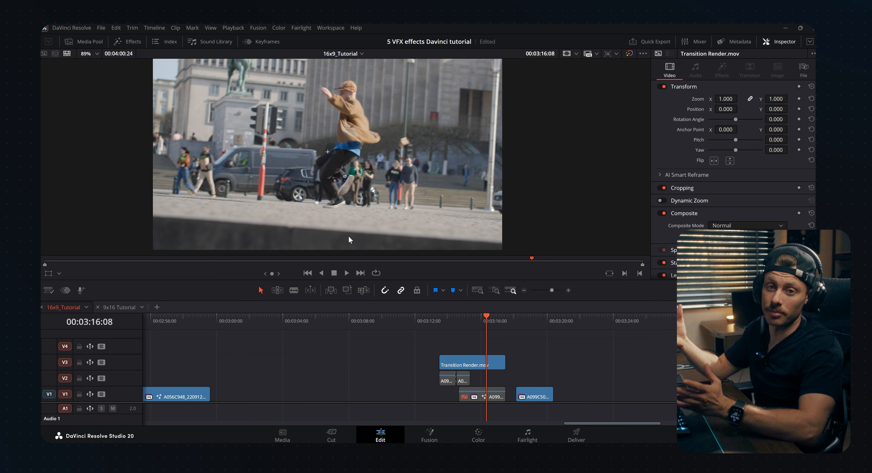
pyautogui.hotkey('ctrl', '=')
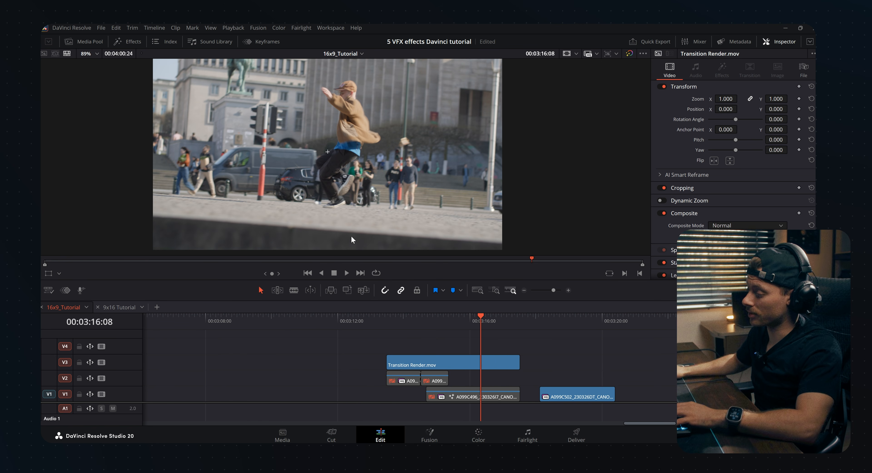
pyautogui.moveTo(547, 324)
pyautogui.mouseDown()
pyautogui.moveTo(558, 320)
pyautogui.moveTo(539, 319)
pyautogui.mouseUp()
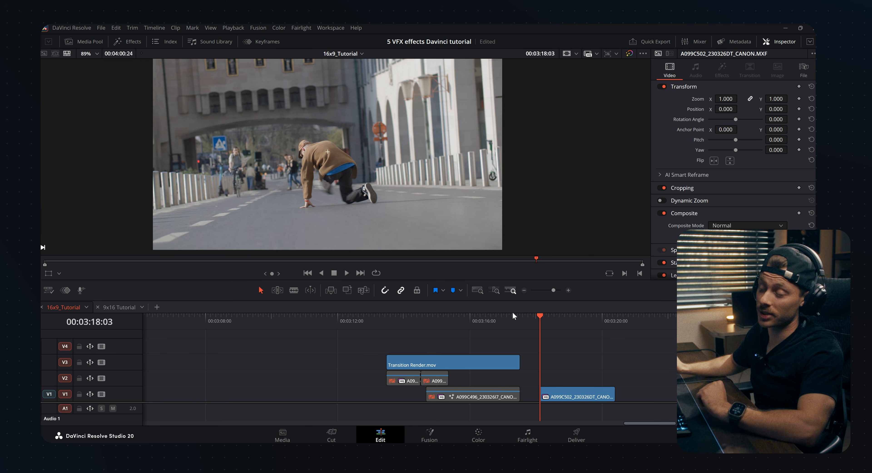
pyautogui.click(399, 322)
pyautogui.press('space')
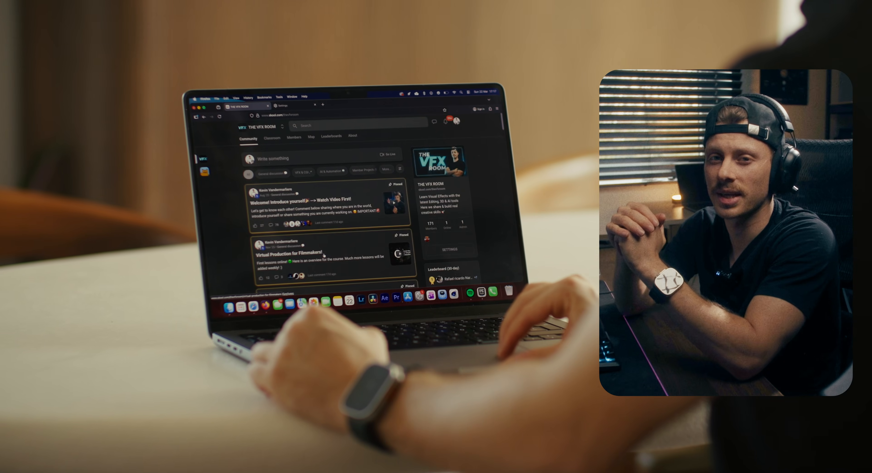
pyautogui.scroll(-5, 324, 254)
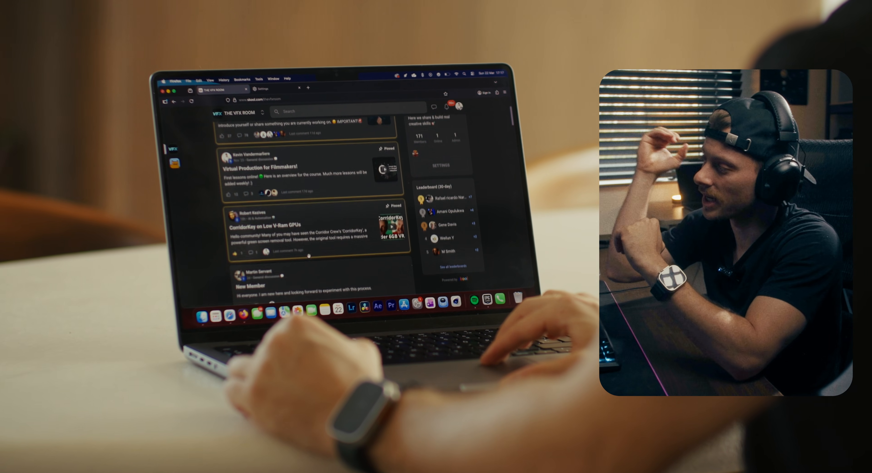
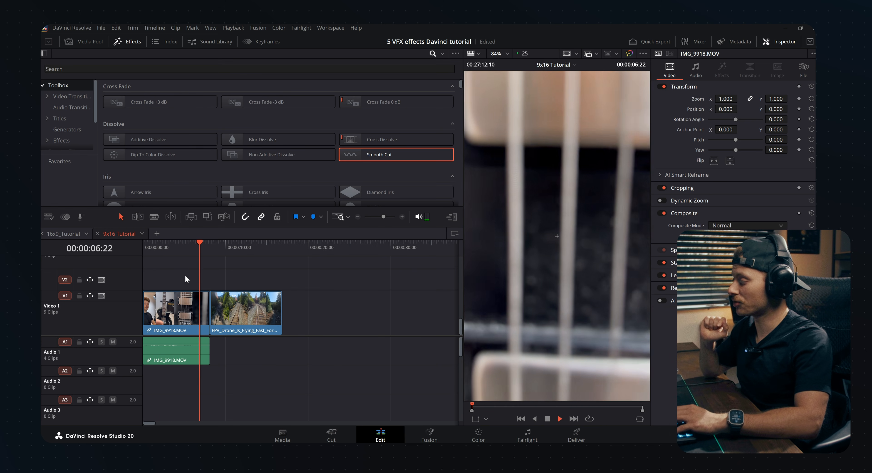
# Step: Split IMG_9918.MOV on the 9x16 Tutorial timeline at 00:00:04:19 and play back its second part
pyautogui.scroll(2, 184, 275)
pyautogui.press('space')
pyautogui.scroll(1, 293, 268)
pyautogui.click(294, 267)
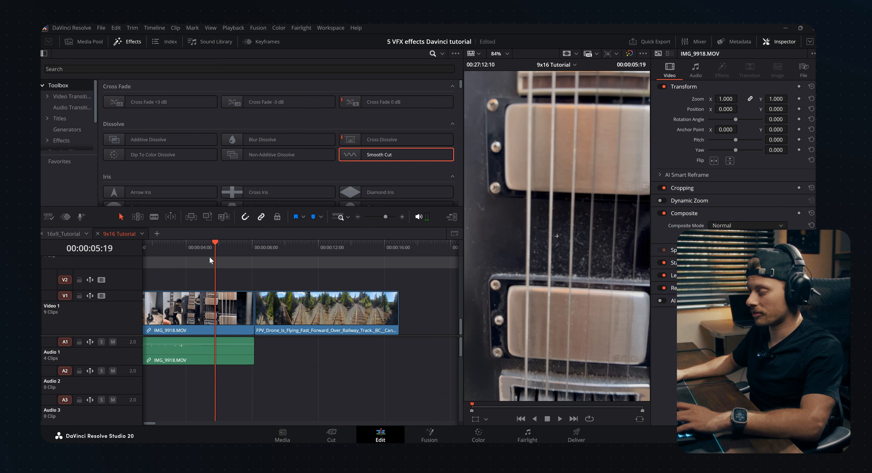
pyautogui.moveTo(209, 249); pyautogui.dragTo(200, 249)
pyautogui.click(214, 311)
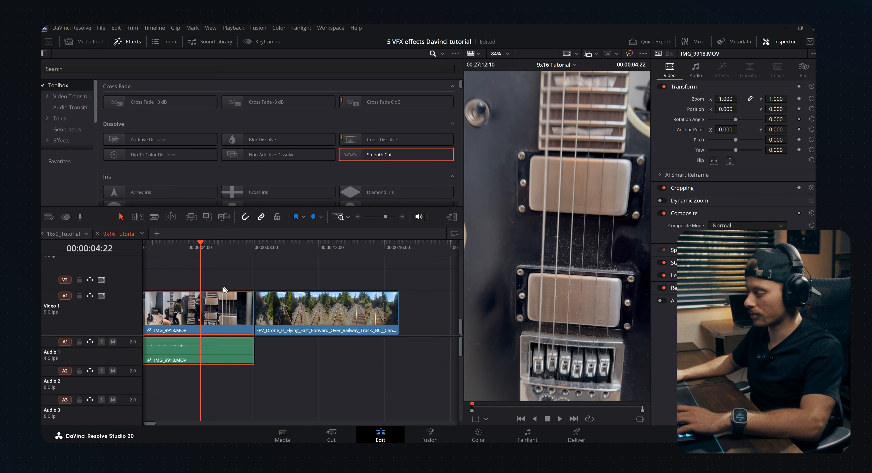
pyautogui.moveTo(200, 250)
pyautogui.mouseDown()
pyautogui.moveTo(190, 250)
pyautogui.moveTo(199, 253)
pyautogui.mouseUp()
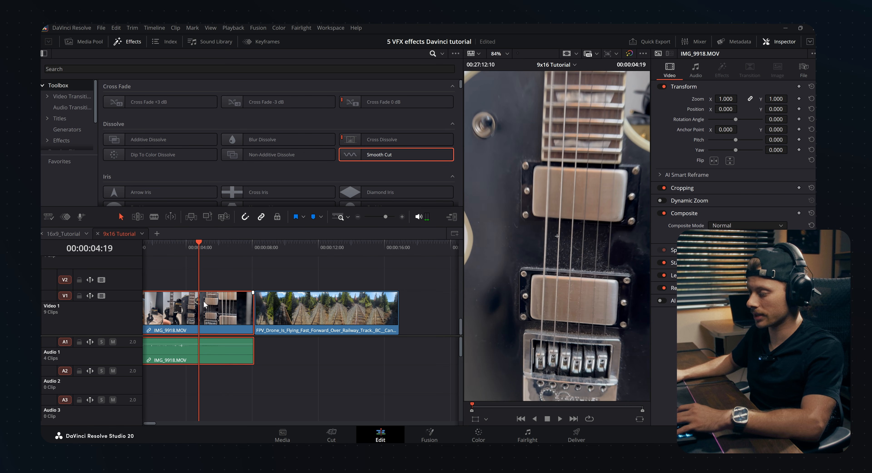
pyautogui.hotkey('ctrl', 'b')
pyautogui.press('space')
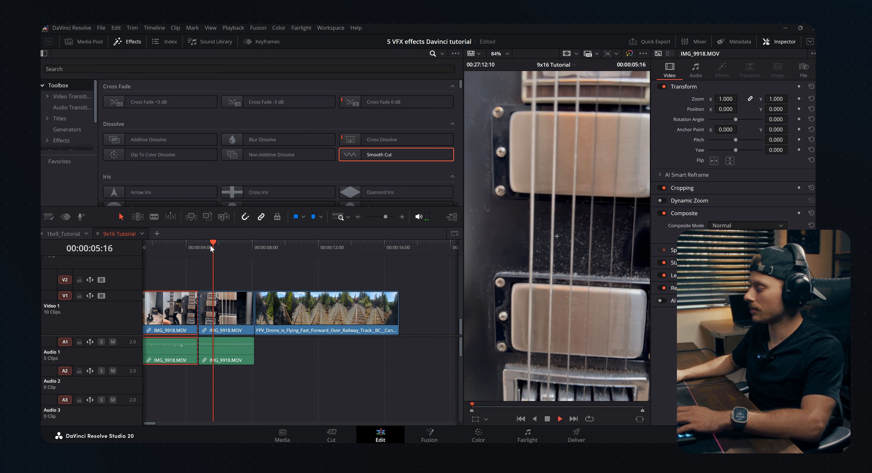
pyautogui.press('space')
pyautogui.scroll(-3, 247, 301)
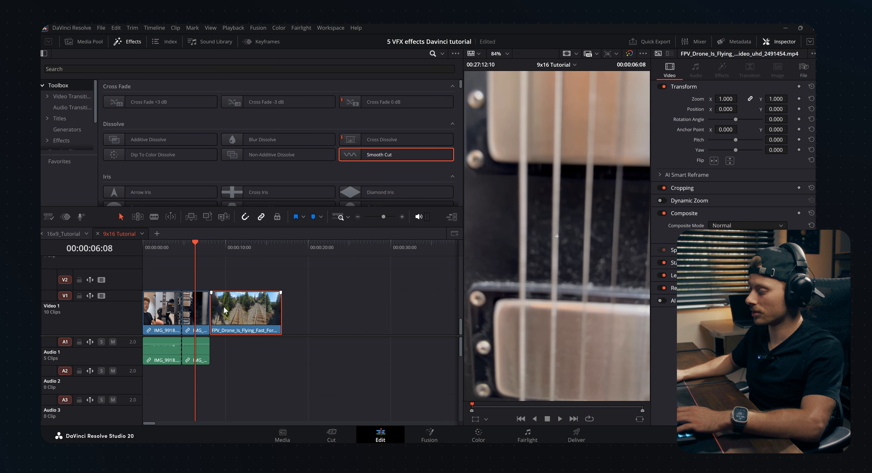
# Step: Open the second IMG_9918.MOV segment in Fusion and add a Planar Tracker node after MediaIn1
pyautogui.hotkey('shift', '5')
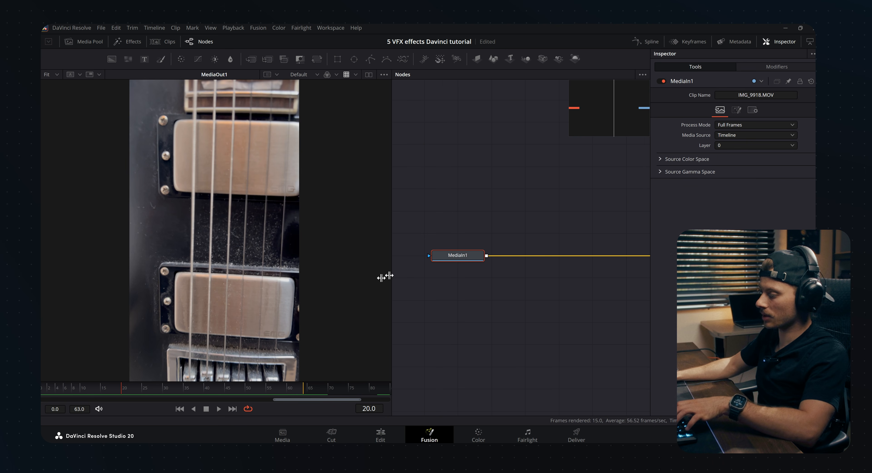
pyautogui.hotkey('shift', 'space')
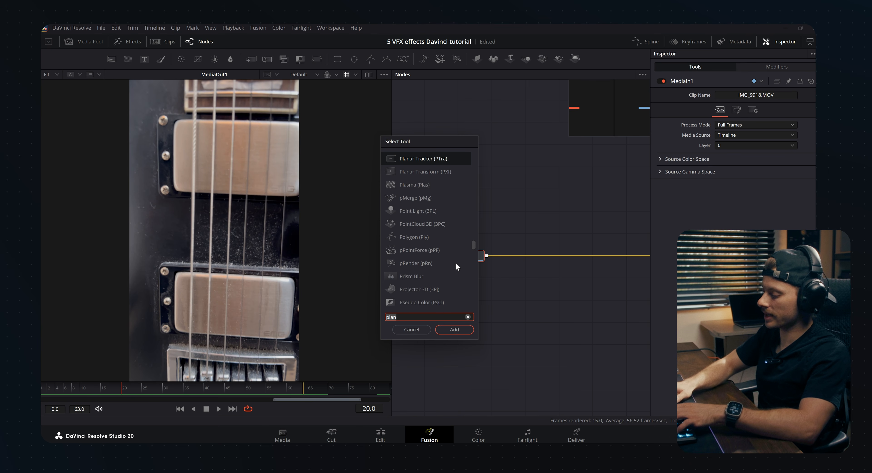
pyautogui.write('plane')
pyautogui.press('BackSpace')
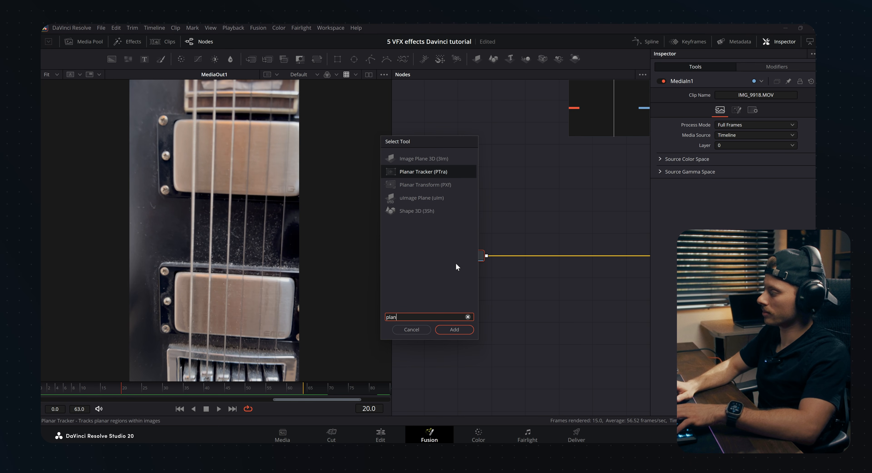
pyautogui.press('Return')
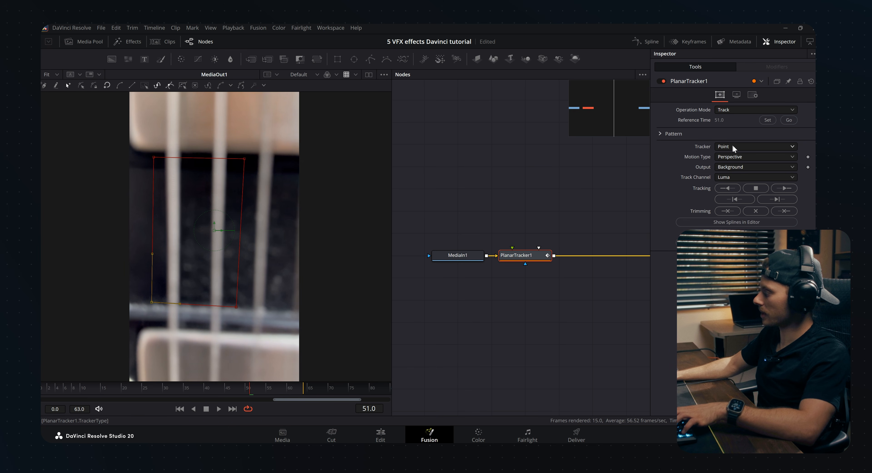
# Step: Set PlanarTracker1 to Hybrid Point/Area with Translation, Rotation, Scale motion, and track the pattern forward and backward from frame 51
pyautogui.click(740, 166)
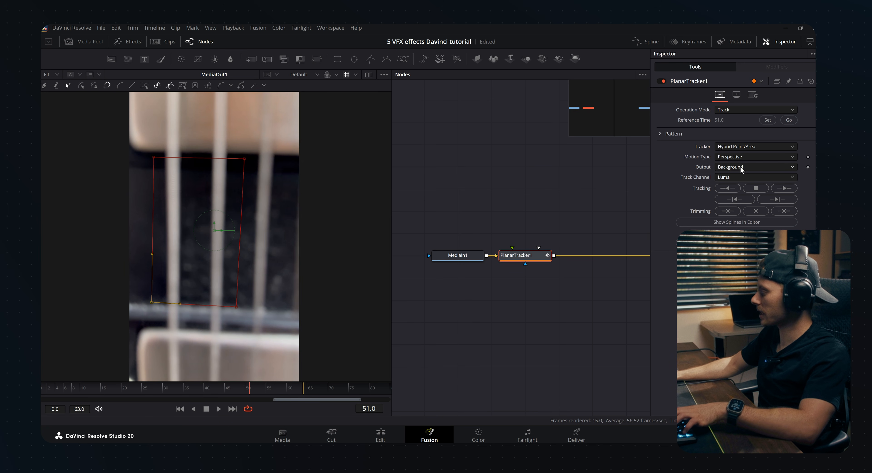
pyautogui.click(744, 157)
pyautogui.click(754, 186)
pyautogui.click(790, 191)
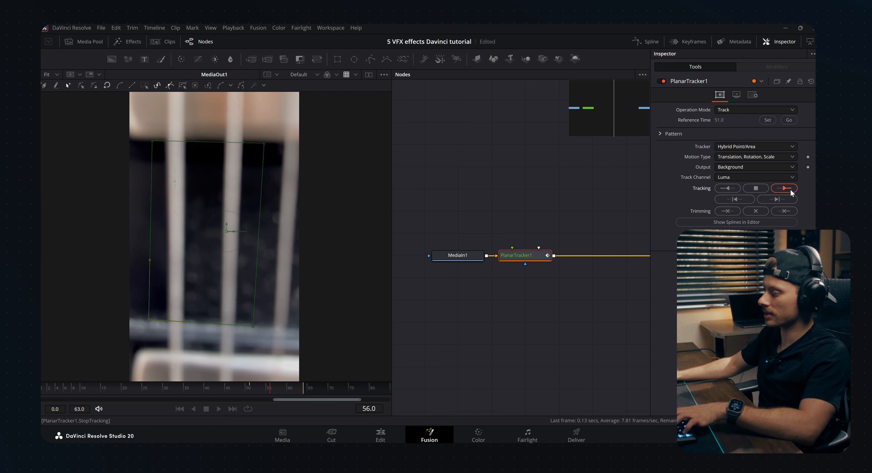
pyautogui.click(726, 188)
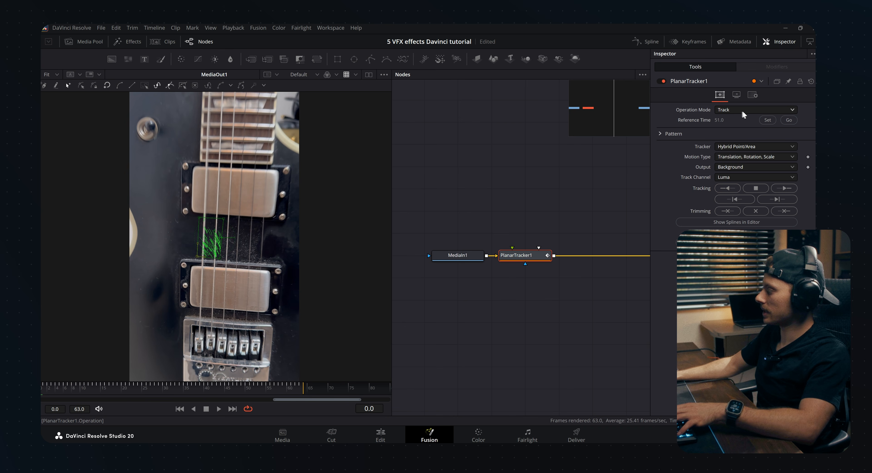
# Step: Switch PlanarTracker1 to Stabilize mode, exclude Scale from the smoothed parameters, and compute the stabilization
pyautogui.click(730, 109)
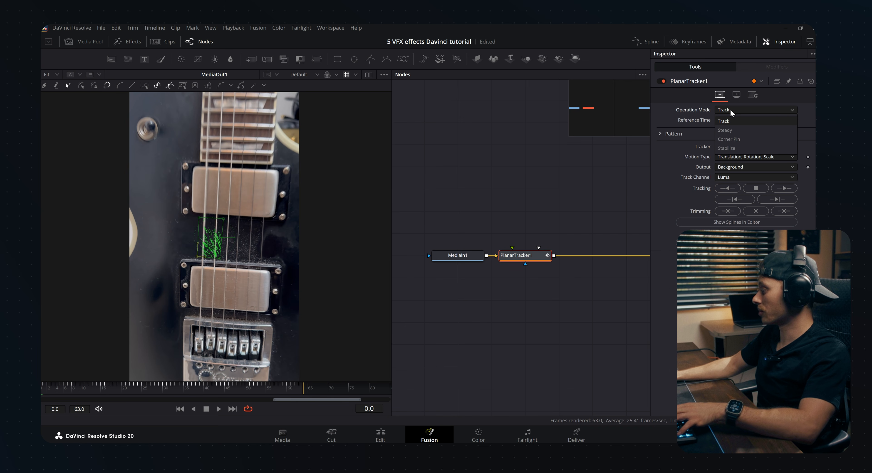
pyautogui.click(736, 148)
pyautogui.press('space')
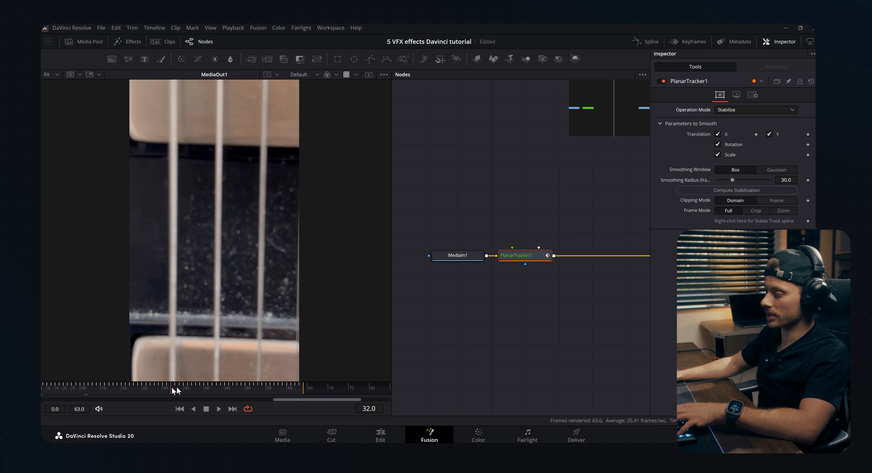
pyautogui.click(729, 191)
pyautogui.click(501, 258)
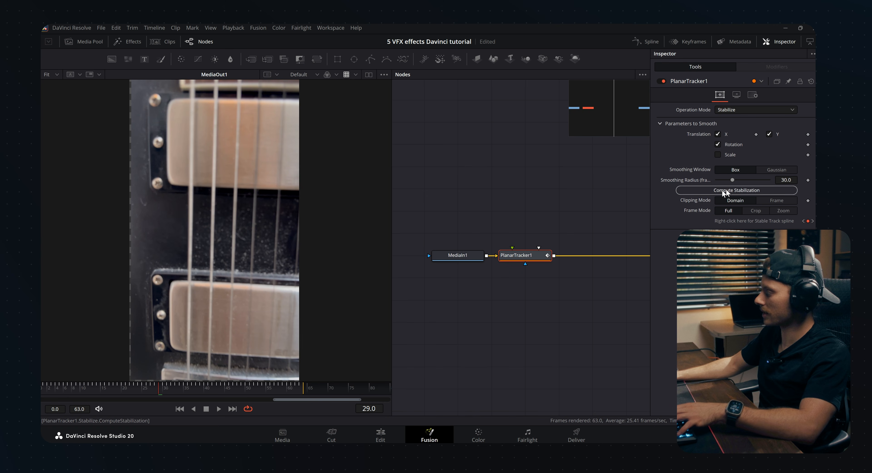
pyautogui.click(737, 191)
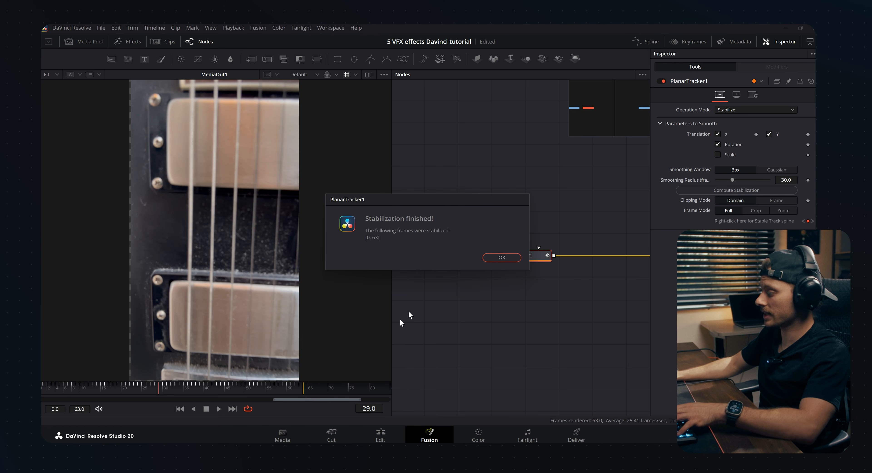
pyautogui.click(506, 261)
# Step: Set PlanarTracker1's Frame Mode to Zoom, run Auto Zoom, and reduce the scale to 1.13
pyautogui.click(782, 210)
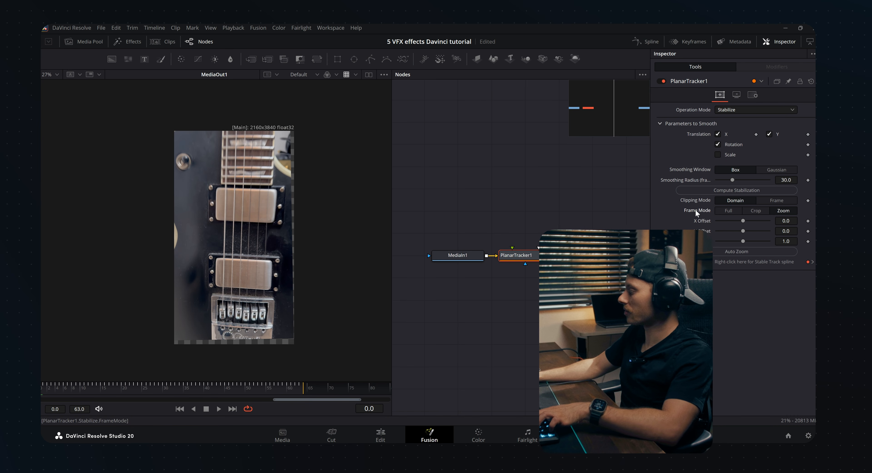
pyautogui.click(736, 252)
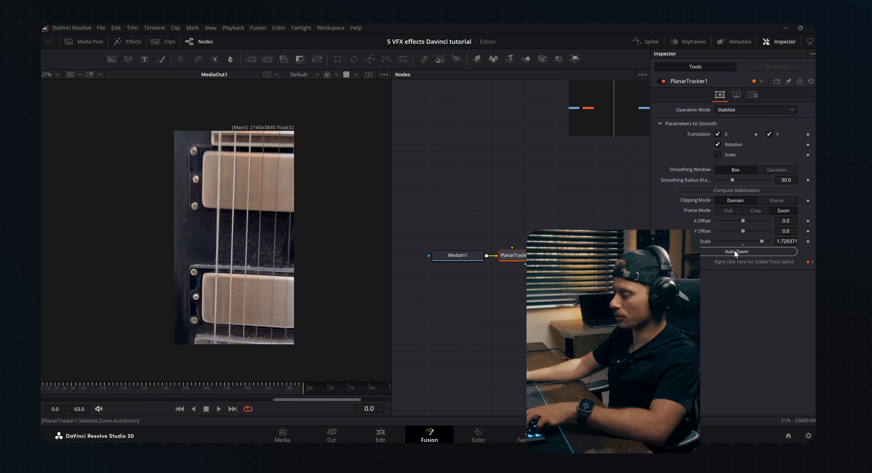
pyautogui.moveTo(761, 241); pyautogui.dragTo(746, 244)
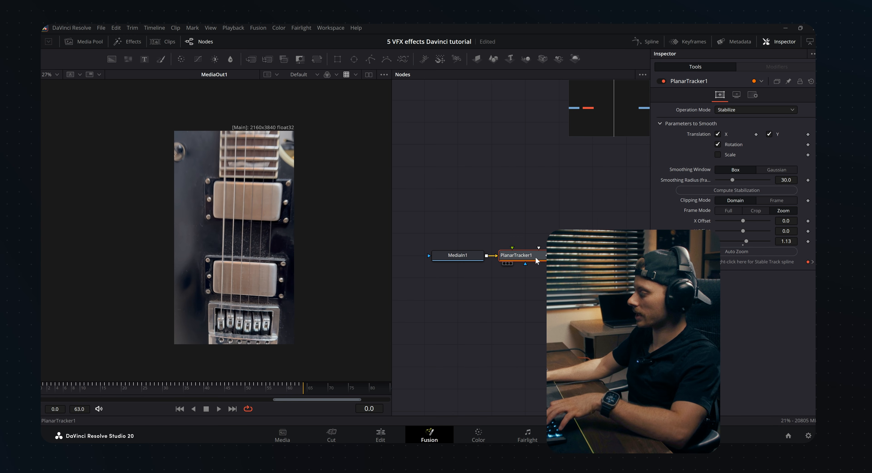
# Step: Add a Transform node after PlanarTracker1
pyautogui.hotkey('shift', 'space')
pyautogui.write('xf')
pyautogui.press('Return')
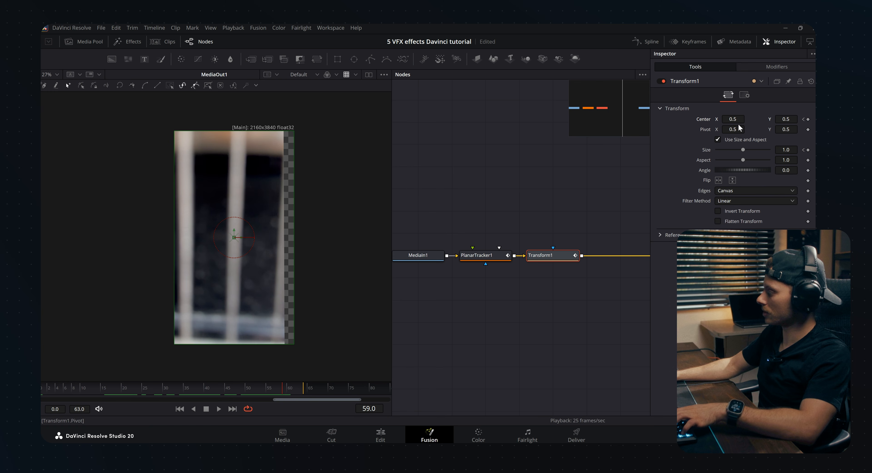
# Step: At frame 59, set Transform1's Size to 1.134 and shift Center X to cover the empty edge of the frame
pyautogui.moveTo(730, 118); pyautogui.dragTo(746, 119)
pyautogui.moveTo(785, 150); pyautogui.dragTo(790, 149)
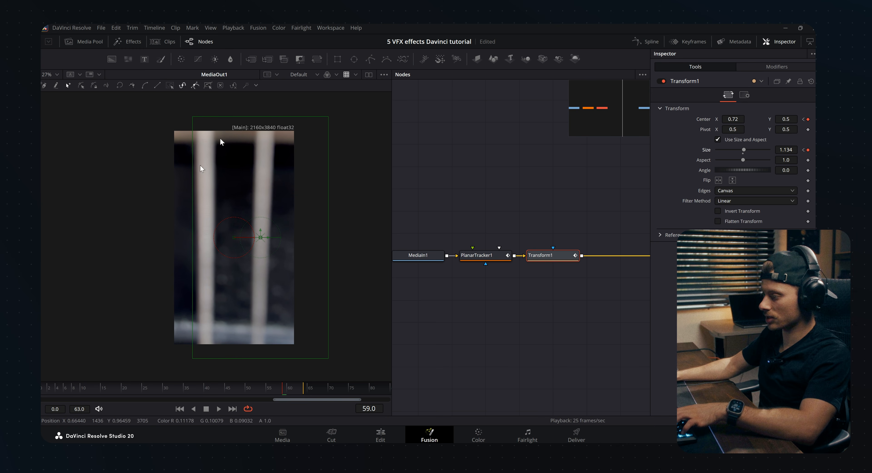
pyautogui.moveTo(726, 120); pyautogui.dragTo(728, 120)
# Step: Move Transform1's starting Size and Center keyframes to about frame 26 and smooth the node's keyframes
pyautogui.moveTo(281, 389); pyautogui.dragTo(185, 388)
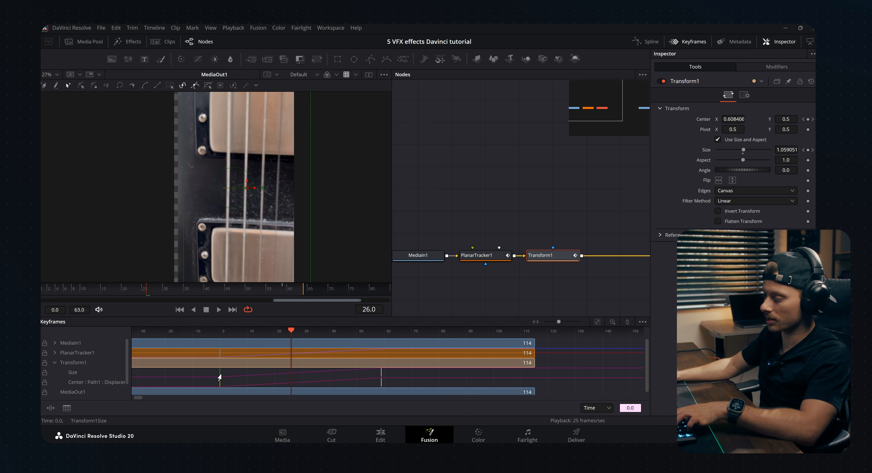
pyautogui.moveTo(219, 377); pyautogui.dragTo(293, 377)
pyautogui.moveTo(238, 334); pyautogui.dragTo(392, 383)
pyautogui.hotkey('shift', 's')
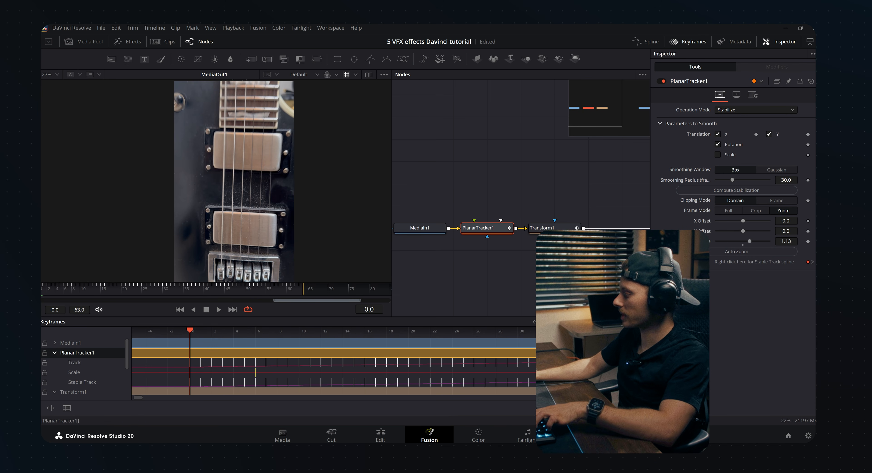
# Step: At frame 0, set PlanarTracker1's stabilization scale to 1
pyautogui.click(783, 241)
pyautogui.write('1')
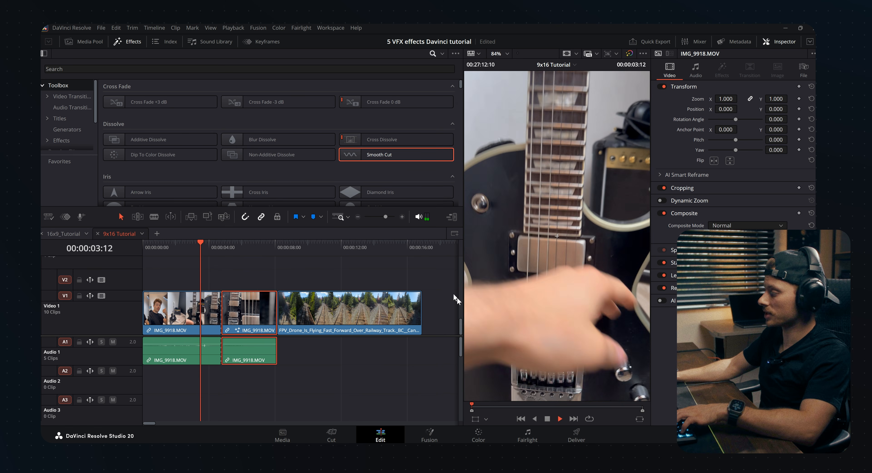
# Step: Apply a Smooth Cut transition to the edit point between the two IMG_9918 clips on Video 1
pyautogui.press('space')
pyautogui.moveTo(233, 251); pyautogui.dragTo(223, 254)
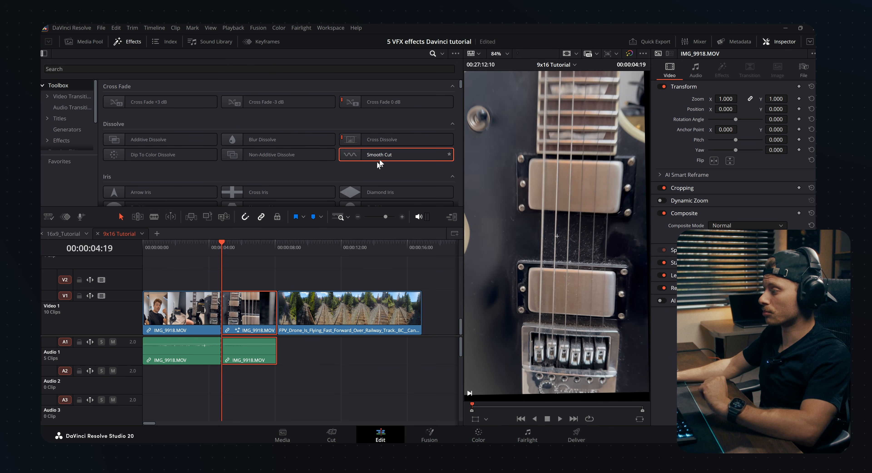
pyautogui.moveTo(360, 154); pyautogui.dragTo(225, 318)
pyautogui.click(214, 250)
pyautogui.scroll(3, 217, 257)
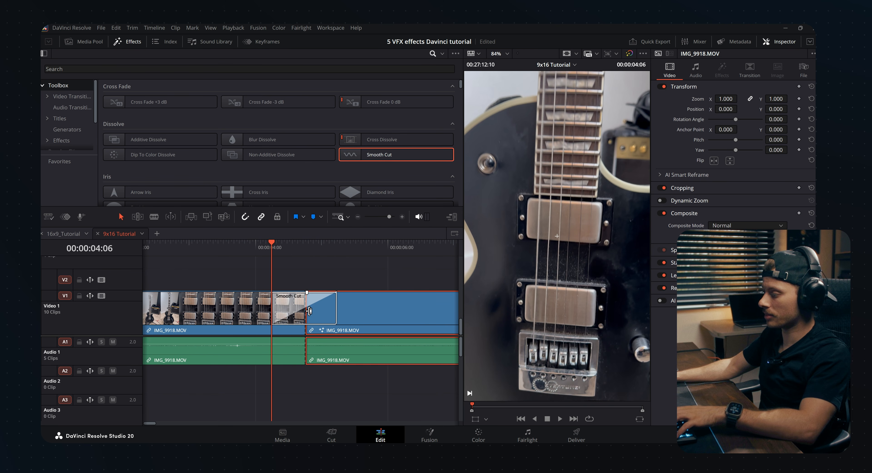
# Step: Play back the cut between the two IMG_9918 clips several times to check the Smooth Cut and guitar reframing
pyautogui.scroll(-2, 301, 311)
pyautogui.click(269, 252)
pyautogui.press('space')
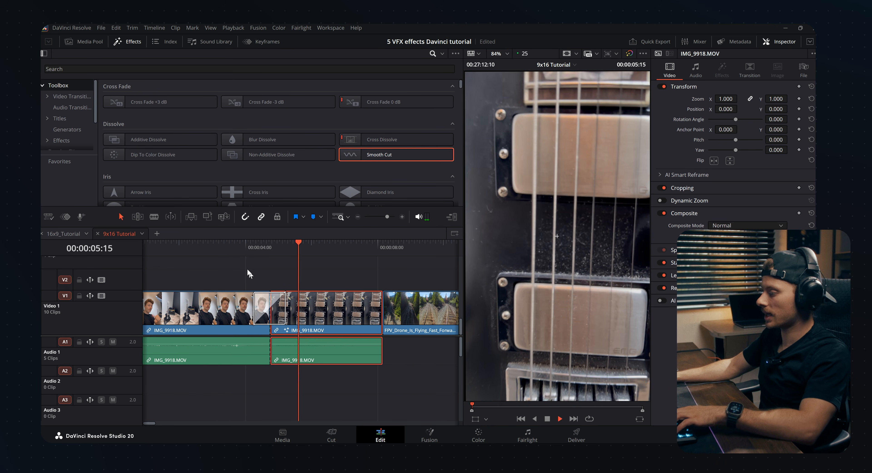
pyautogui.click(241, 250)
pyautogui.press('space')
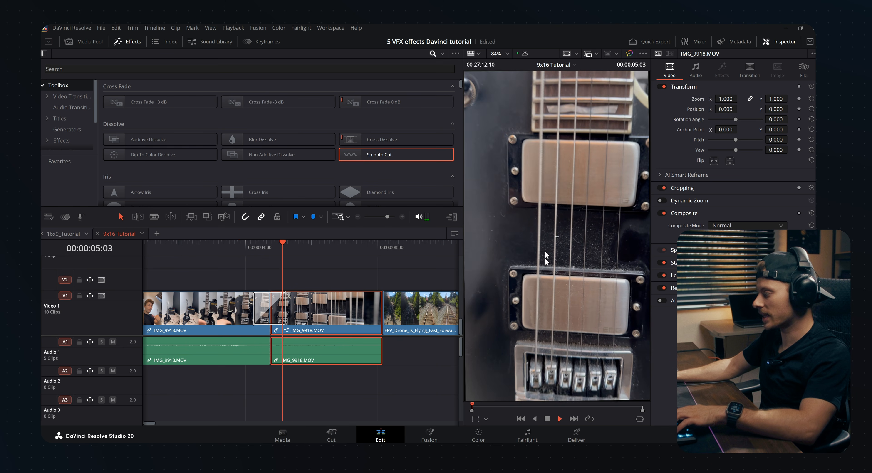
pyautogui.press('space')
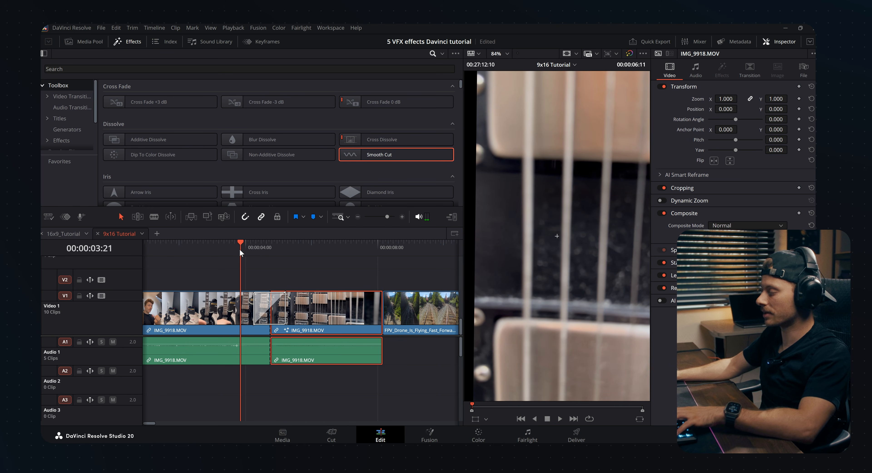
pyautogui.press('space')
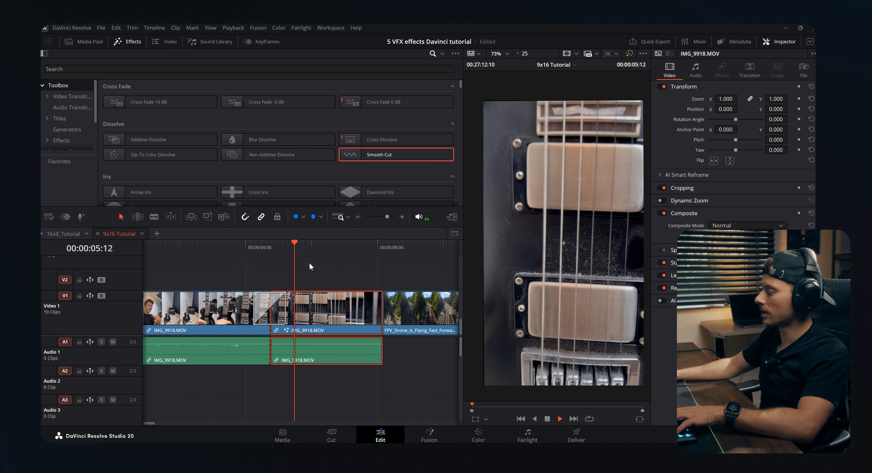
pyautogui.press('space')
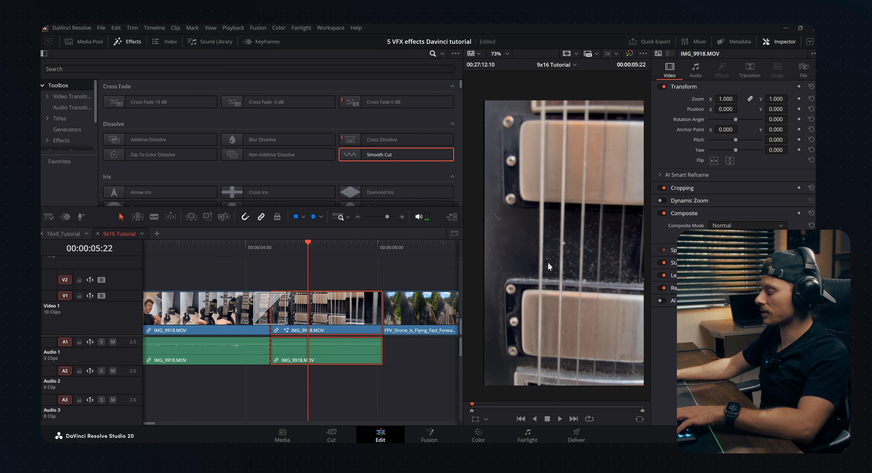
pyautogui.press('space')
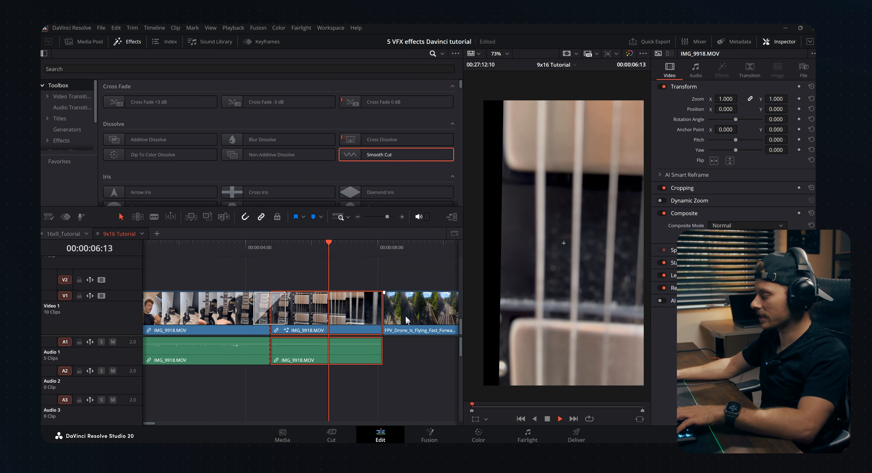
pyautogui.press('space')
pyautogui.click(306, 250)
pyautogui.press('space')
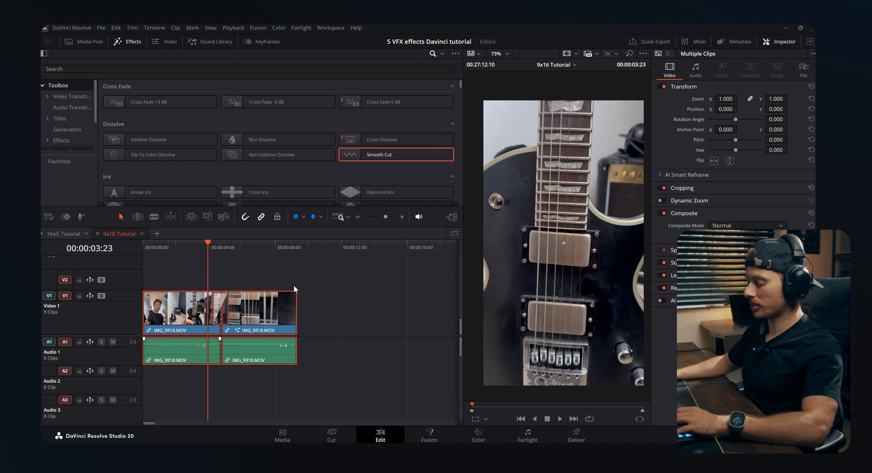
# Step: Combine the two IMG_9918 clips into a compound clip named Guitar
pyautogui.hotkey('alt', 'g')
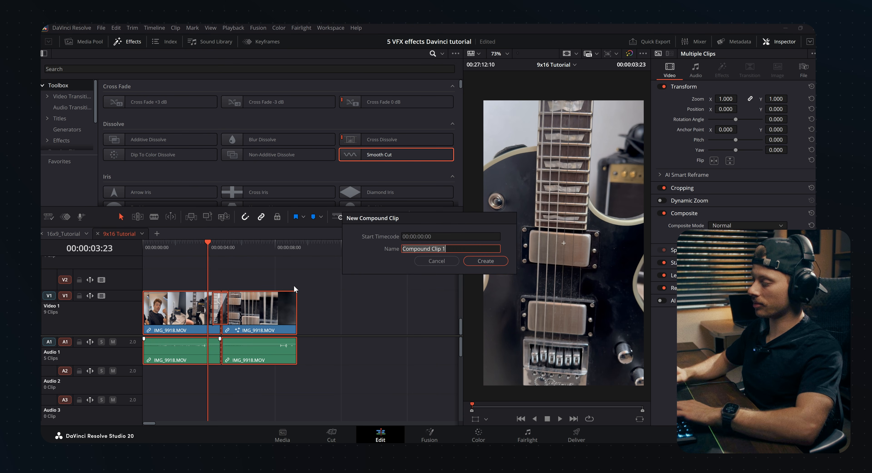
pyautogui.write('Zoom')
pyautogui.press('Return')
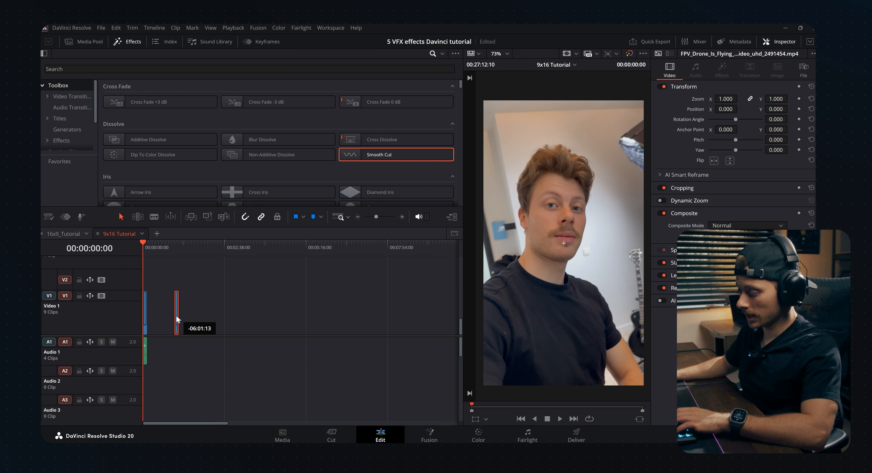
# Step: Bring the railway drone clip back from far down the timeline onto V2, overlapping the end of Guitar from 00:00:06:11
pyautogui.moveTo(176, 317); pyautogui.dragTo(166, 317)
pyautogui.scroll(4, 181, 316)
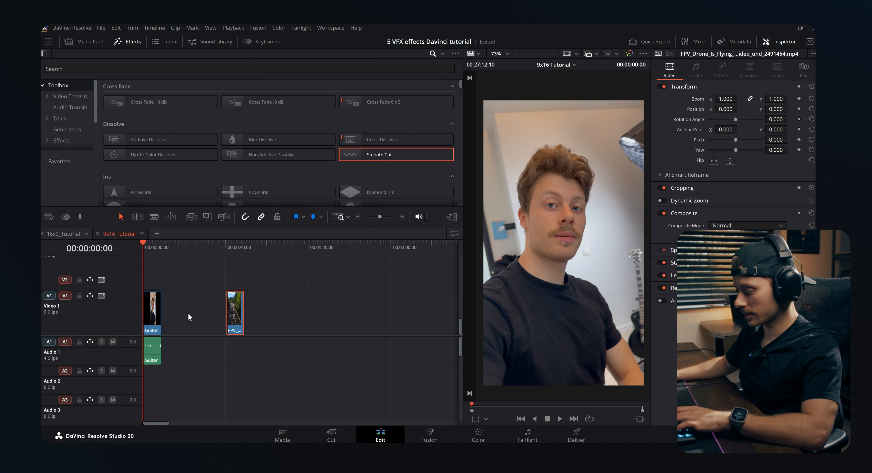
pyautogui.scroll(-1, 377, 317)
pyautogui.moveTo(316, 313); pyautogui.dragTo(204, 309)
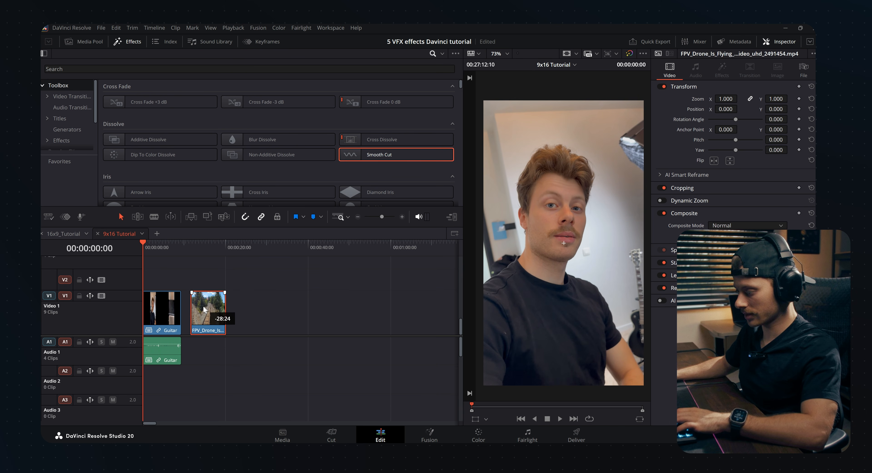
pyautogui.moveTo(287, 289); pyautogui.dragTo(295, 289)
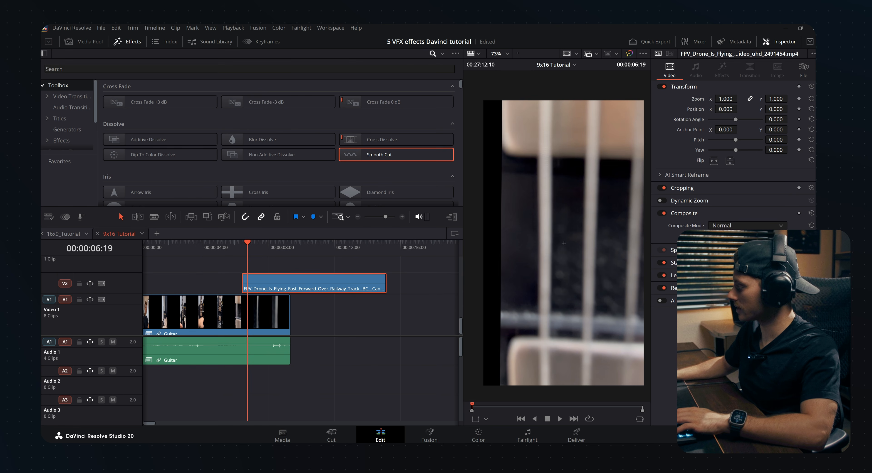
# Step: Lower the drone clip's opacity to about 50% and start it at 00:00:06:03 above the Guitar clip
pyautogui.moveTo(762, 236); pyautogui.dragTo(736, 235)
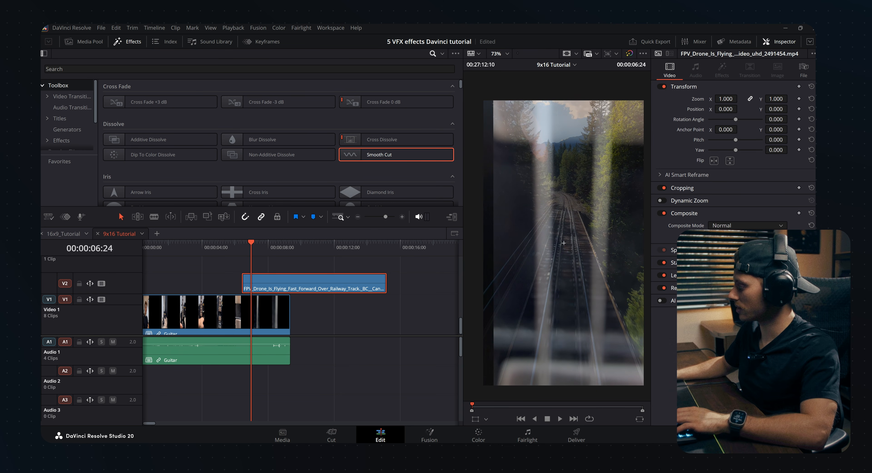
pyautogui.press('Up')
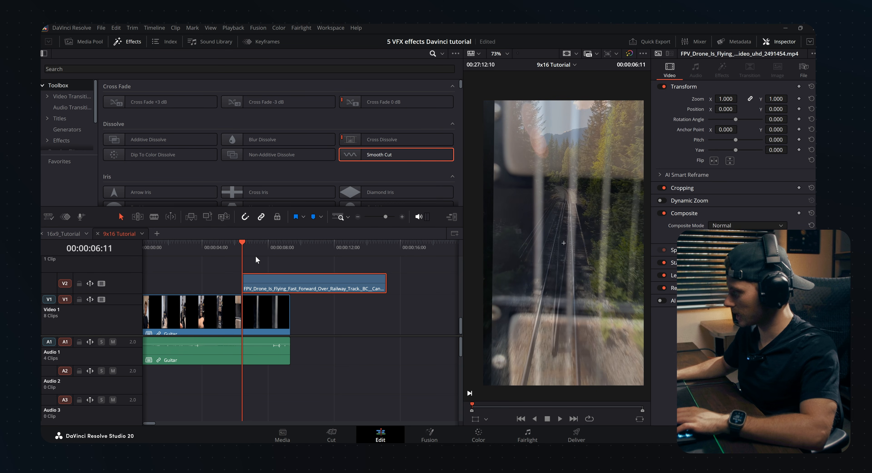
pyautogui.press('space')
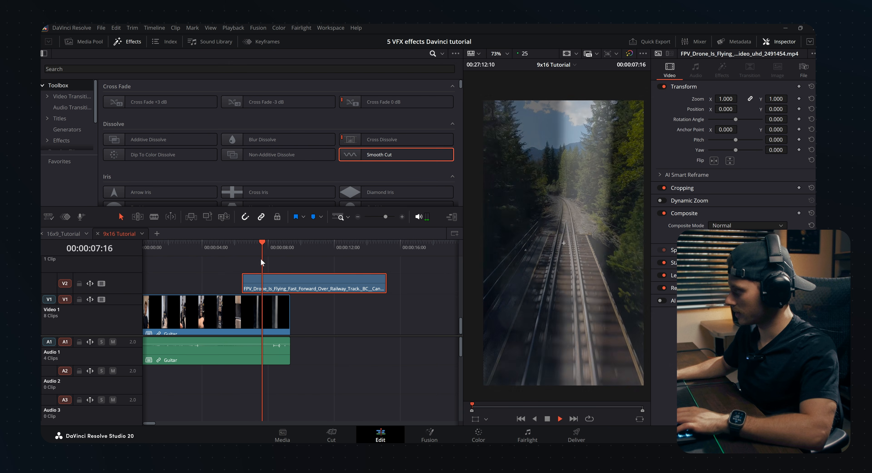
pyautogui.press('space')
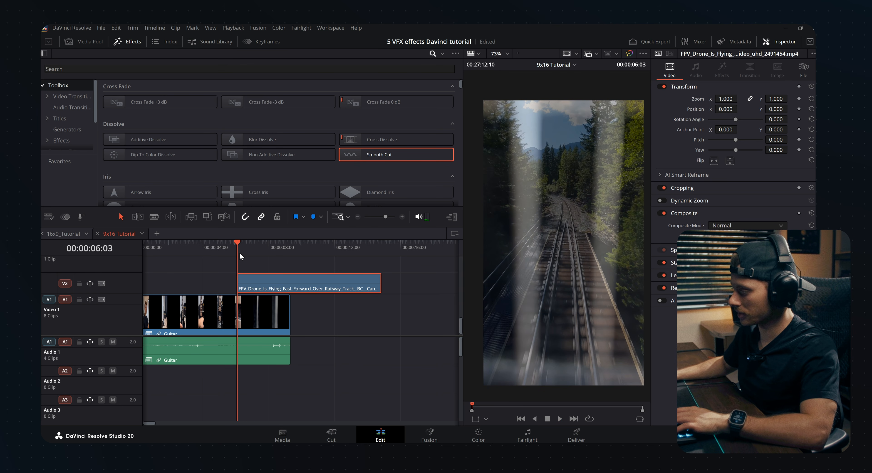
pyautogui.press('space')
pyautogui.press('space')
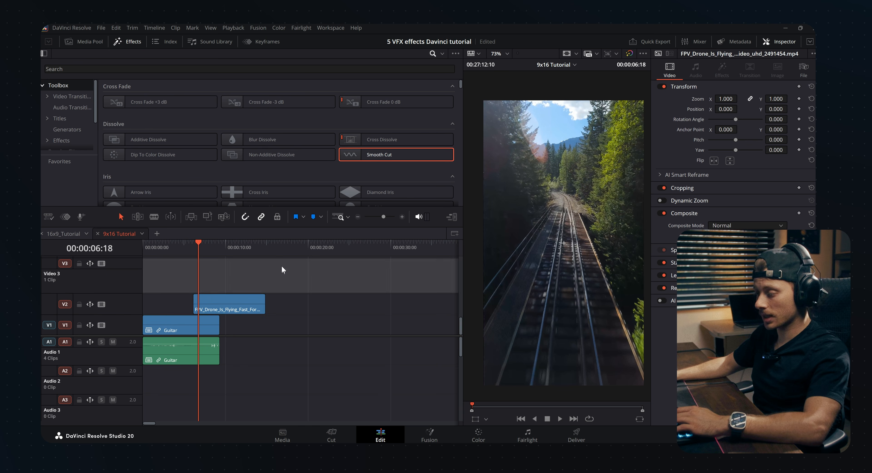
# Step: Duplicate the Guitar and drone clips onto V3 and V4, and convert the copies into a new Fusion clip
pyautogui.moveTo(273, 266); pyautogui.dragTo(172, 322)
pyautogui.click(264, 270)
pyautogui.moveTo(264, 269); pyautogui.dragTo(162, 289)
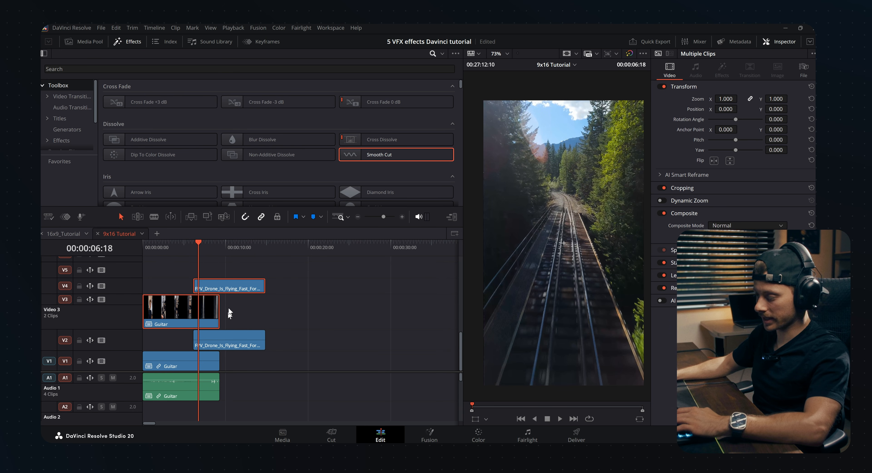
pyautogui.rightClick(200, 306)
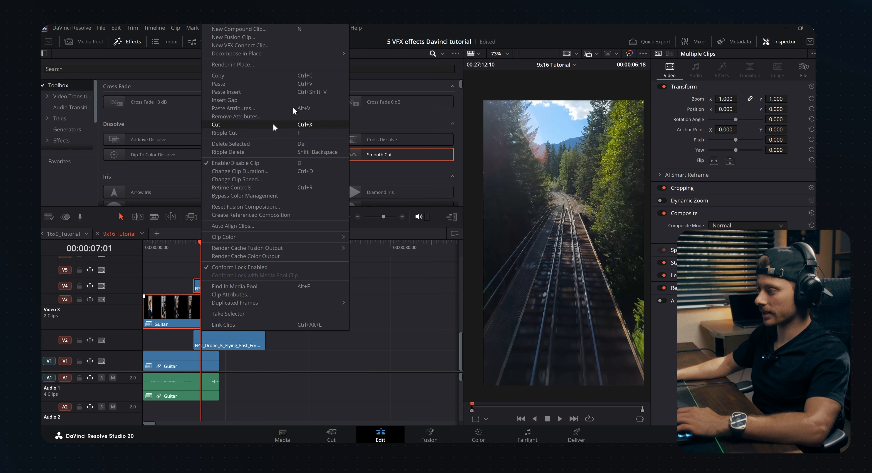
pyautogui.click(237, 37)
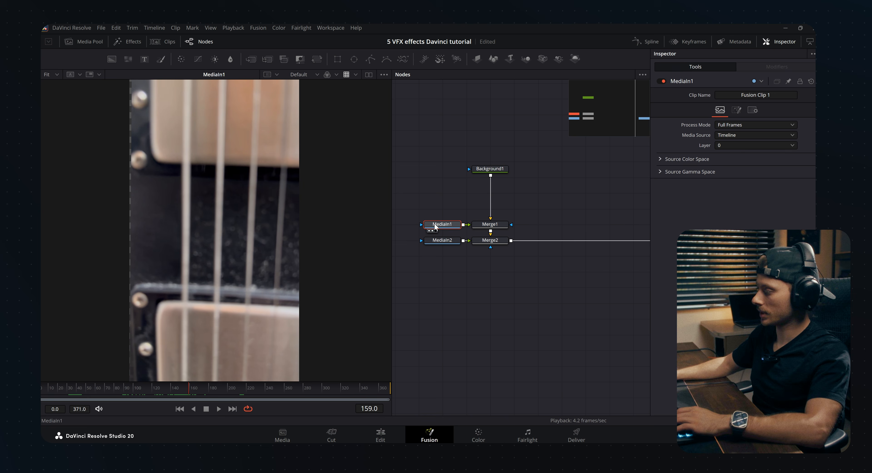
# Step: Rename the MediaIn1 node as Guitar and the MediaIn2 node as Droneshot
pyautogui.press('F2')
pyautogui.write('Guitar')
pyautogui.press('Return')
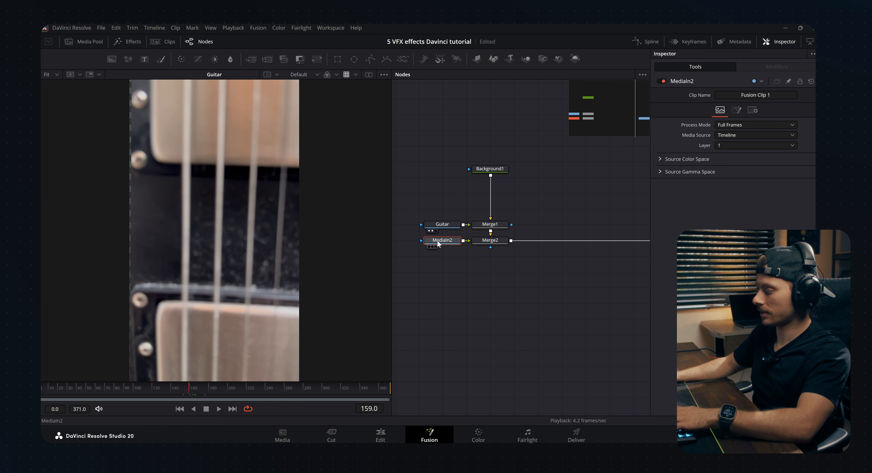
pyautogui.press('F2')
pyautogui.write('Droneshot')
pyautogui.press('Return')
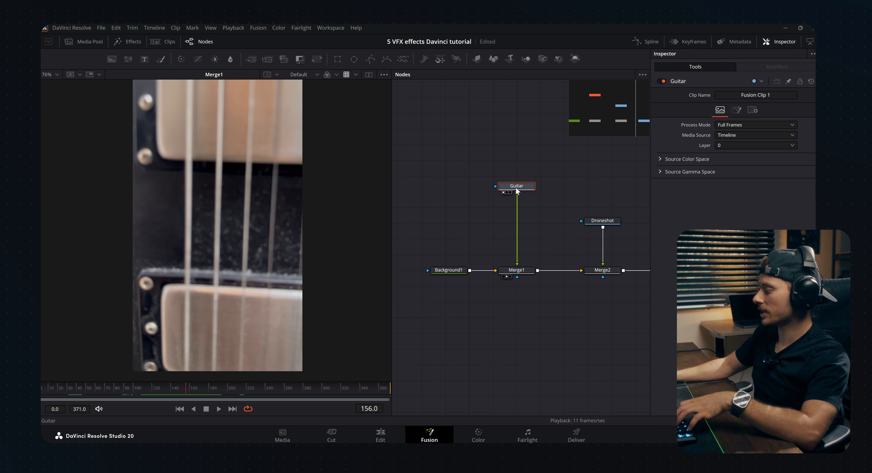
# Step: Add a Transform node after Guitar and keyframe its Size and Center at frame 148
pyautogui.hotkey('shift', 'space')
pyautogui.write('xf')
pyautogui.press('Return')
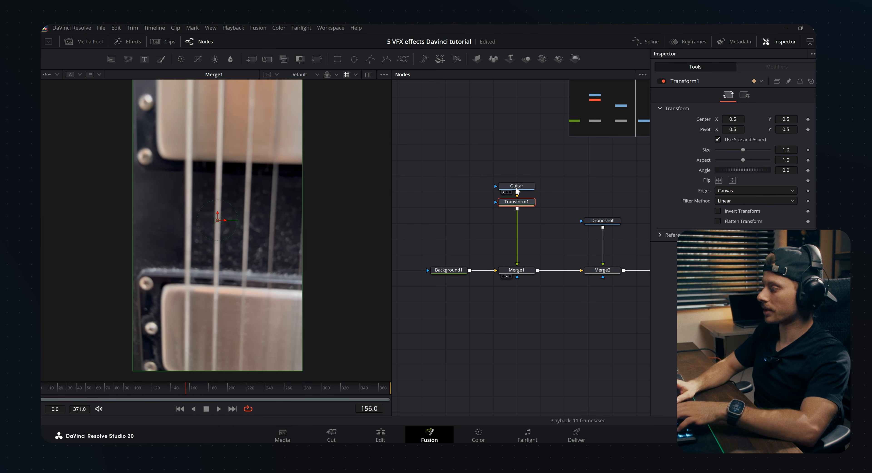
pyautogui.scroll(-2, 268, 231)
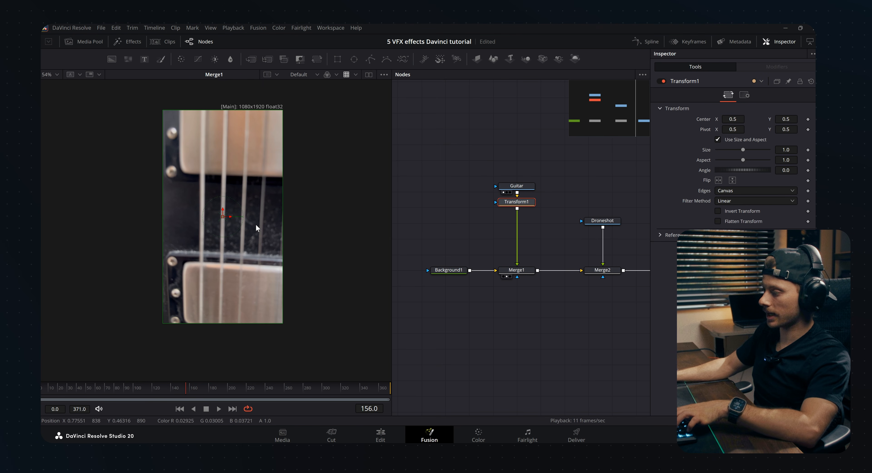
pyautogui.moveTo(171, 387); pyautogui.dragTo(191, 389)
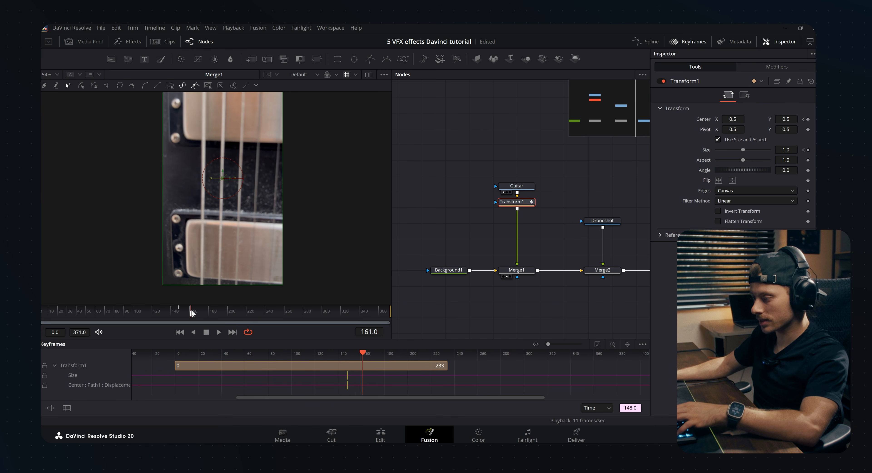
# Step: At frame 169, set Transform1's Size to 1.89 and decrease Center X slightly to centre the gap between the guitar strings
pyautogui.moveTo(190, 313); pyautogui.dragTo(199, 312)
pyautogui.moveTo(743, 152); pyautogui.dragTo(749, 153)
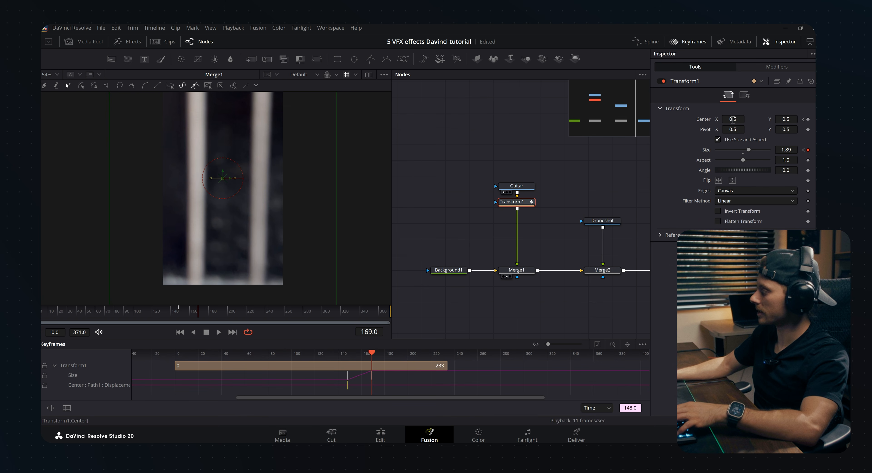
pyautogui.moveTo(733, 120); pyautogui.dragTo(724, 120)
pyautogui.scroll(-3, 229, 226)
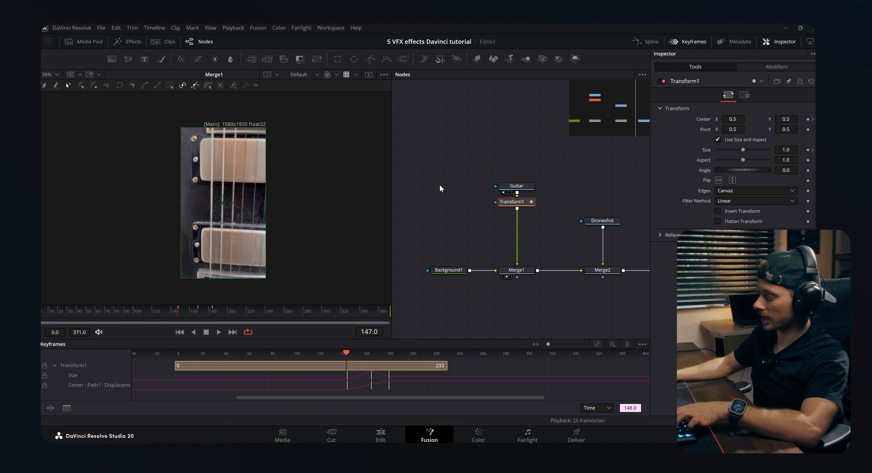
# Step: Play back the guitar zoom from frame 147 to check the Transform1 animation
pyautogui.click(440, 186)
pyautogui.scroll(3, 222, 199)
pyautogui.moveTo(222, 199); pyautogui.dragTo(216, 191)
pyautogui.press('space')
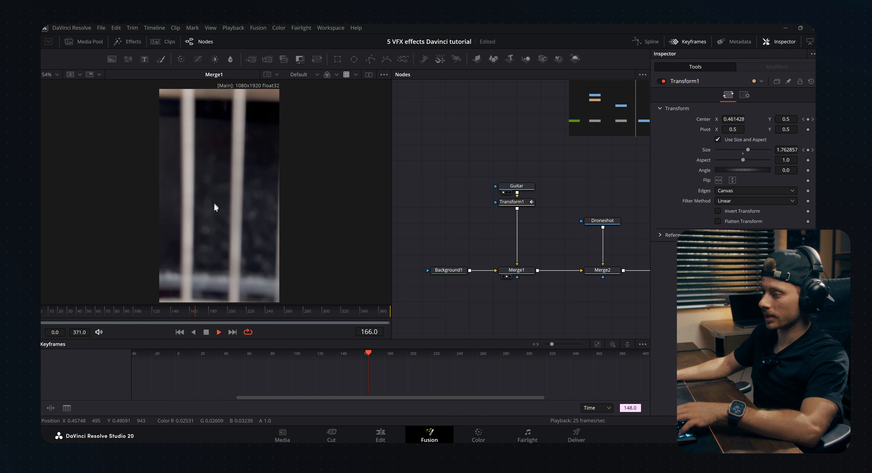
pyautogui.press('space')
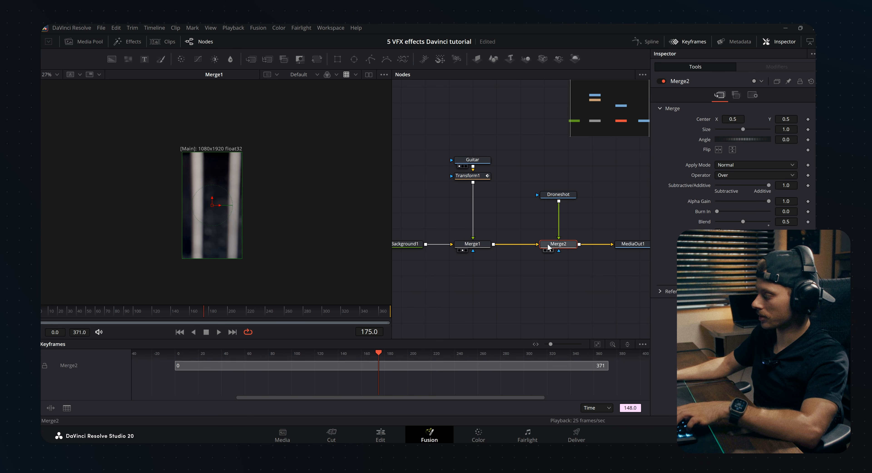
# Step: Show Merge2 in the viewer and add a Perspective Positioner node after Droneshot
pyautogui.press('1')
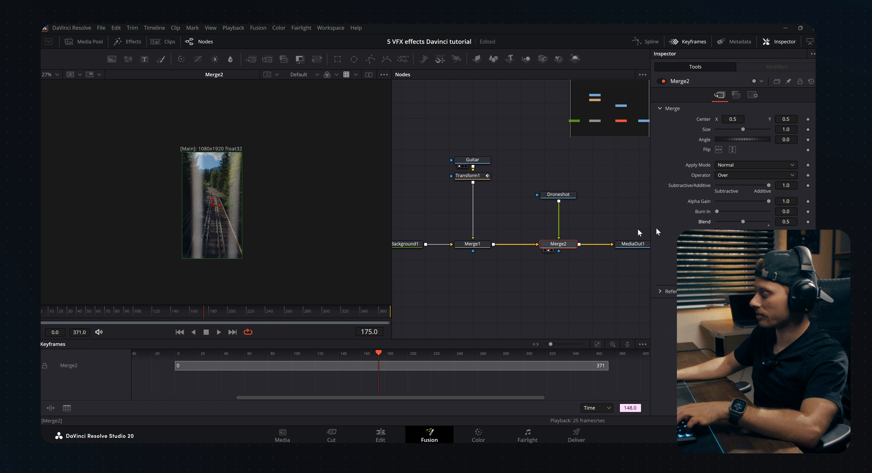
pyautogui.scroll(2, 231, 228)
pyautogui.moveTo(558, 194); pyautogui.dragTo(553, 163)
pyautogui.hotkey('shift', 'space')
pyautogui.write('pers')
pyautogui.press('Return')
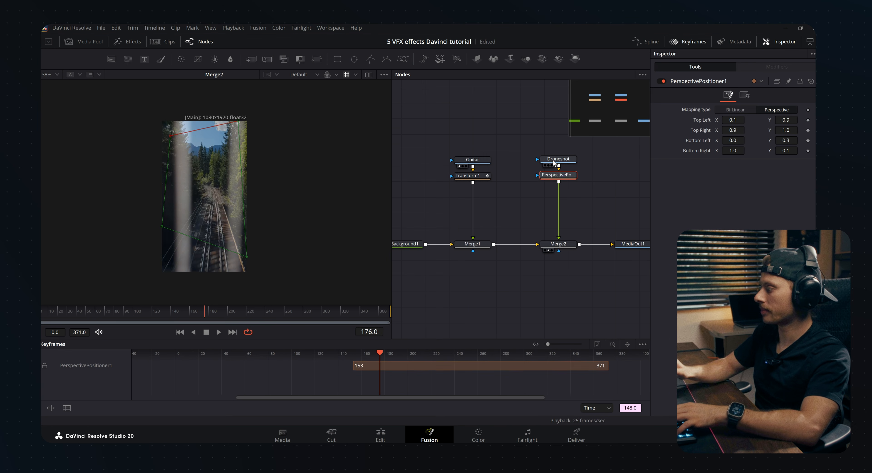
# Step: Reshape the drone shot's corners to about (0.30, 0.61), (0.80, 0.62), (0.12, 0.12) and (1.00, 0.18), aligning the rails with the strings
pyautogui.moveTo(172, 149); pyautogui.dragTo(200, 128)
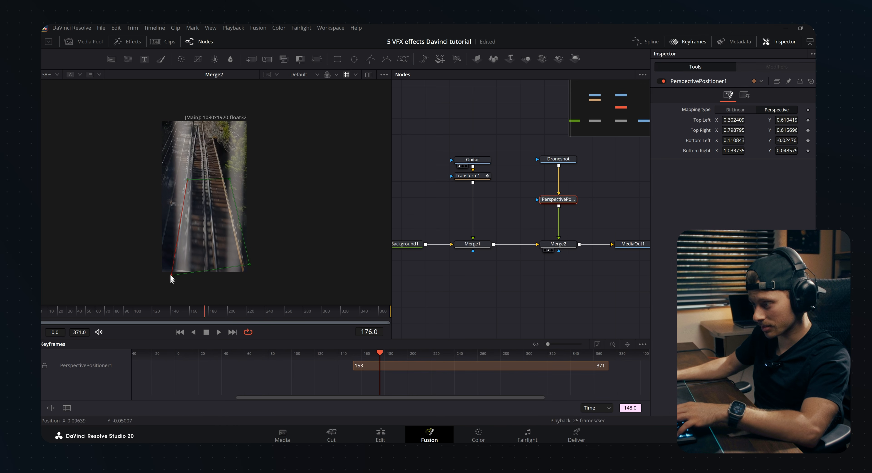
pyautogui.moveTo(170, 275); pyautogui.dragTo(171, 253)
pyautogui.moveTo(251, 264); pyautogui.dragTo(247, 245)
pyautogui.moveTo(542, 201); pyautogui.dragTo(542, 188)
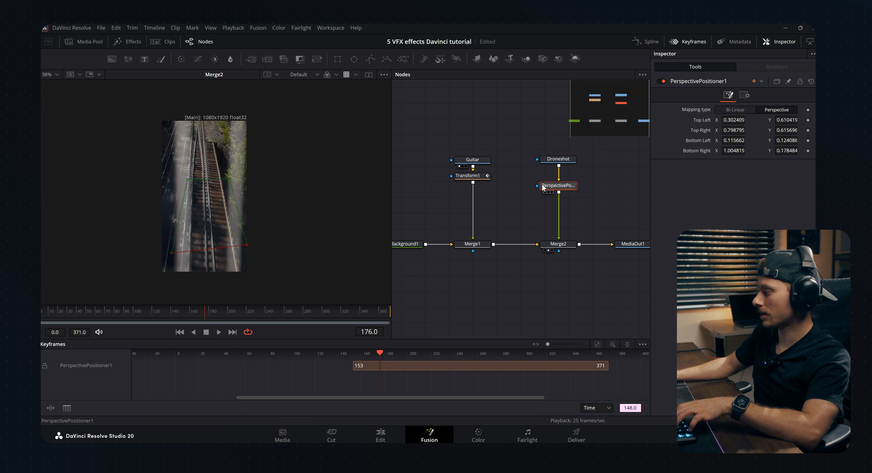
# Step: Add a Transform node after PerspectivePositioner1 with Size about 2.11 and Center X about 0.656 to line the rails up with the strings
pyautogui.hotkey('shift', 'space')
pyautogui.write('xf')
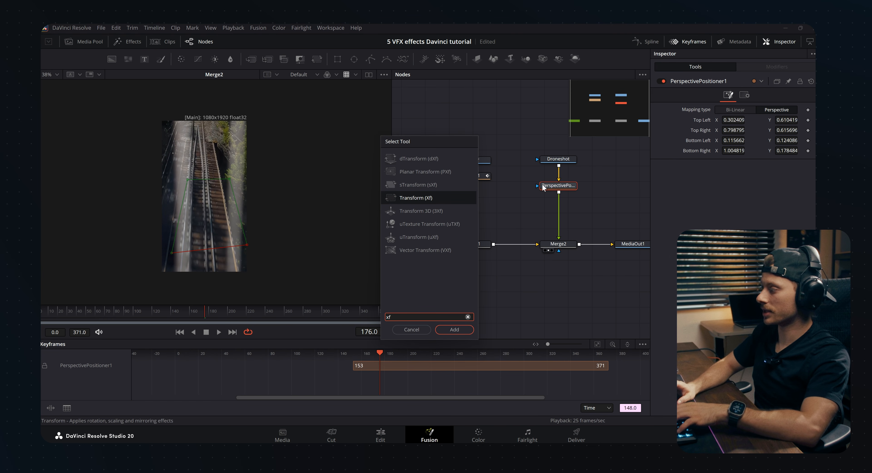
pyautogui.press('Return')
pyautogui.moveTo(787, 150); pyautogui.dragTo(802, 150)
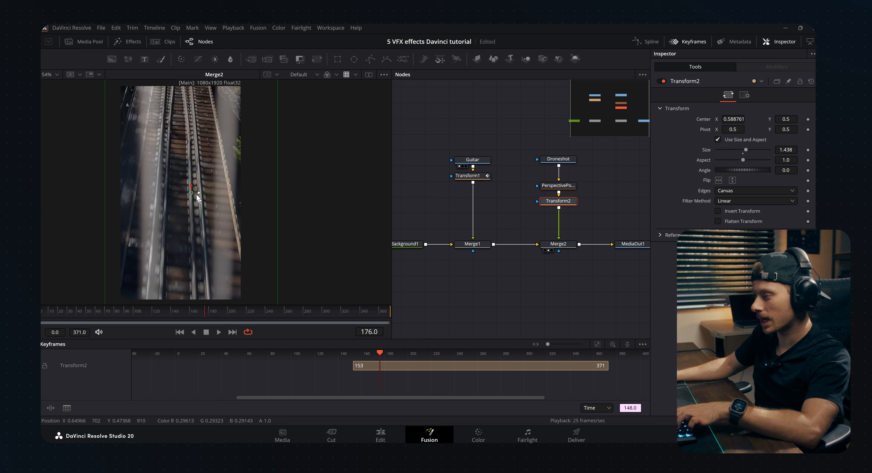
pyautogui.scroll(-2, 196, 194)
pyautogui.moveTo(197, 194)
pyautogui.mouseDown()
pyautogui.moveTo(206, 193)
pyautogui.moveTo(199, 194)
pyautogui.mouseUp()
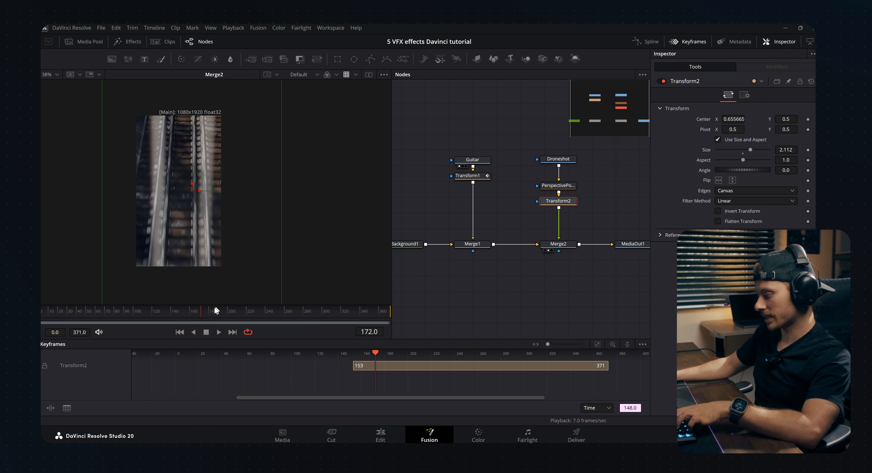
# Step: At frame 171, keyframe all four corners of PerspectivePositioner1 and the Size and Center of Transform2
pyautogui.click(567, 188)
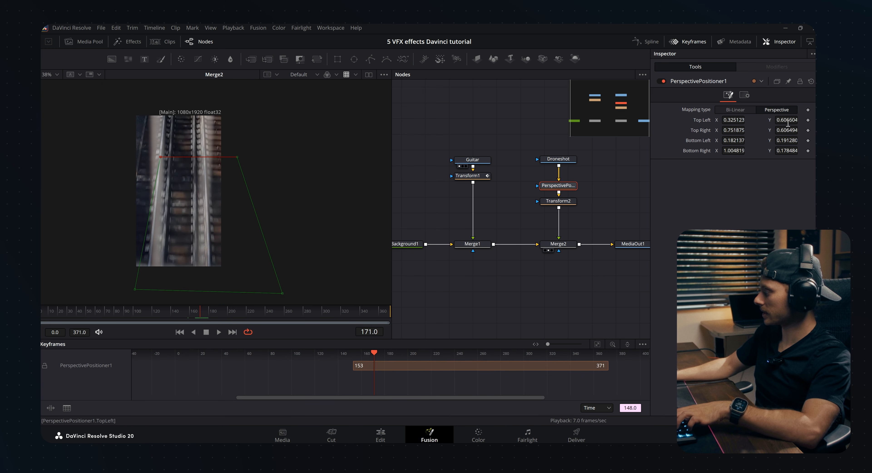
pyautogui.click(808, 120)
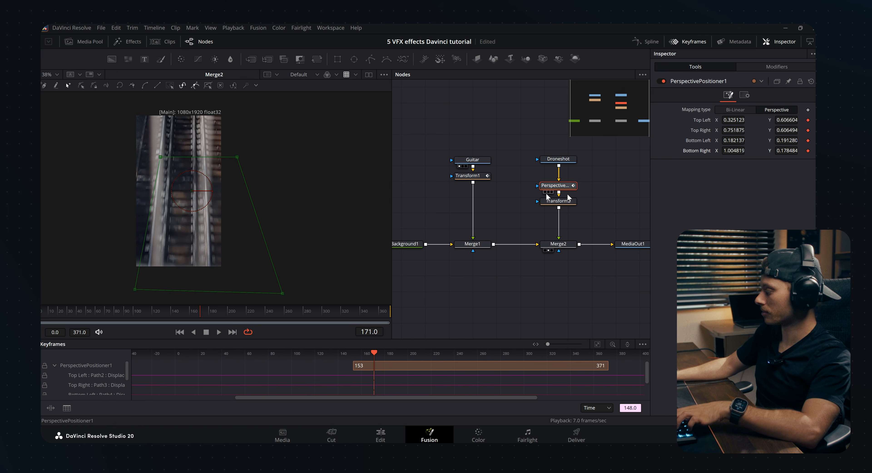
pyautogui.click(559, 205)
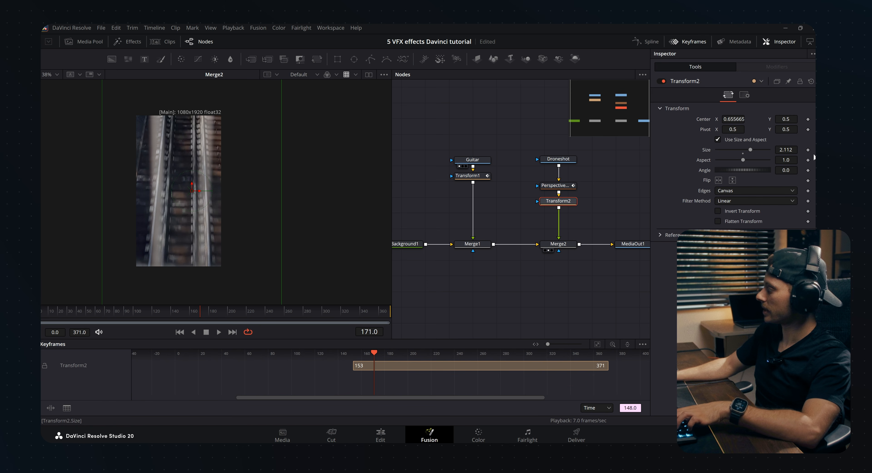
pyautogui.click(808, 149)
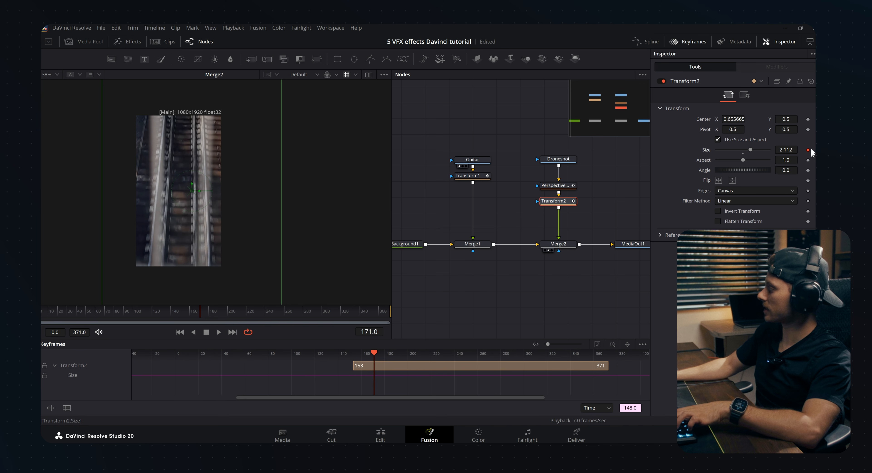
pyautogui.click(808, 119)
# Step: At frame 224, set Transform2's Size to 1 and Center X to 0.5
pyautogui.moveTo(216, 309); pyautogui.dragTo(249, 303)
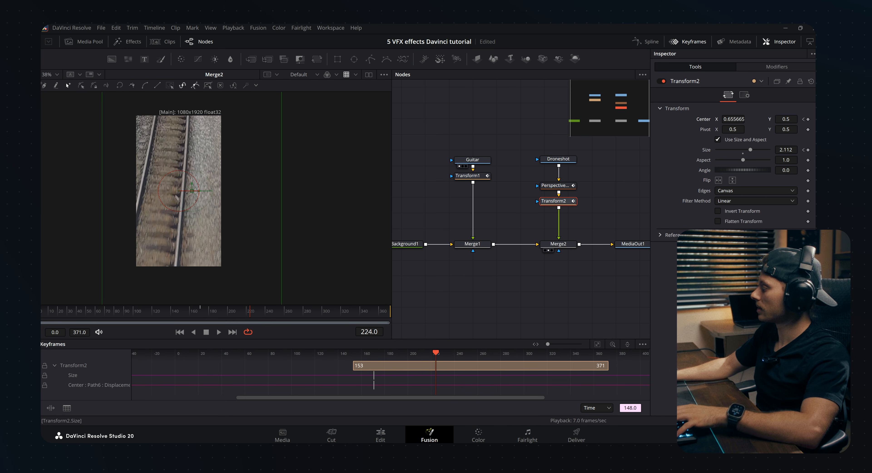
pyautogui.write('1')
pyautogui.press('Tab')
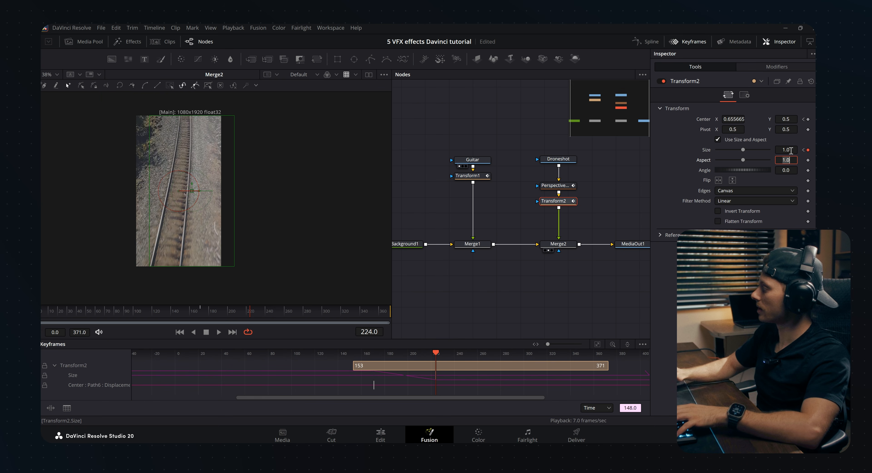
pyautogui.click(747, 119)
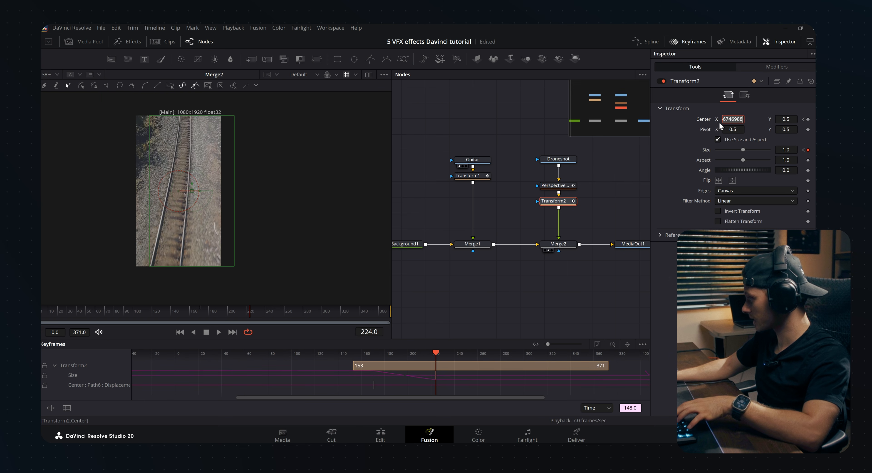
pyautogui.write('0.5')
pyautogui.press('Tab')
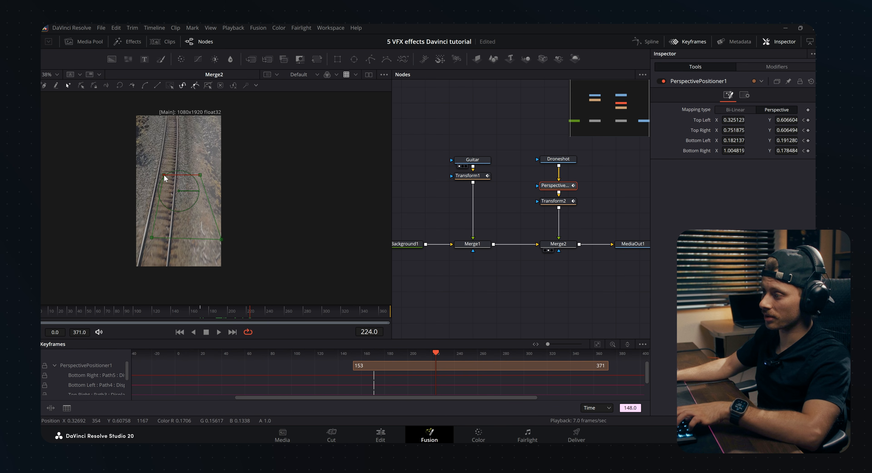
# Step: At frame 224, move PerspectivePositioner1's four corner points out to the corners of the frame to restore the drone shot's original shape
pyautogui.moveTo(163, 176); pyautogui.dragTo(136, 117)
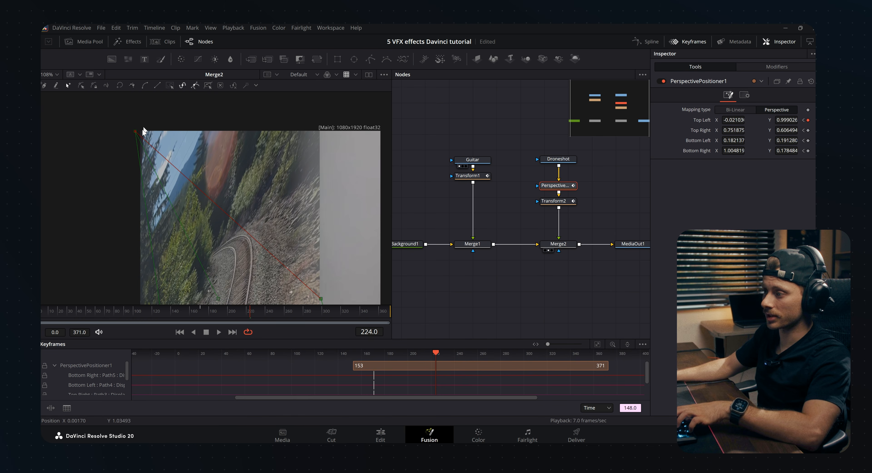
pyautogui.moveTo(136, 133); pyautogui.dragTo(141, 133)
pyautogui.moveTo(254, 173); pyautogui.dragTo(180, 145)
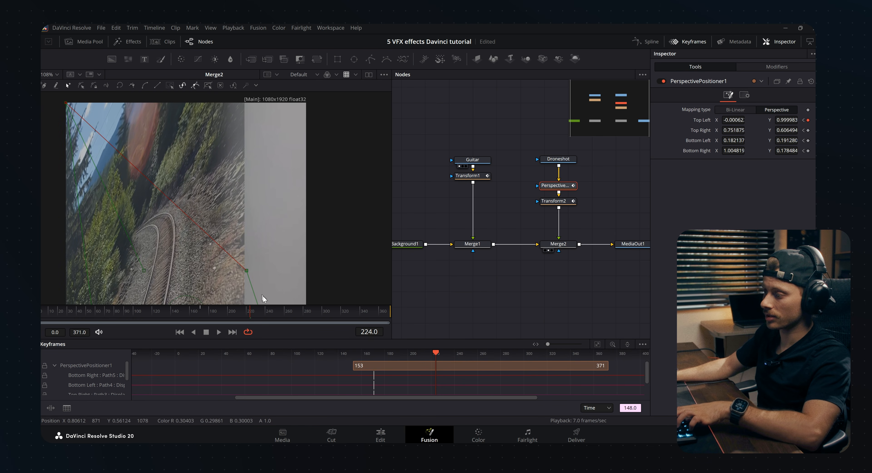
pyautogui.moveTo(246, 264); pyautogui.dragTo(305, 103)
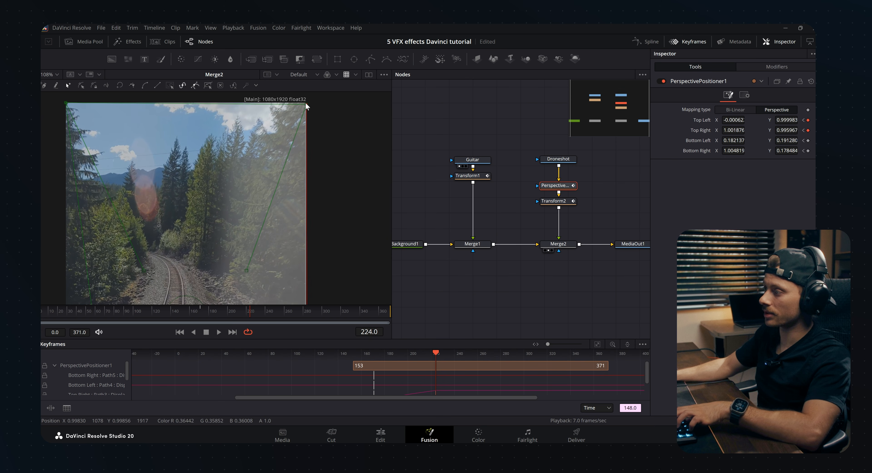
pyautogui.moveTo(205, 195); pyautogui.dragTo(140, 276)
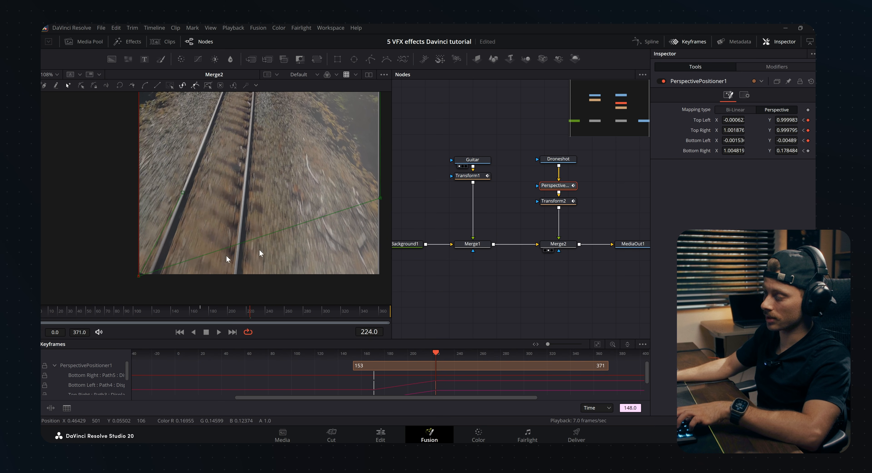
pyautogui.moveTo(327, 184); pyautogui.dragTo(327, 262)
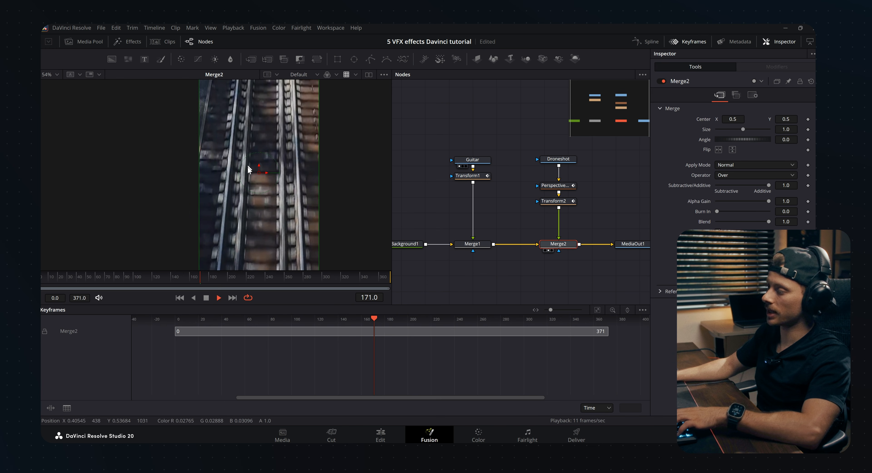
# Step: Play back the drone shot's perspective and scale animation in the Merge2 view
pyautogui.press('space')
pyautogui.scroll(-3, 244, 191)
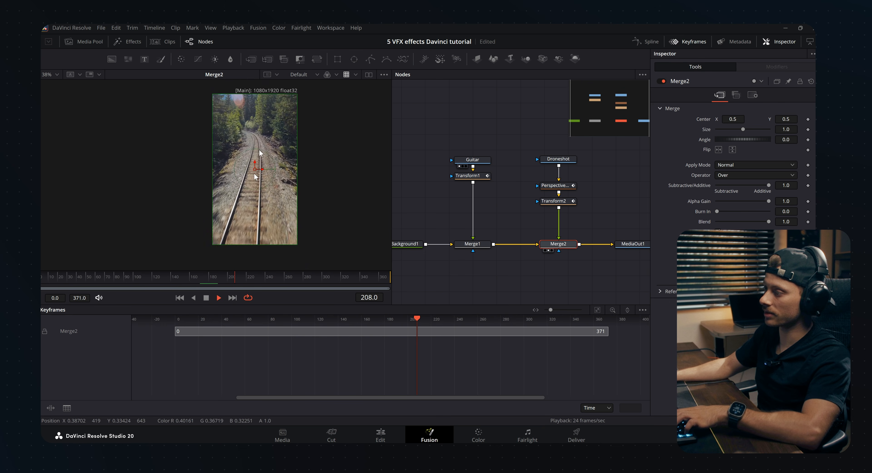
pyautogui.press('space')
pyautogui.press('space')
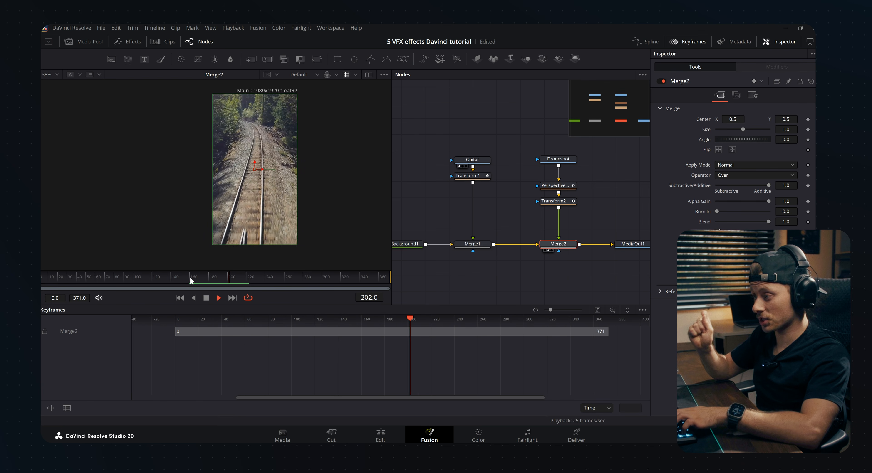
pyautogui.press('space')
# Step: Lower Merge2's Blend to 0.425 and scrub the timeline to compare the guitar strings with the rails
pyautogui.moveTo(765, 219); pyautogui.dragTo(737, 222)
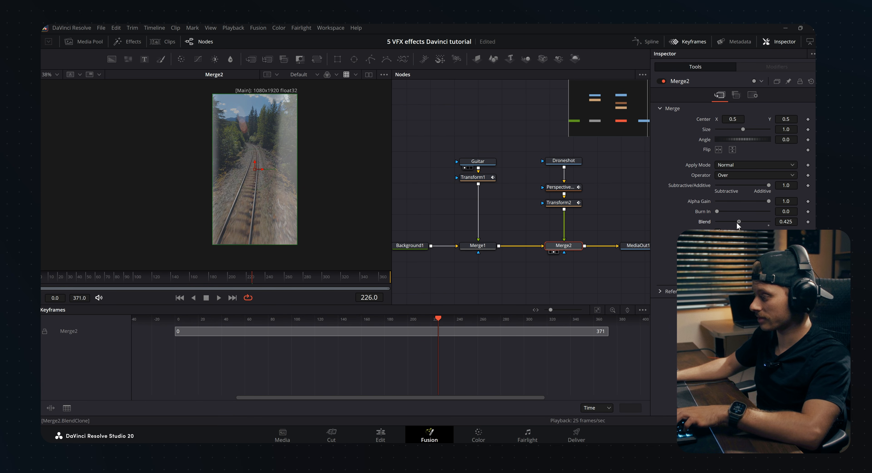
pyautogui.click(247, 277)
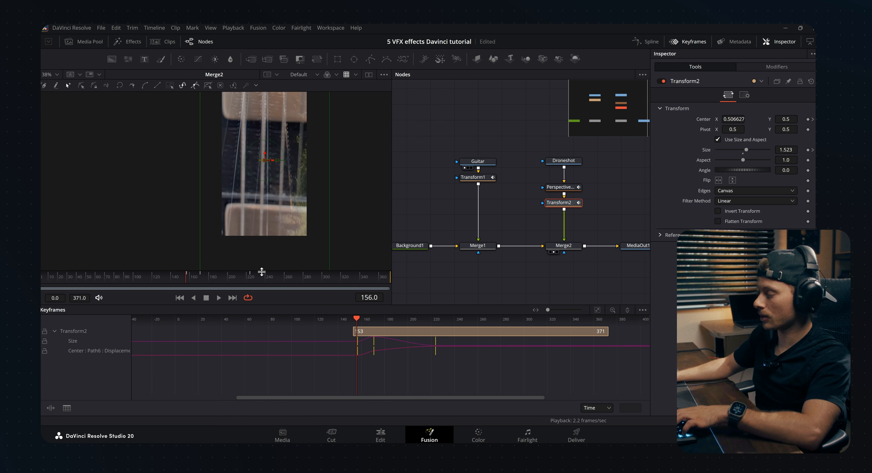
# Step: Animate Merge2's Blend from 0 at frame 156 up to 1.0 near the end of the guitar zoom, and play back the transition
pyautogui.click(564, 246)
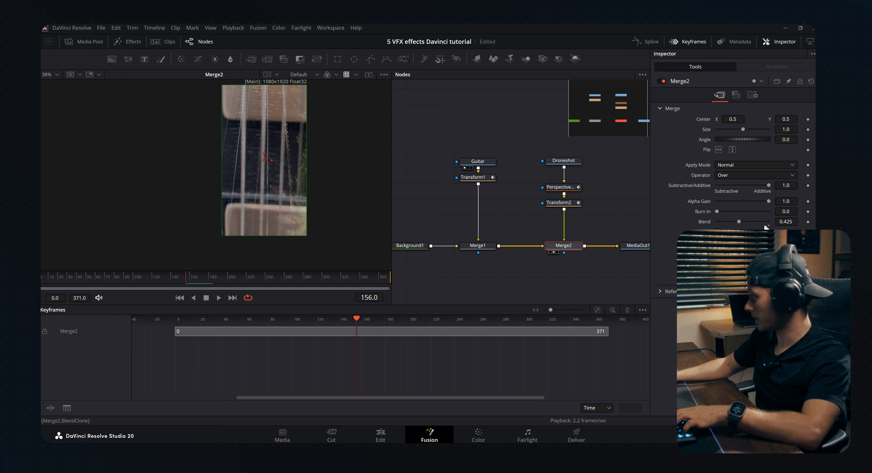
pyautogui.moveTo(738, 222); pyautogui.dragTo(669, 230)
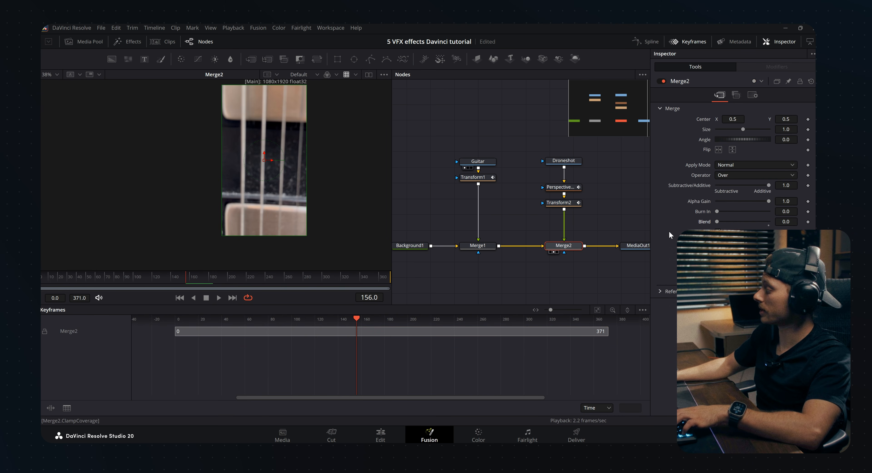
pyautogui.click(808, 221)
pyautogui.moveTo(190, 280); pyautogui.dragTo(201, 278)
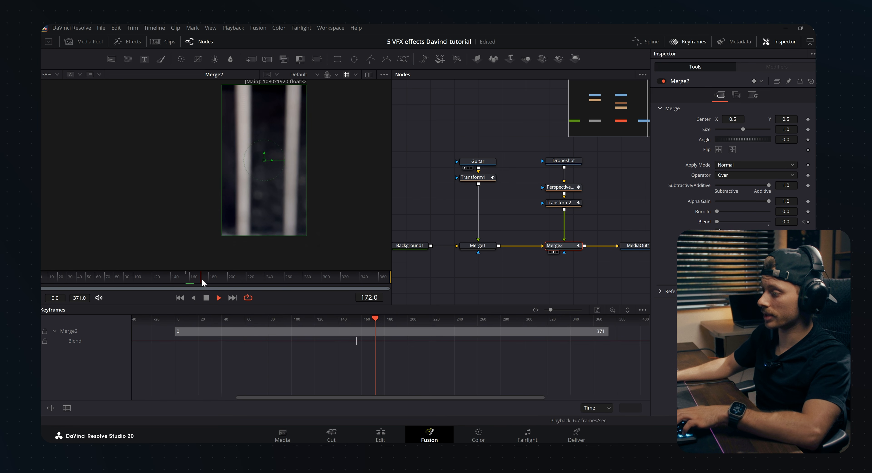
pyautogui.press('space')
pyautogui.moveTo(717, 221); pyautogui.dragTo(761, 222)
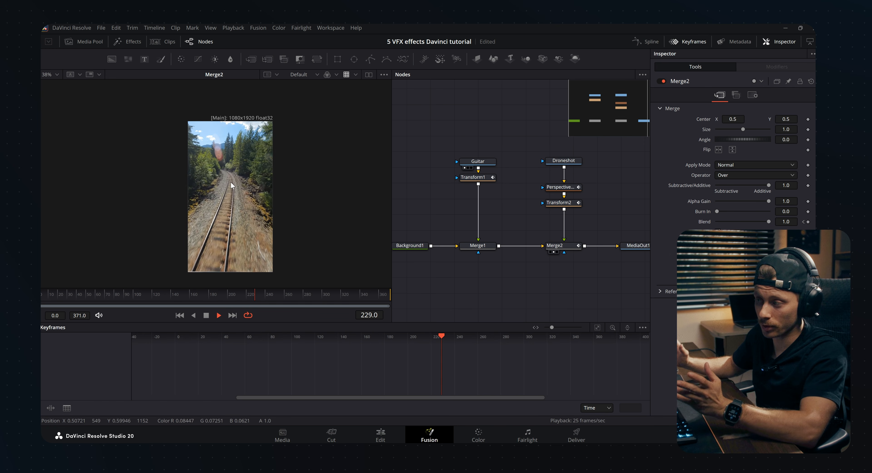
pyautogui.press('space')
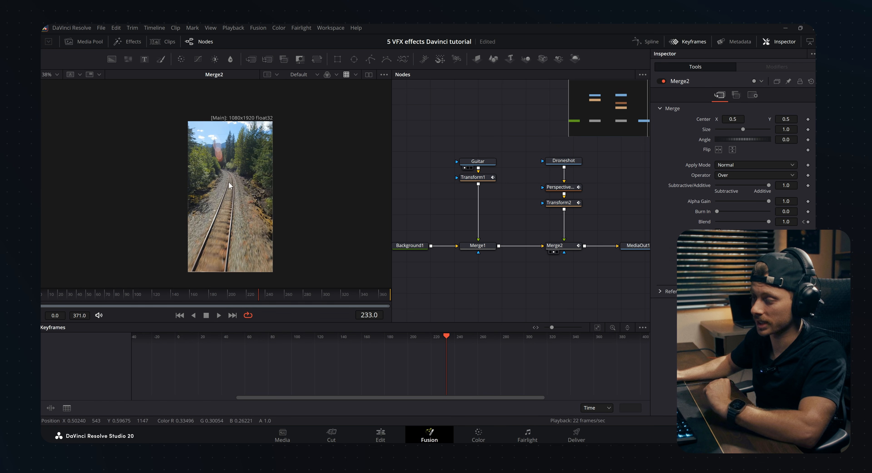
# Step: Return to the start of the transition and add a Luma Keyer node to the composition
pyautogui.click(191, 295)
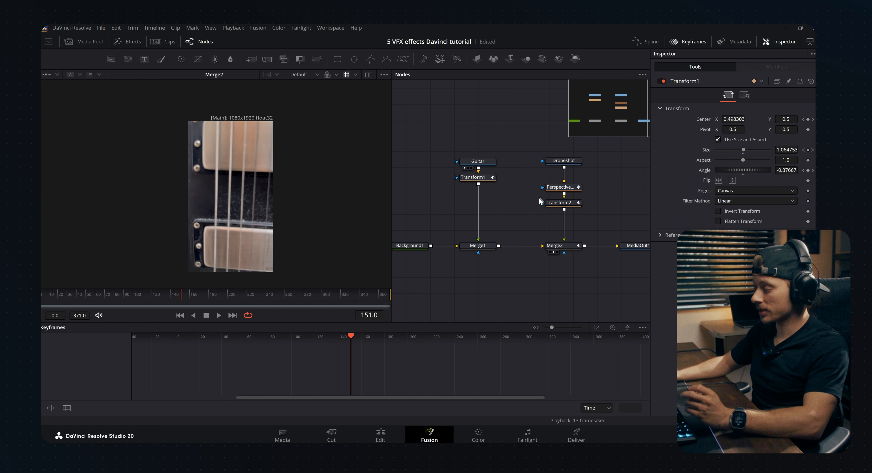
pyautogui.hotkey('shift', 'space')
pyautogui.write('xf')
pyautogui.press('BackSpace')
pyautogui.press('BackSpace')
pyautogui.write('luma')
pyautogui.press('Return')
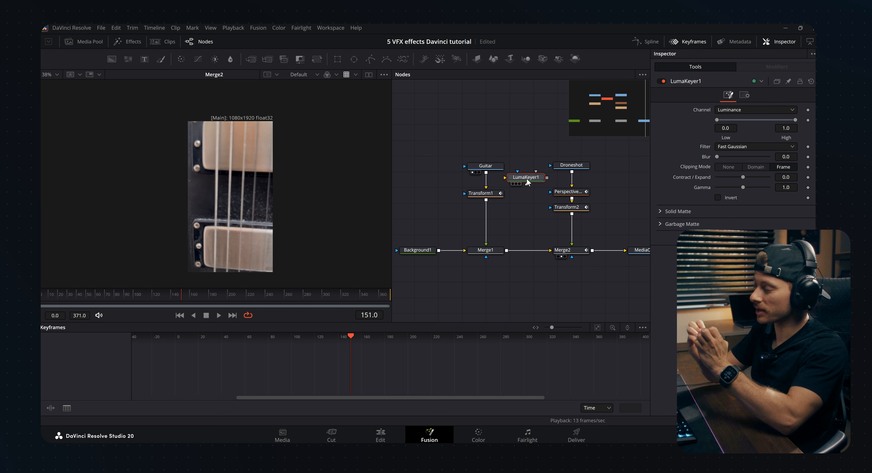
# Step: Place LumaKeyer1 beside Transform2, feed it Transform2's output, and merge its result over Merge2's output with a new Merge node
pyautogui.moveTo(527, 182); pyautogui.dragTo(530, 207)
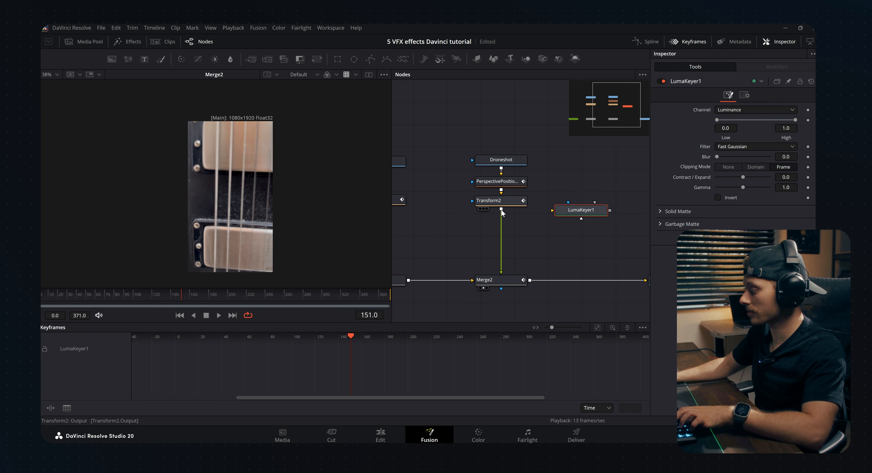
pyautogui.moveTo(552, 212); pyautogui.dragTo(552, 211)
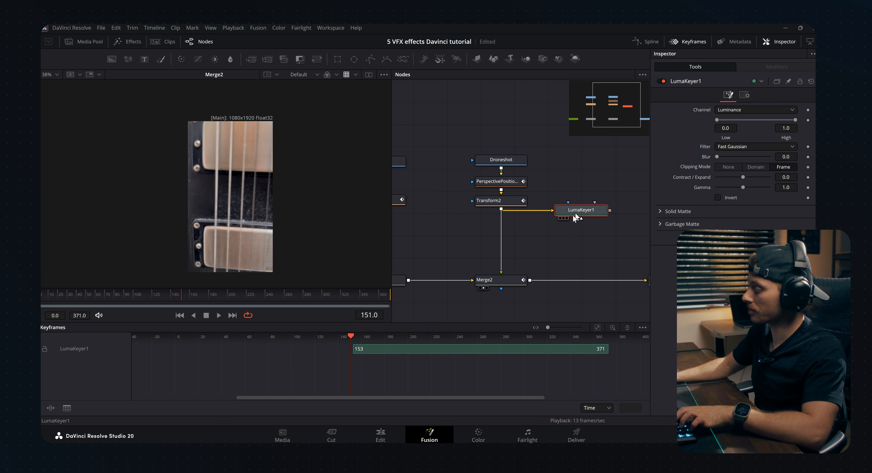
pyautogui.moveTo(583, 217); pyautogui.dragTo(538, 193)
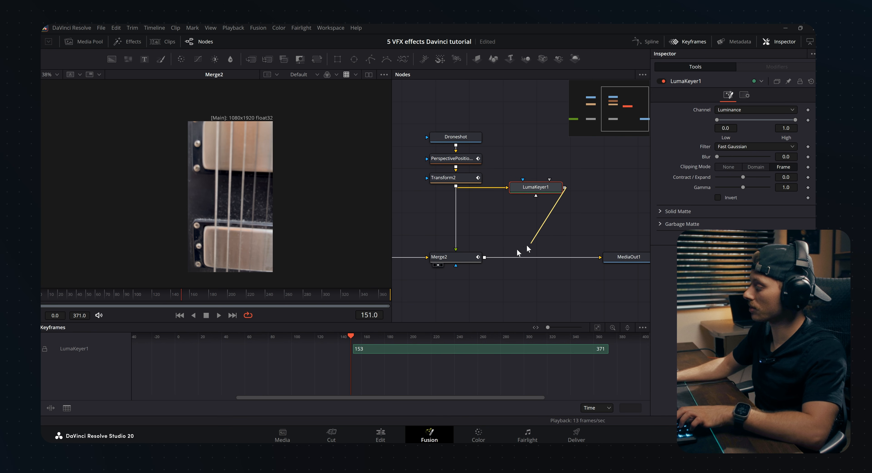
pyautogui.moveTo(486, 261); pyautogui.dragTo(487, 260)
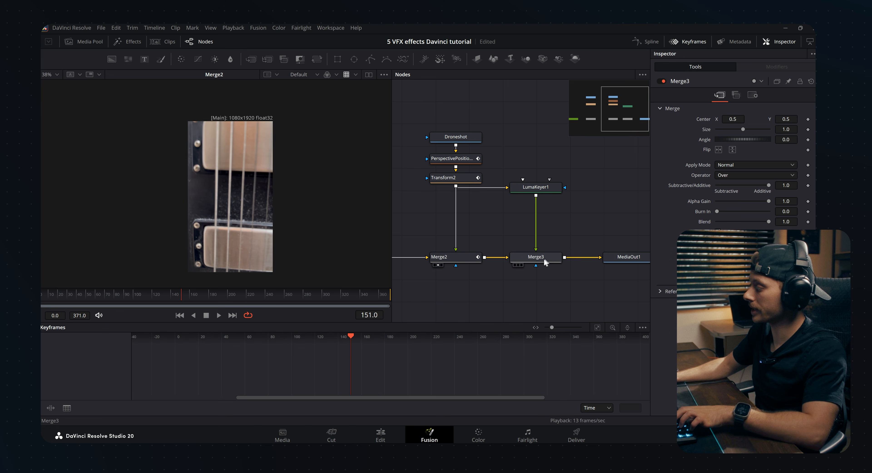
# Step: View LumaKeyer1 on its own and tune its luminance key to isolate the bright rails, with High 0.961 and Contract/Expand -0.11
pyautogui.press('1')
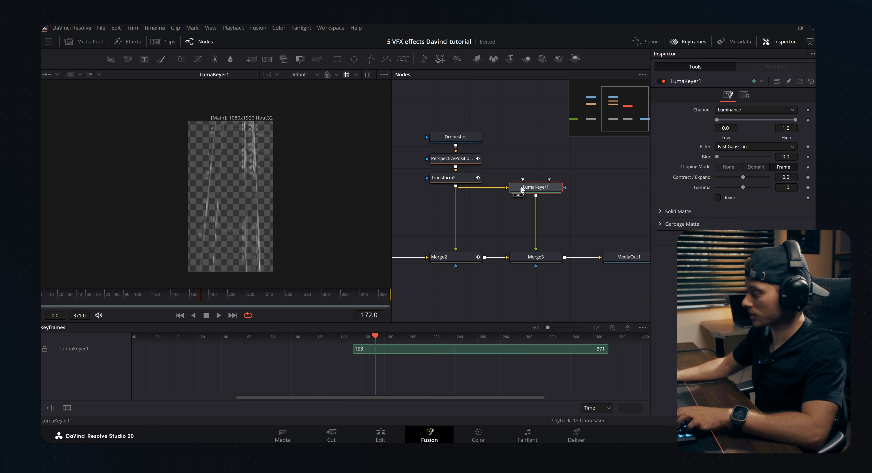
pyautogui.moveTo(277, 165); pyautogui.dragTo(296, 163)
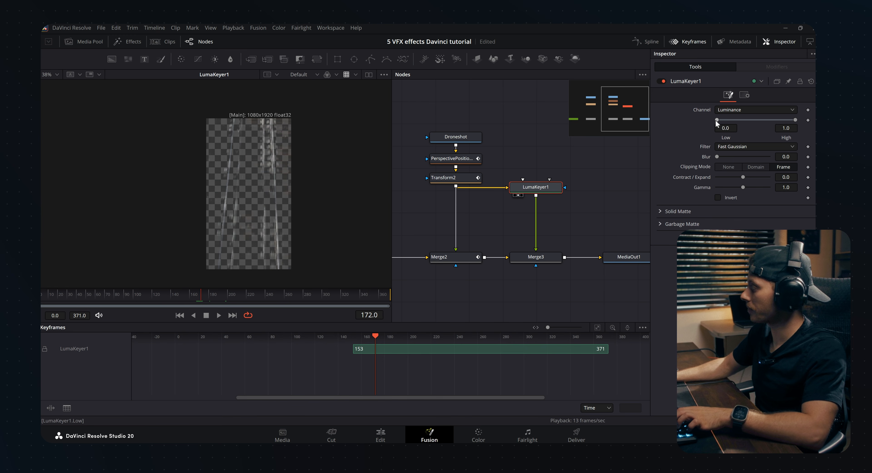
pyautogui.moveTo(727, 119); pyautogui.dragTo(715, 121)
pyautogui.moveTo(795, 120); pyautogui.dragTo(750, 121)
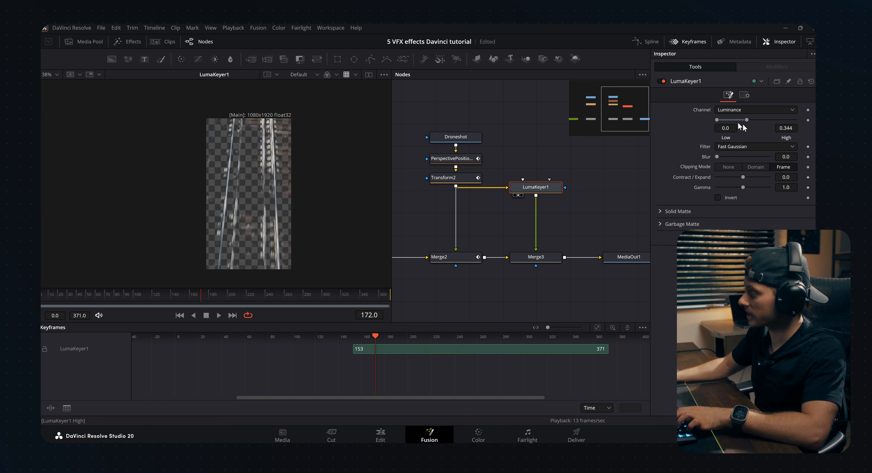
pyautogui.moveTo(717, 121); pyautogui.dragTo(738, 120)
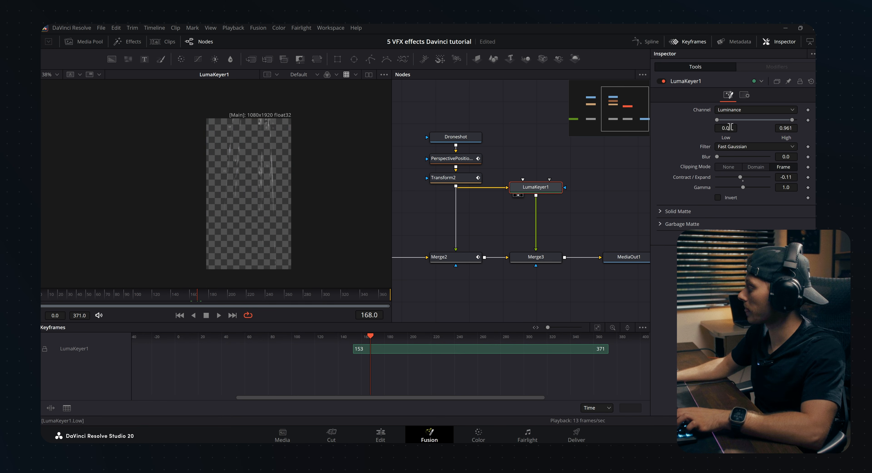
# Step: Keyframe LumaKeyer1's luminance range at frame 168, and lower its High threshold at frame 178
pyautogui.click(808, 120)
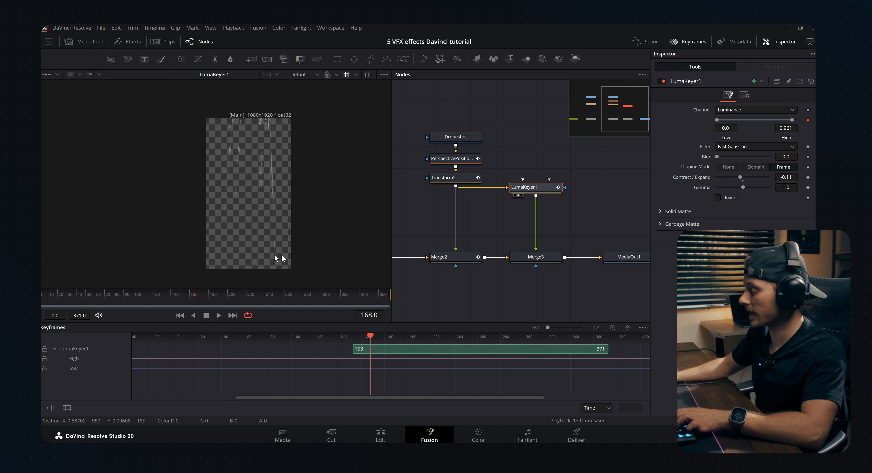
pyautogui.moveTo(223, 296)
pyautogui.mouseDown()
pyautogui.moveTo(242, 295)
pyautogui.moveTo(209, 298)
pyautogui.mouseUp()
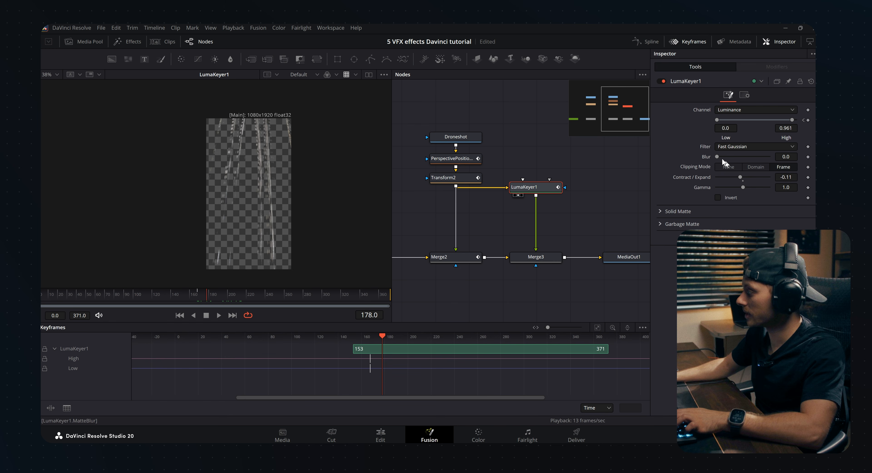
pyautogui.moveTo(792, 120); pyautogui.dragTo(757, 124)
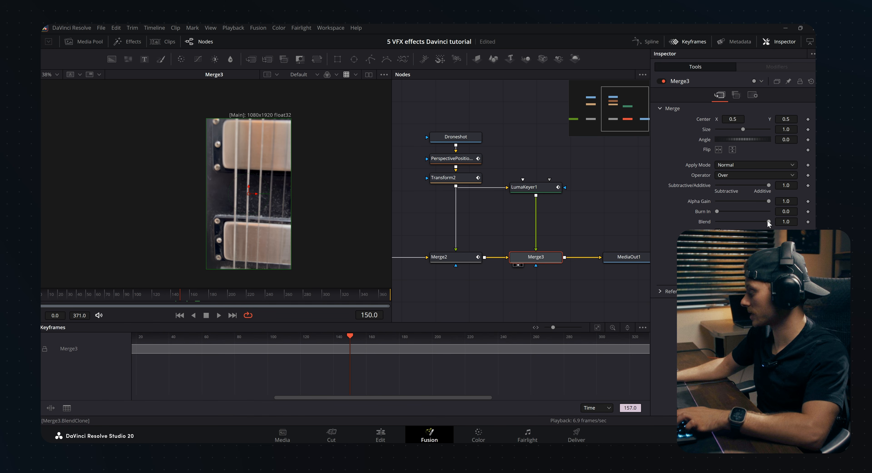
# Step: Animate Merge3's Blend from 0 at frame 150 to 1.0 at frame 160, and play back the transition
pyautogui.click(807, 222)
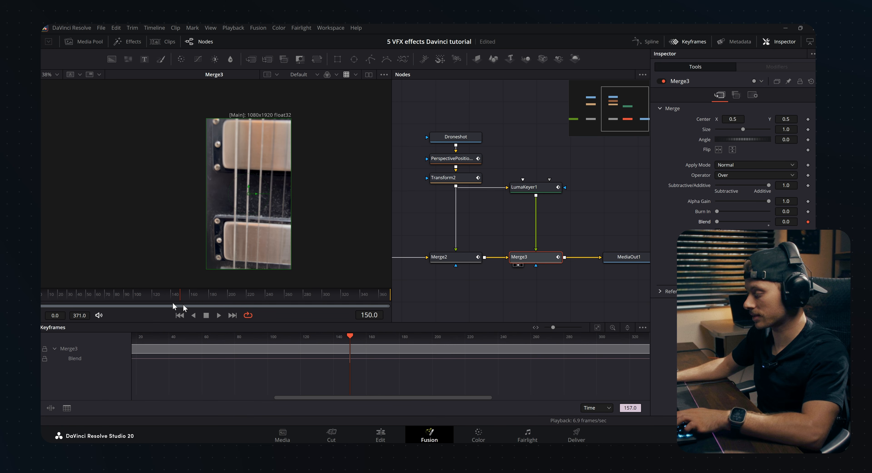
pyautogui.press('space')
pyautogui.moveTo(185, 297); pyautogui.dragTo(191, 297)
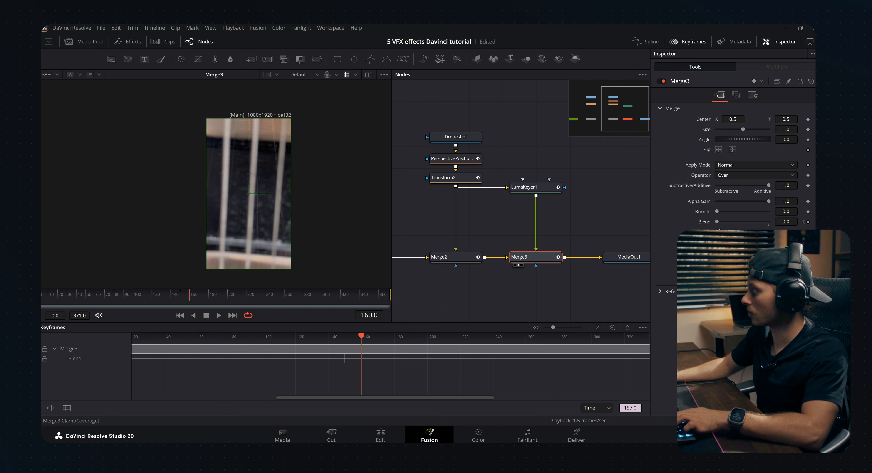
pyautogui.moveTo(717, 223); pyautogui.dragTo(765, 224)
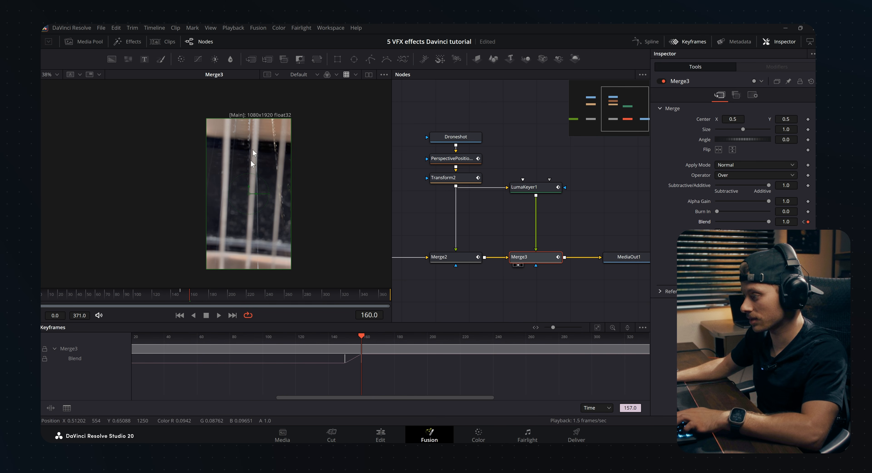
pyautogui.press('space')
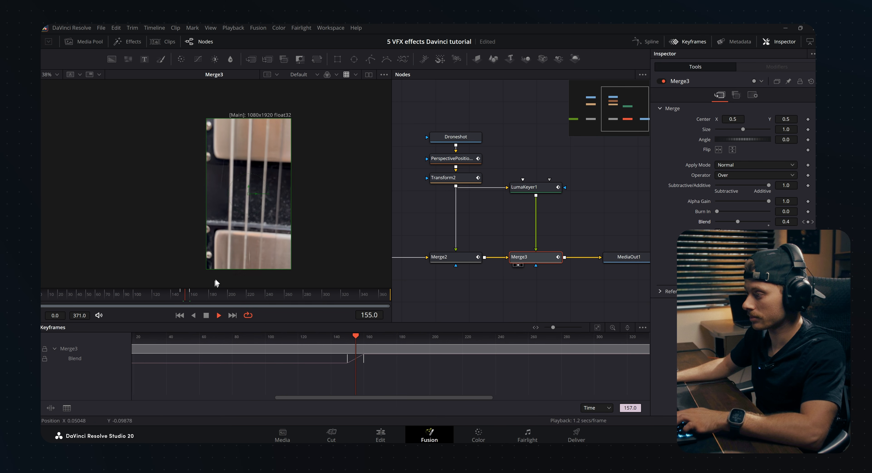
pyautogui.scroll(2, 249, 197)
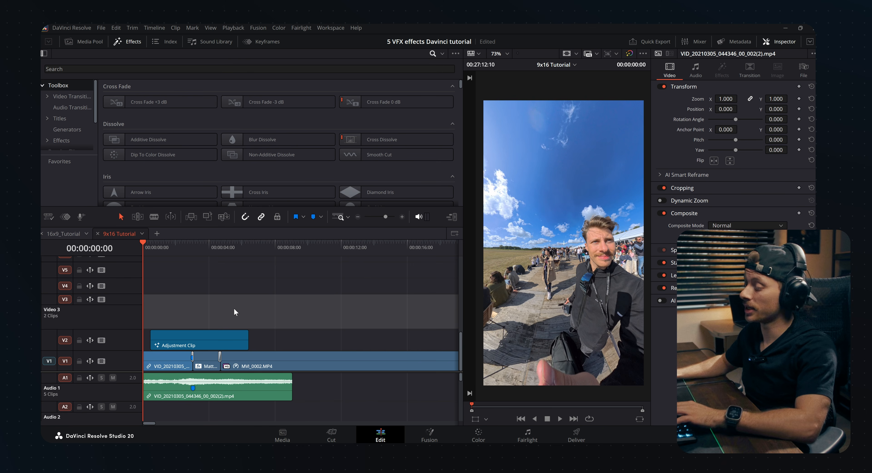
# Step: Play through the complete air show edit from the start of the 9x16 Tutorial timeline
pyautogui.hotkey('ctrl', '-')
pyautogui.press('space')
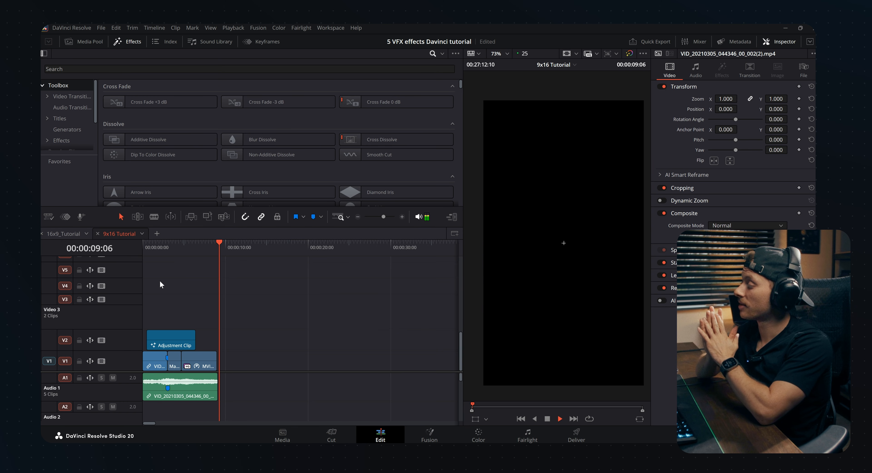
pyautogui.press('space')
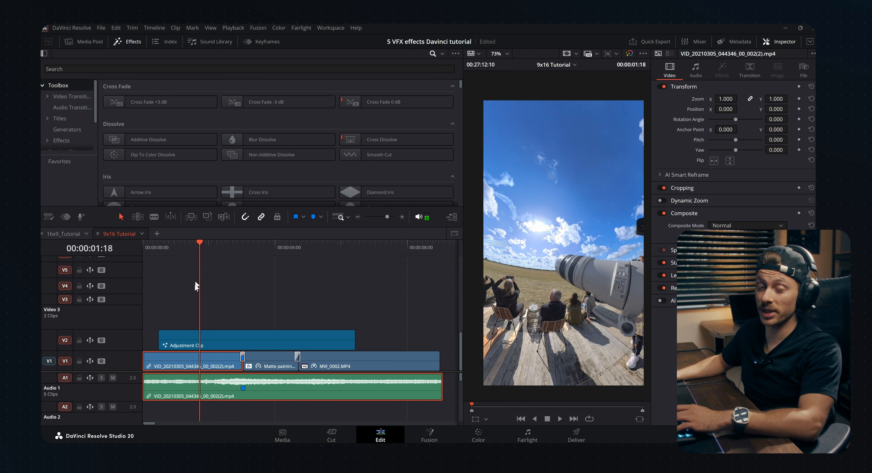
# Step: Play the air show edit up to the generated Matte painting clip and inspect the cuts on both sides of it
pyautogui.click(226, 303)
pyautogui.press('space')
pyautogui.hotkey('ctrl', '=')
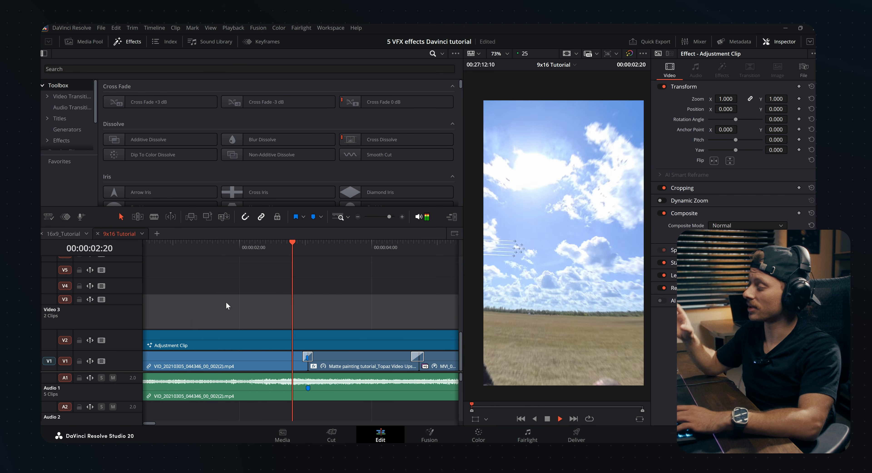
pyautogui.hotkey('ctrl', '-')
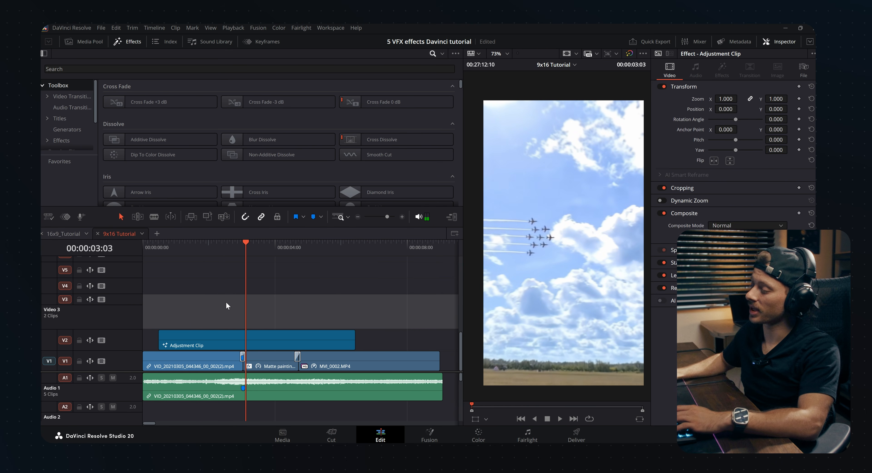
pyautogui.click(239, 248)
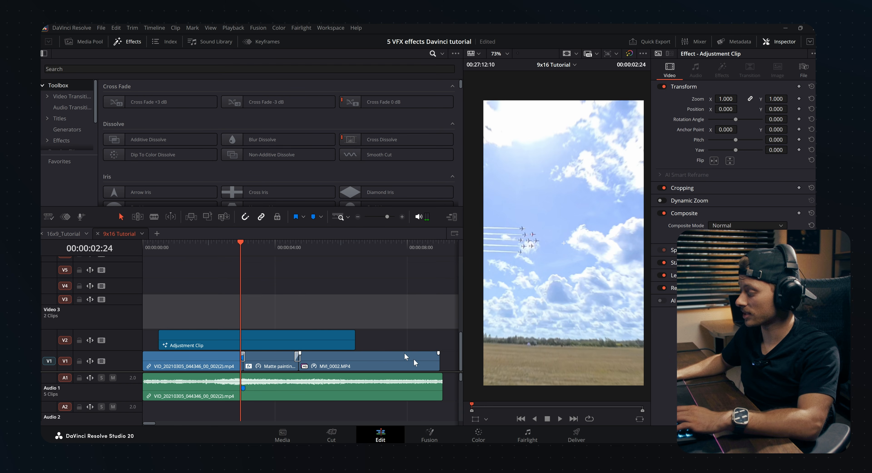
pyautogui.click(303, 247)
pyautogui.hotkey('ctrl', '=')
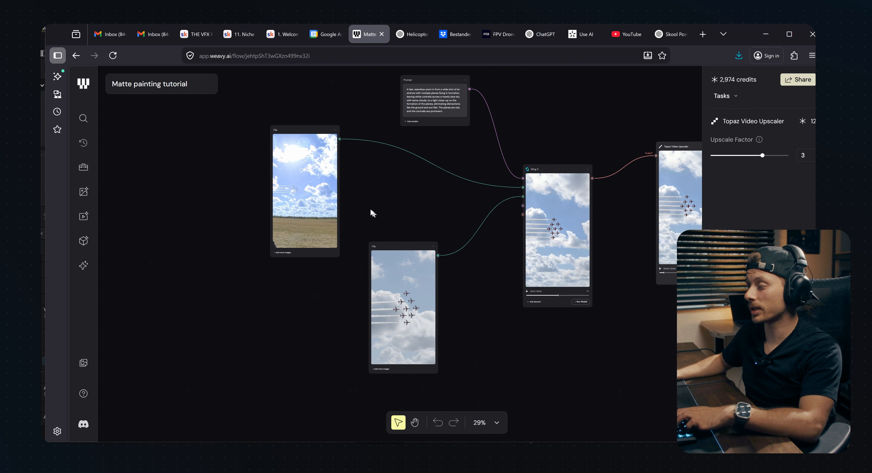
# Step: Examine the Weavy flow in the browser, following the prompt, first frame and last frame that feed the Kling 3 node
pyautogui.moveTo(370, 211); pyautogui.dragTo(361, 230)
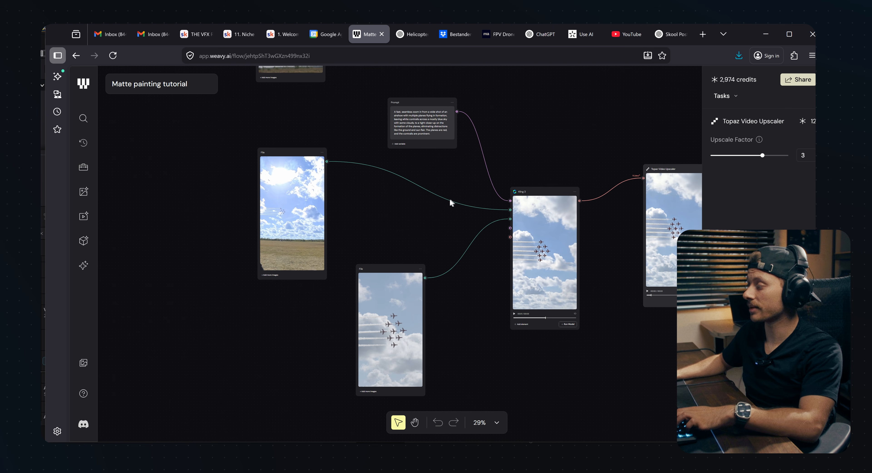
pyautogui.moveTo(400, 211); pyautogui.dragTo(384, 238)
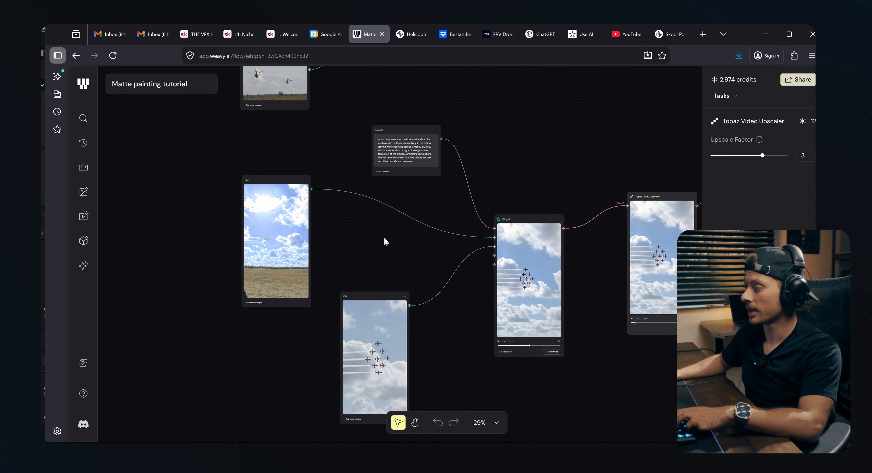
pyautogui.scroll(3, 270, 233)
pyautogui.moveTo(372, 315); pyautogui.dragTo(320, 211)
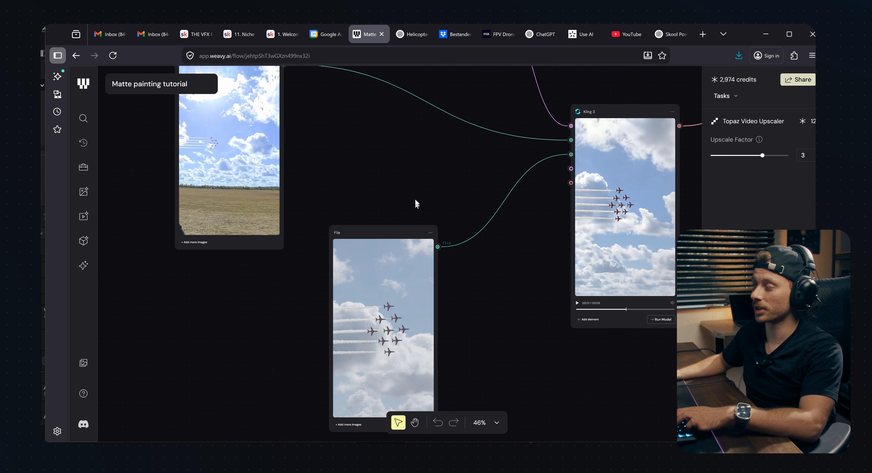
pyautogui.scroll(5, 415, 202)
pyautogui.hscroll(5, 446, 193)
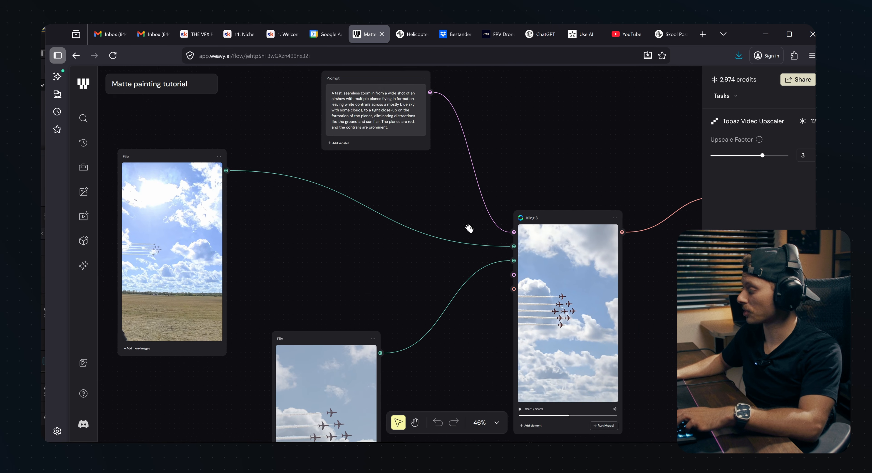
pyautogui.hscroll(2, 459, 208)
pyautogui.scroll(-1, 458, 209)
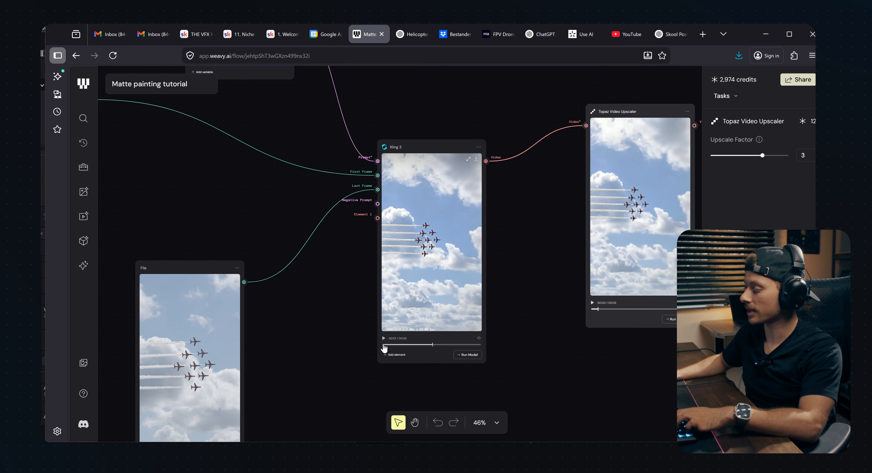
# Step: Play the video generated by the Kling 3 node and view the Topaz Video Upscaler node connected to it
pyautogui.click(385, 343)
pyautogui.click(383, 339)
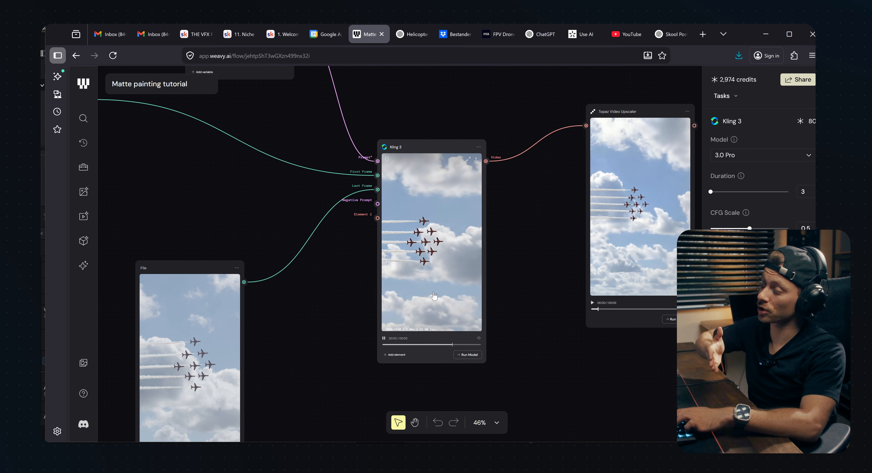
pyautogui.hscroll(3, 494, 239)
pyautogui.hscroll(1, 494, 240)
pyautogui.scroll(1, 494, 240)
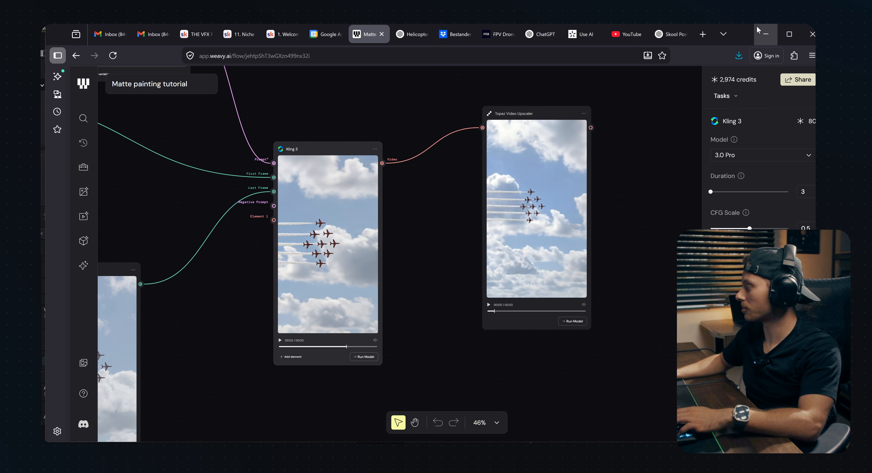
# Step: Switch back to DaVinci Resolve and check the Matte painting clip's speed with its retime controls, hiding them again when done
pyautogui.click(761, 33)
pyautogui.click(261, 250)
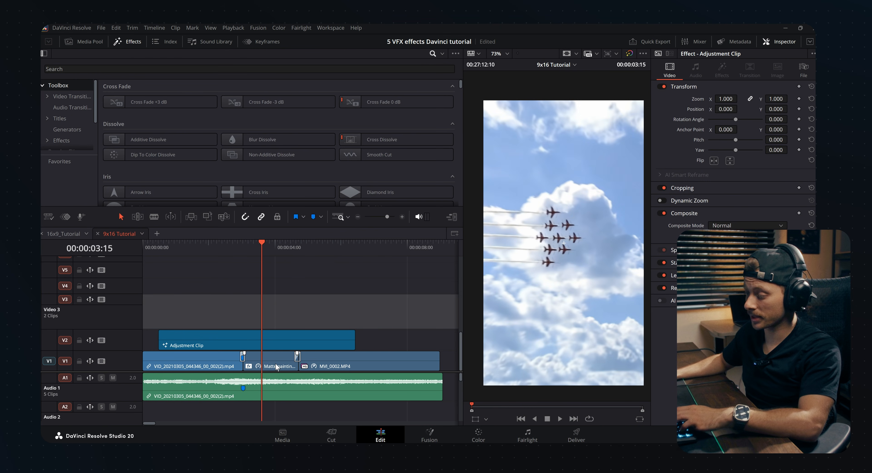
pyautogui.hotkey('ctrl', 'r')
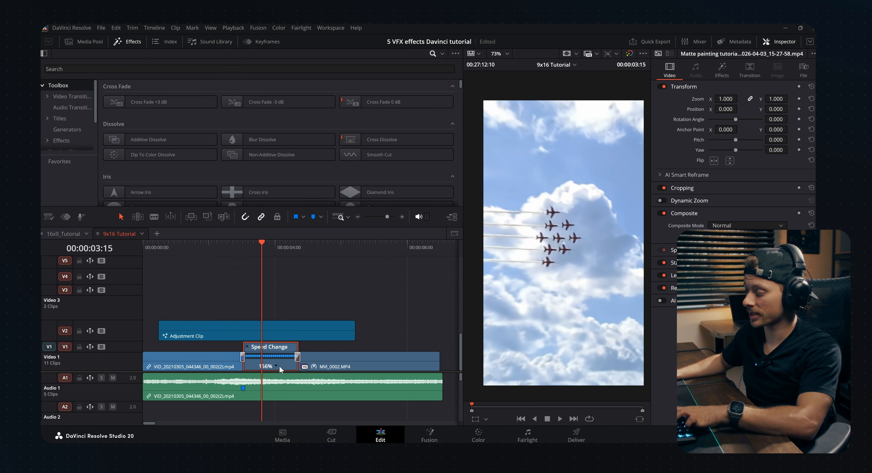
pyautogui.scroll(4, 288, 364)
pyautogui.scroll(-4, 312, 365)
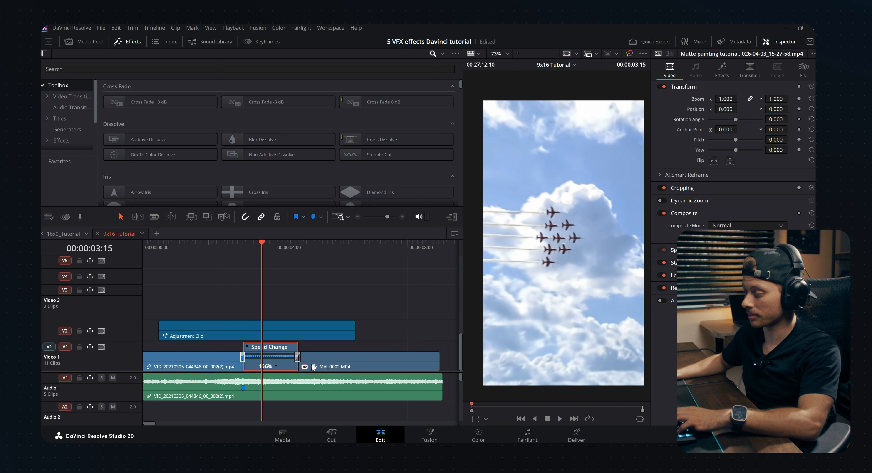
pyautogui.hotkey('ctrl', 'r')
# Step: Open the adjustment clip in Fusion to review Transform1's Size and Center keyframes, and return to the Edit page
pyautogui.click(234, 334)
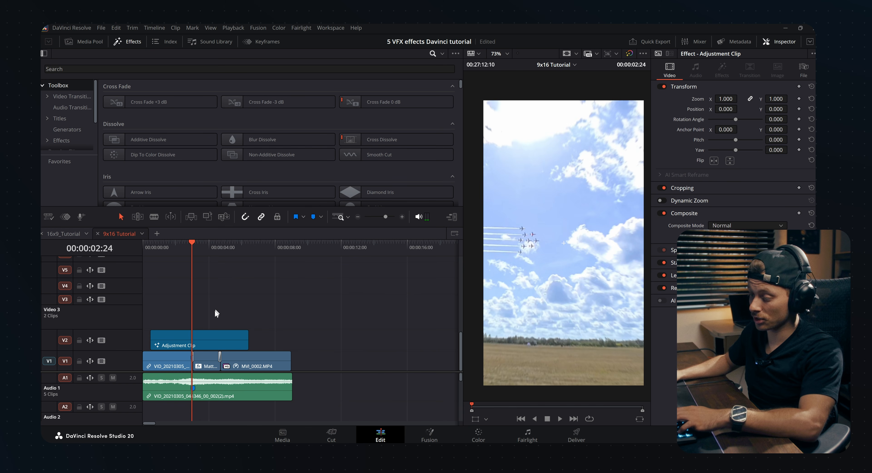
pyautogui.hotkey('shift', '5')
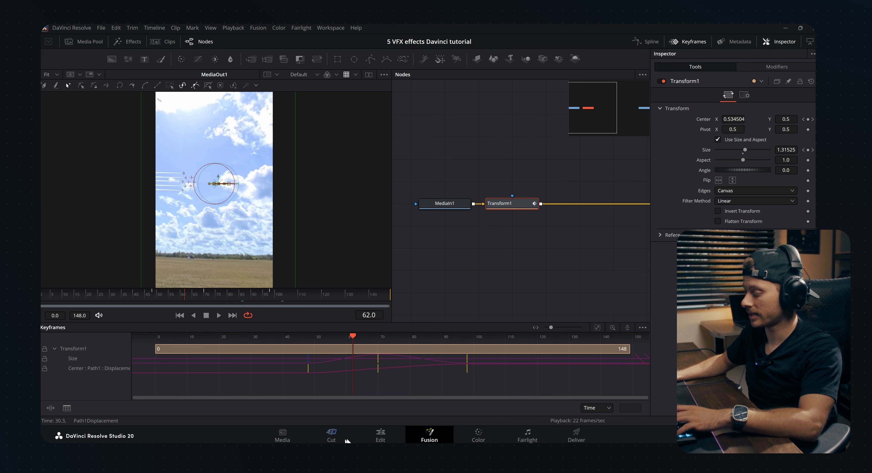
pyautogui.click(378, 436)
# Step: Play back the air show transition from the start of the adjustment clip
pyautogui.moveTo(168, 249); pyautogui.dragTo(151, 261)
pyautogui.click(221, 305)
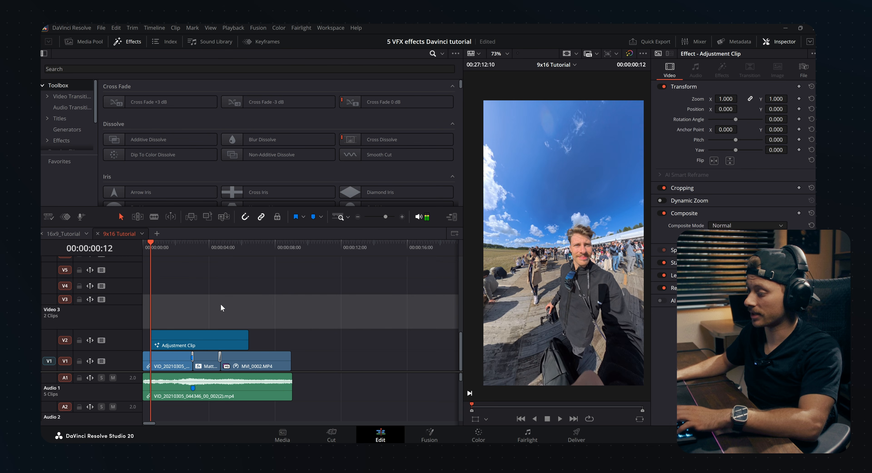
pyautogui.press('space')
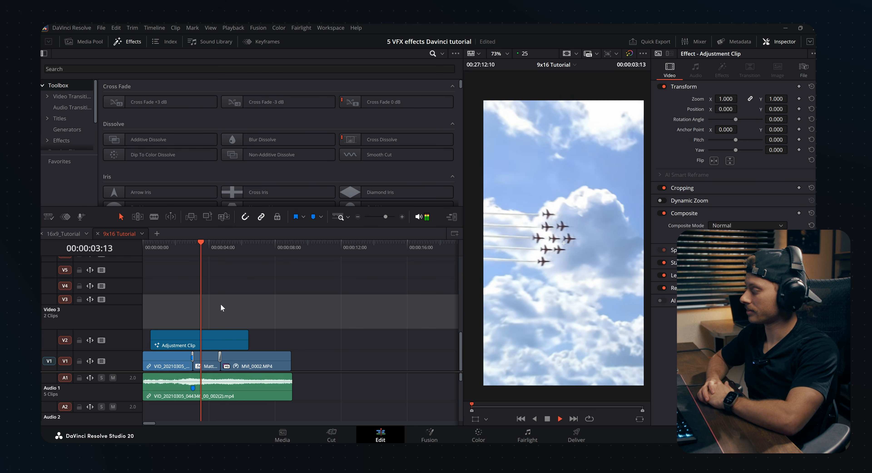
pyautogui.press('space')
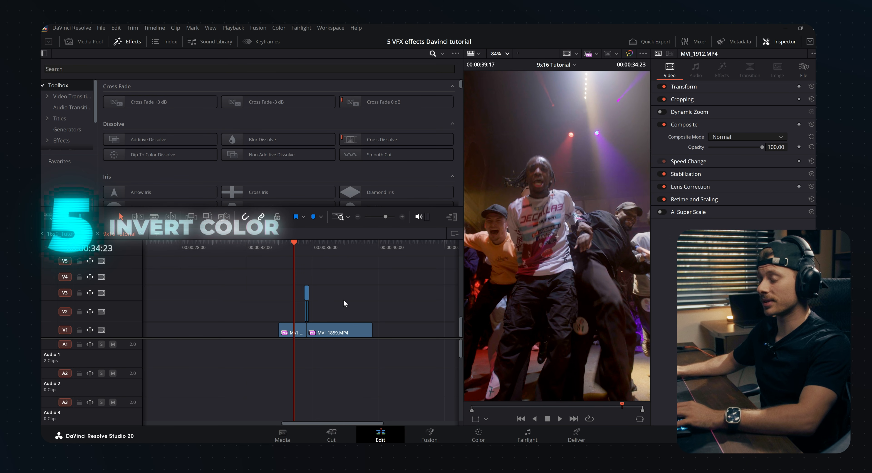
# Step: Play back the cut from MVI_1912.MP4 to MVI_1859.MP4
pyautogui.scroll(3, 344, 298)
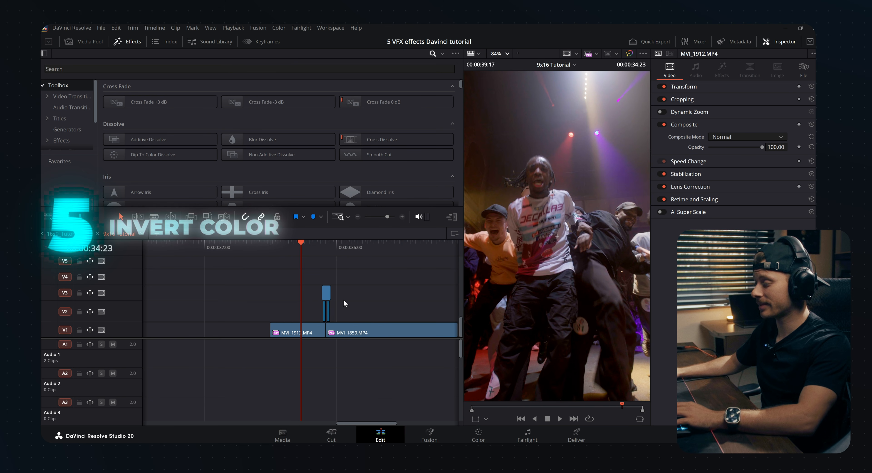
pyautogui.click(308, 253)
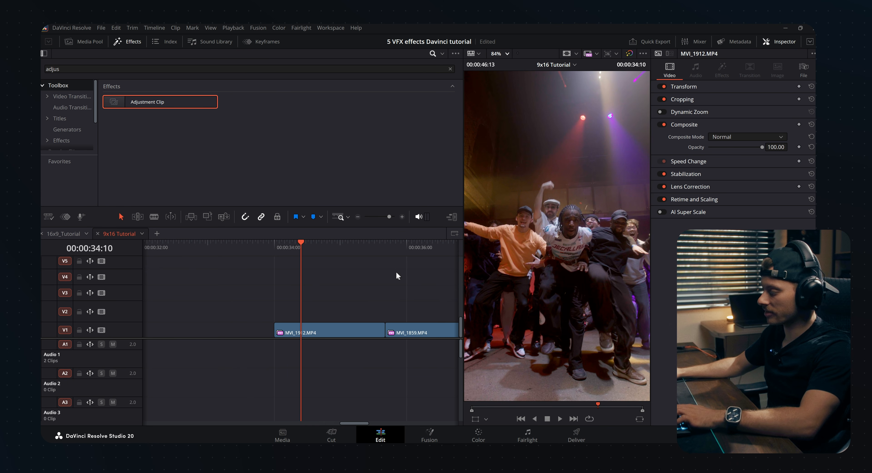
pyautogui.moveTo(333, 250)
pyautogui.mouseDown()
pyautogui.moveTo(309, 253)
pyautogui.moveTo(320, 252)
pyautogui.mouseUp()
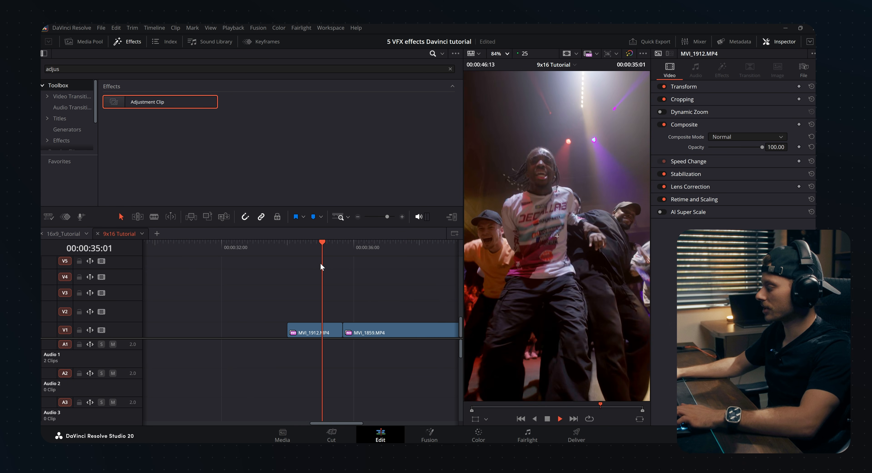
pyautogui.press('space')
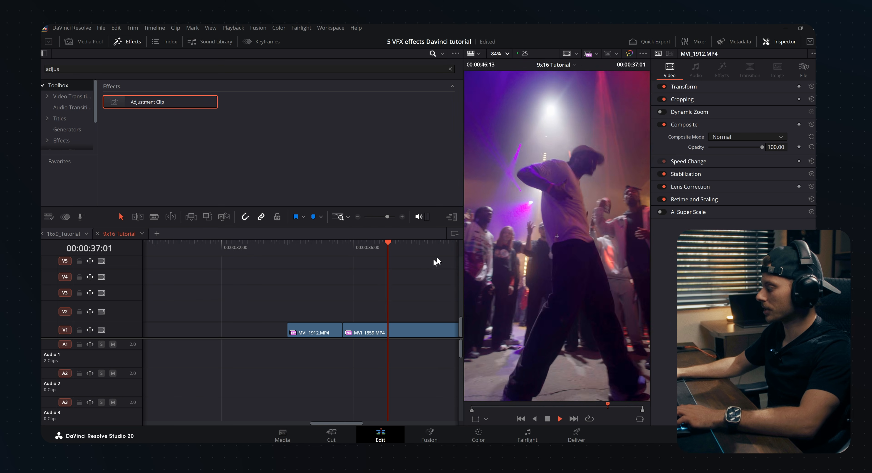
pyautogui.press('space')
# Step: Add an Adjustment Clip on track V2 above the cut between MVI_1912.MP4 and MVI_1859.MP4
pyautogui.click(233, 251)
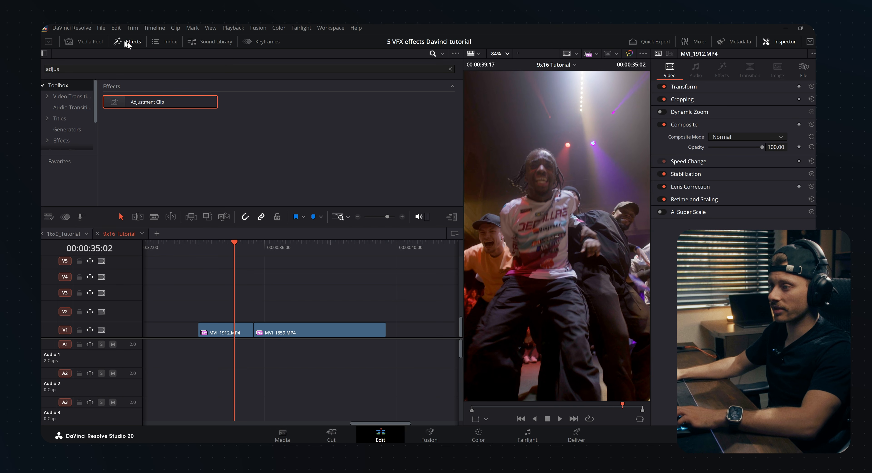
pyautogui.moveTo(121, 102); pyautogui.dragTo(232, 302)
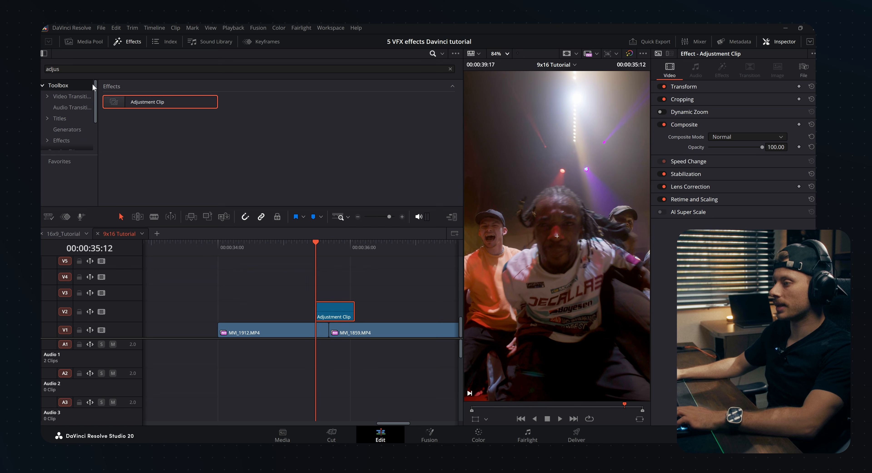
# Step: Search the effects library for "invert" across all folders
pyautogui.click(73, 68)
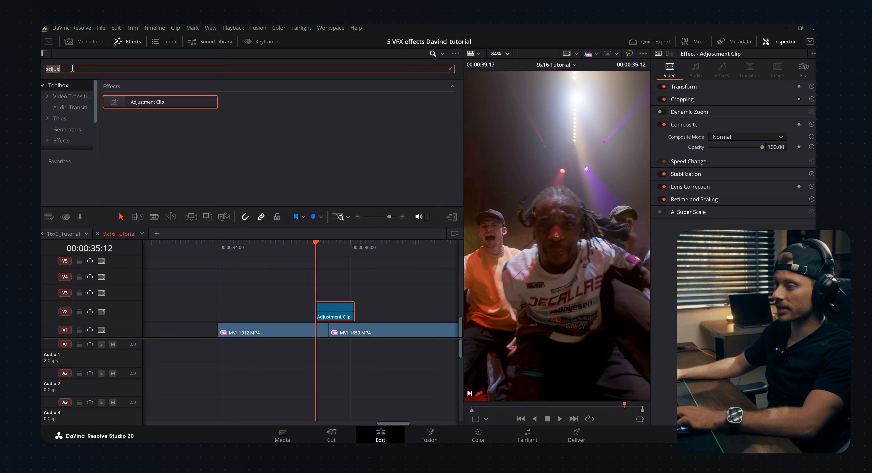
pyautogui.press('BackSpace')
pyautogui.press('BackSpace')
pyautogui.press('BackSpace')
pyautogui.press('BackSpace')
pyautogui.press('BackSpace')
pyautogui.write('invert')
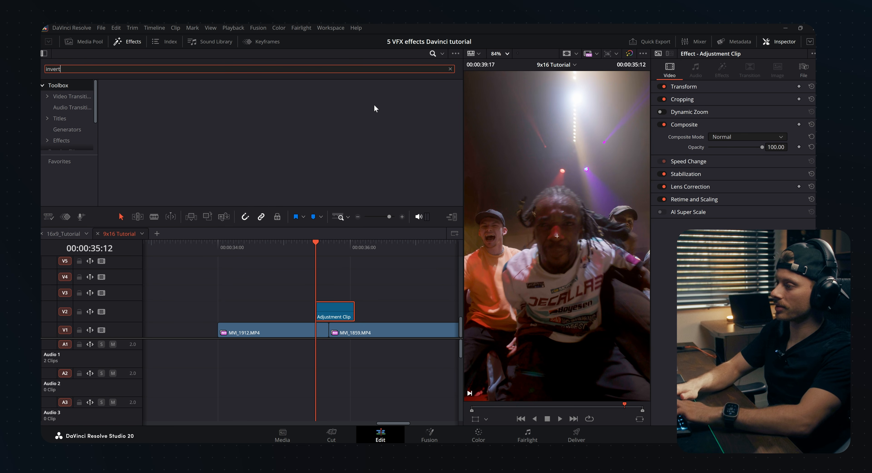
pyautogui.click(442, 54)
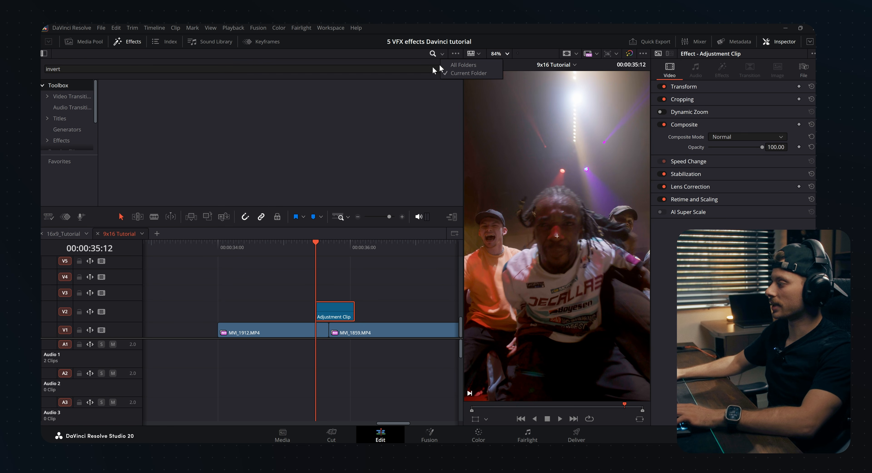
pyautogui.click(463, 65)
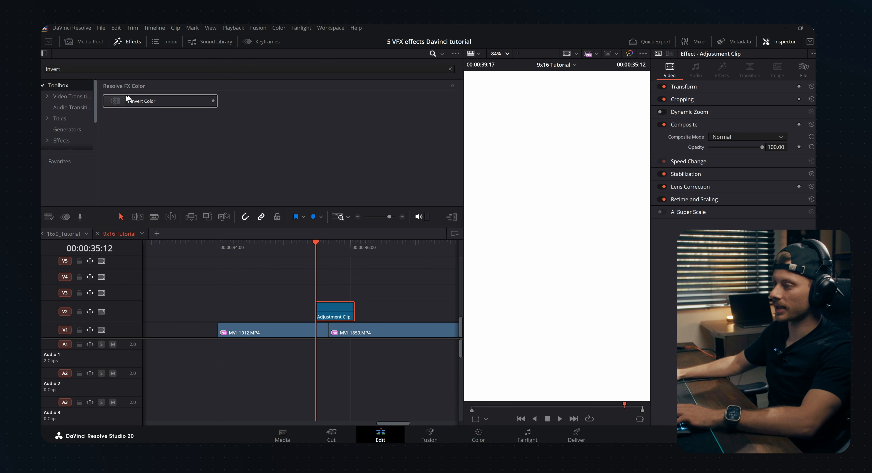
# Step: Apply the Invert Color effect to the adjustment clip and scrub through the inverted frames
pyautogui.moveTo(128, 103); pyautogui.dragTo(337, 305)
pyautogui.moveTo(337, 250); pyautogui.dragTo(368, 251)
pyautogui.click(309, 263)
pyautogui.click(316, 250)
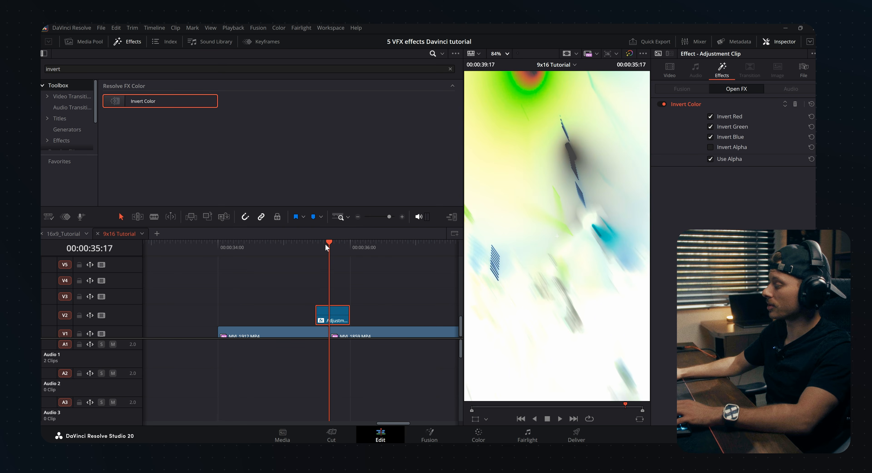
pyautogui.moveTo(328, 248); pyautogui.dragTo(318, 247)
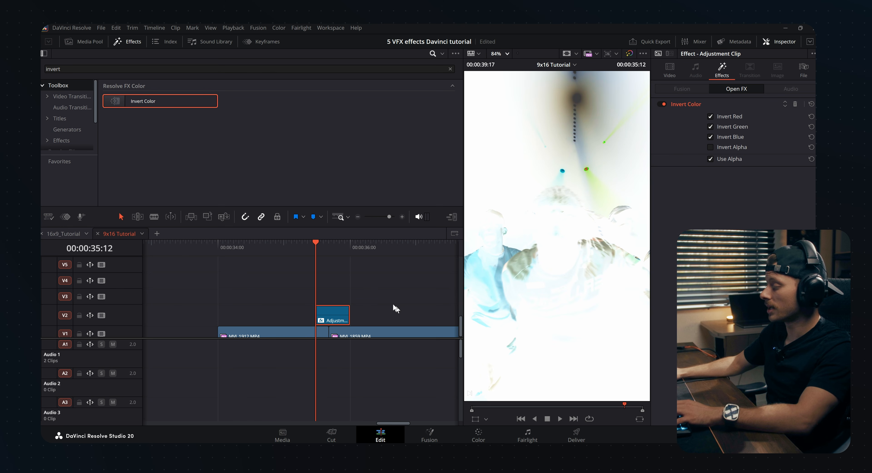
# Step: Set the adjustment clip's composite mode to Difference with 73.28 opacity and play back the transition
pyautogui.click(329, 249)
pyautogui.click(671, 72)
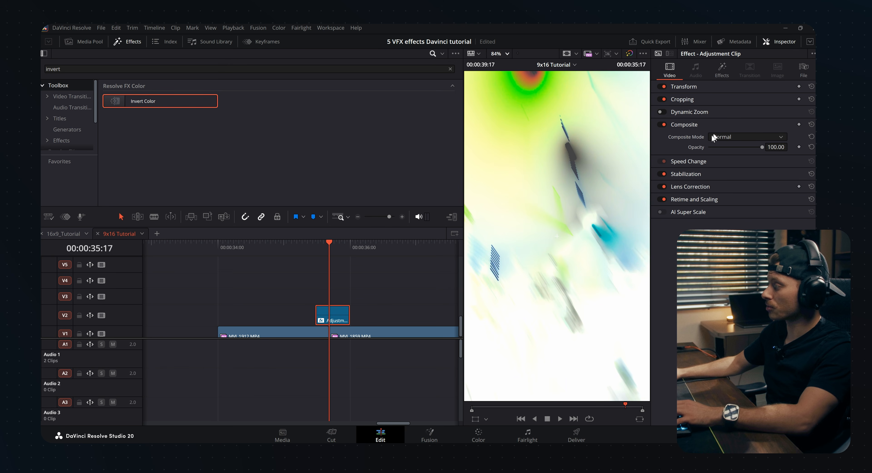
pyautogui.click(723, 139)
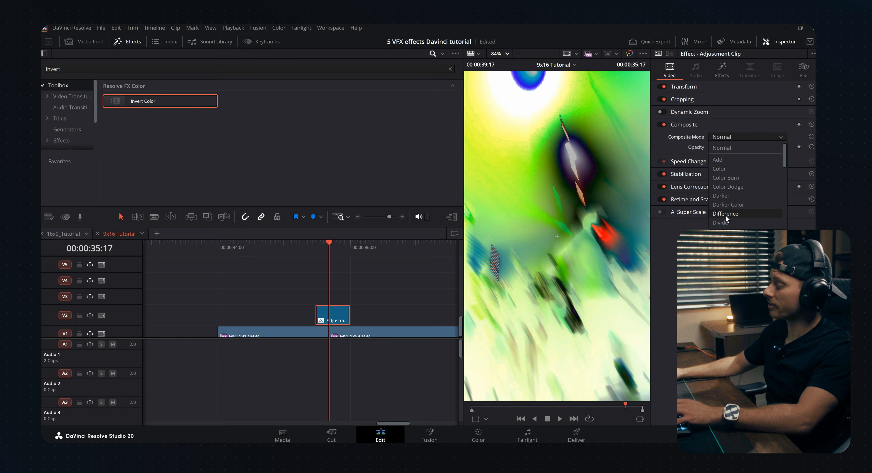
pyautogui.click(730, 214)
pyautogui.moveTo(335, 249); pyautogui.dragTo(316, 261)
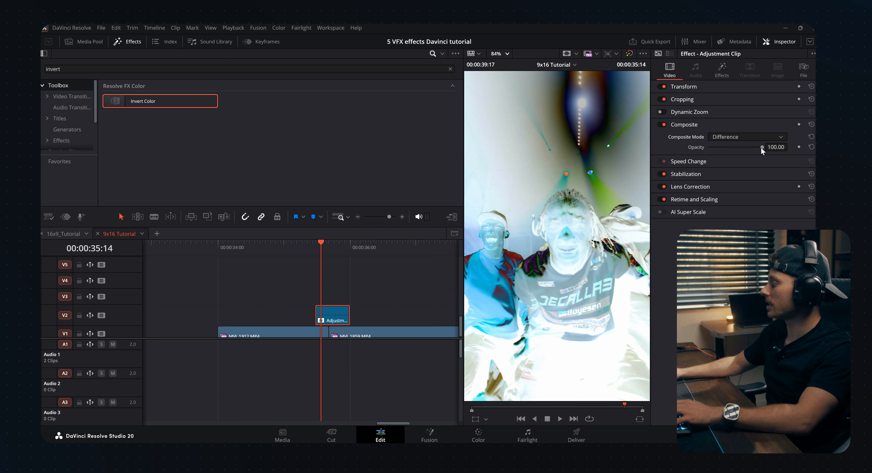
pyautogui.moveTo(762, 147)
pyautogui.mouseDown()
pyautogui.moveTo(737, 147)
pyautogui.moveTo(748, 147)
pyautogui.mouseUp()
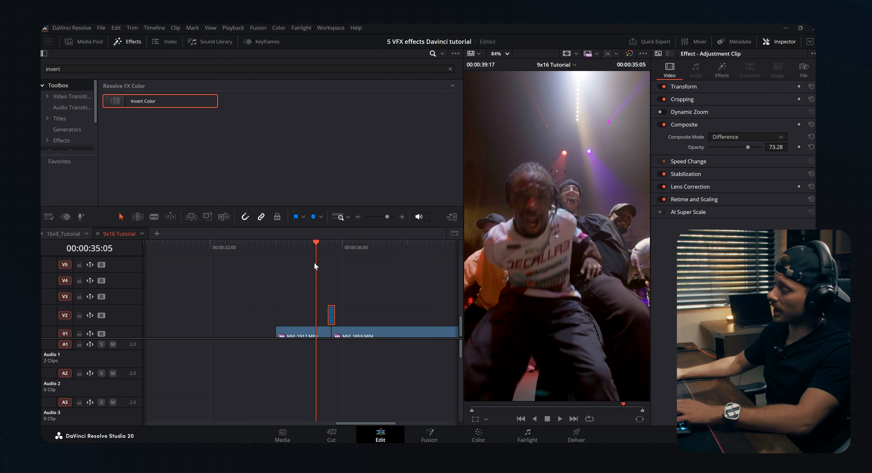
pyautogui.press('space')
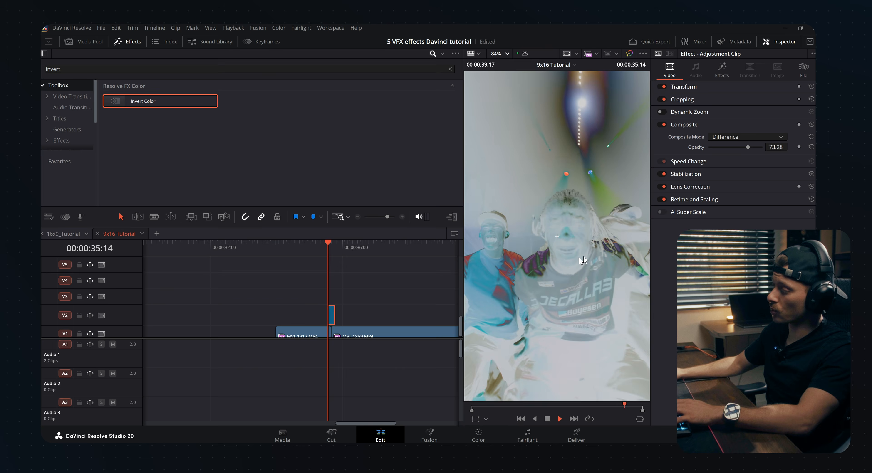
pyautogui.press('space')
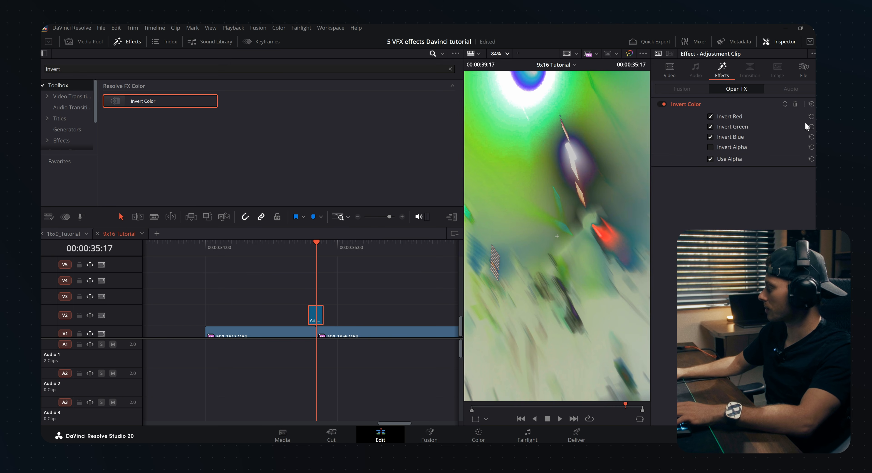
# Step: Delete the Invert Color effect from the adjustment clip and return its composite mode to Normal at 100 opacity
pyautogui.click(797, 105)
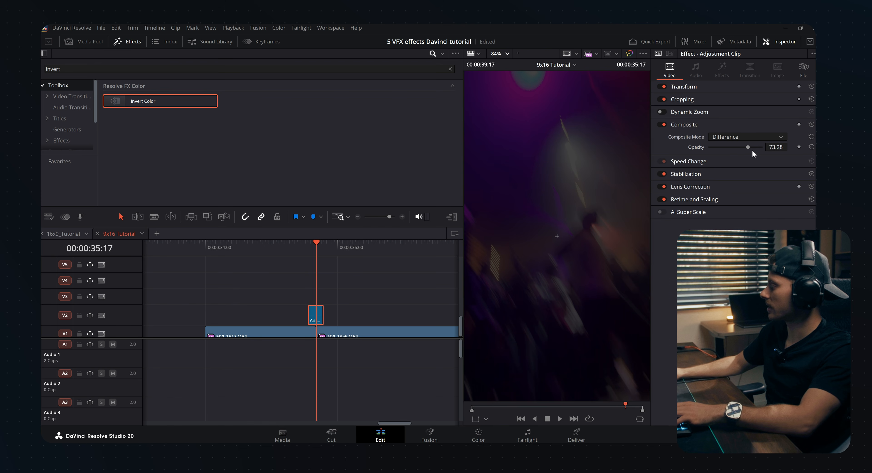
pyautogui.click(744, 137)
pyautogui.click(724, 149)
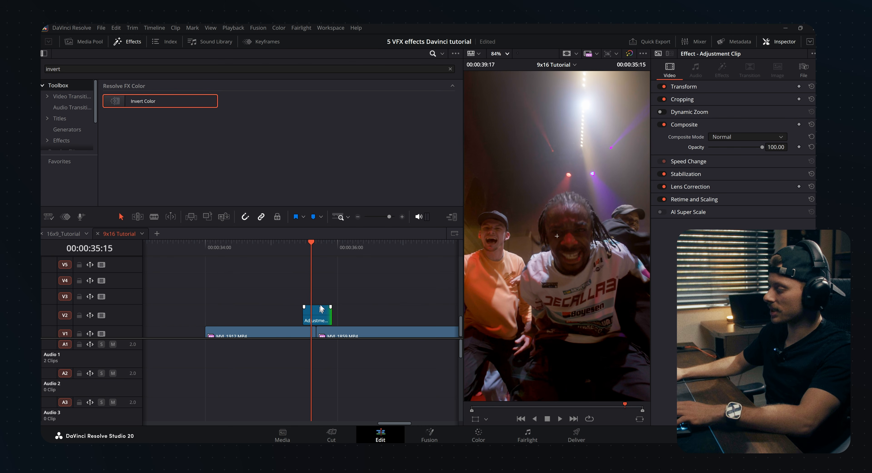
# Step: Open the adjustment clip in Fusion and add an Invert Color node after MediaIn1
pyautogui.scroll(3, 321, 310)
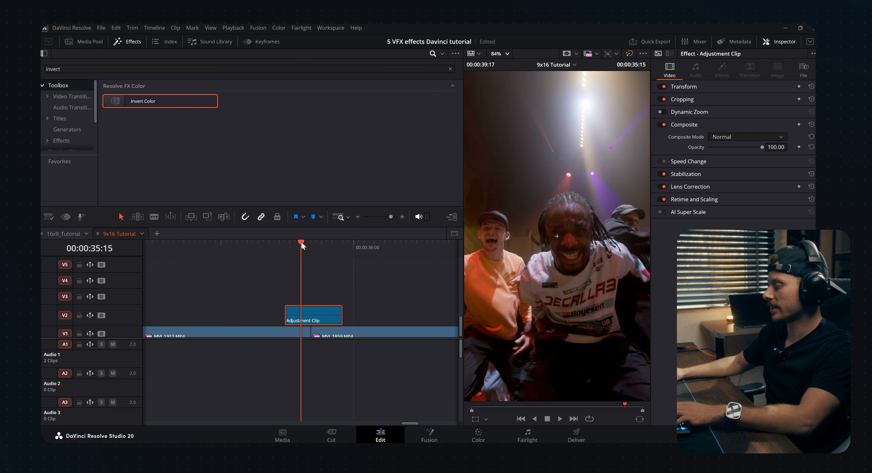
pyautogui.moveTo(301, 243); pyautogui.dragTo(307, 246)
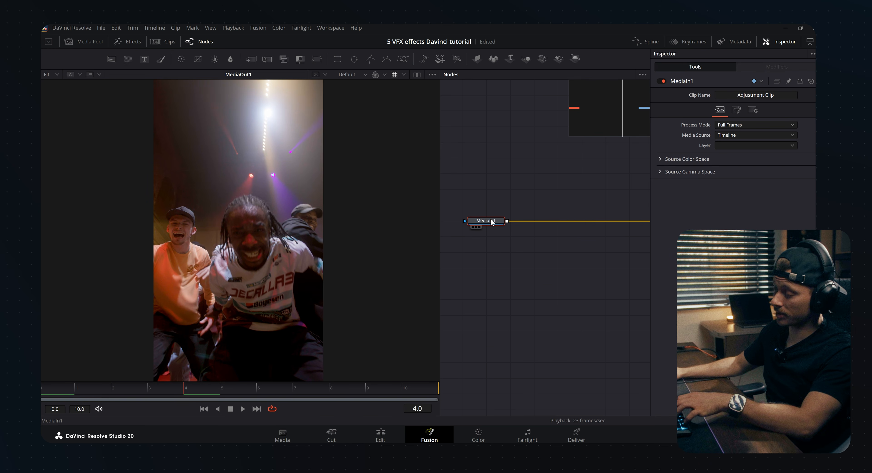
pyautogui.hotkey('shift', 'space')
pyautogui.write('invert')
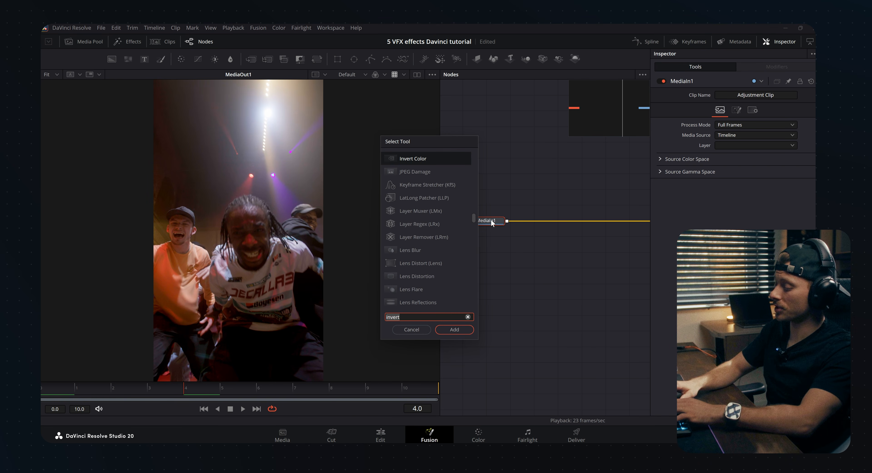
pyautogui.press('BackSpace')
pyautogui.press('BackSpace')
pyautogui.press('BackSpace')
pyautogui.press('Return')
# Step: Add a False Color node after InvertColor1 and set its plugin mode to Creative
pyautogui.hotkey('shift', 'space')
pyautogui.write('fals')
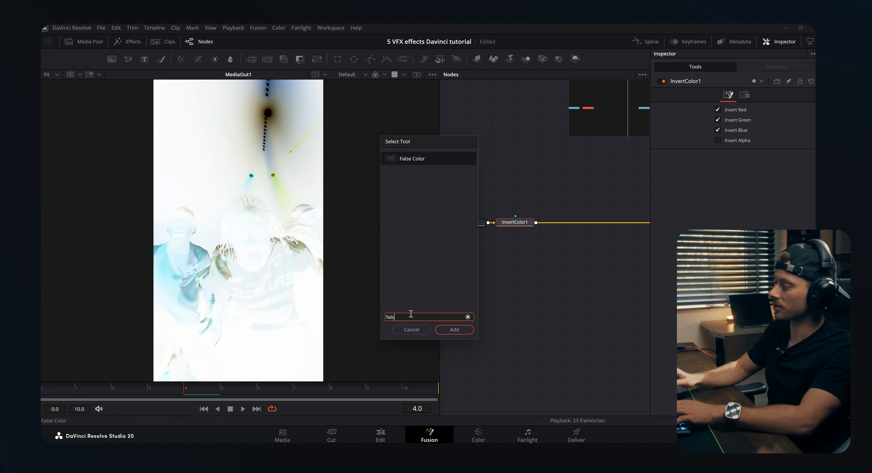
pyautogui.press('Return')
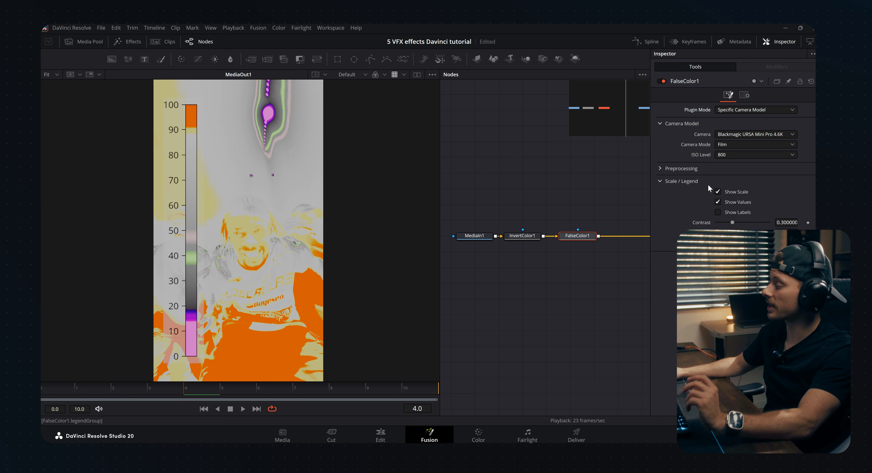
pyautogui.click(746, 111)
pyautogui.click(730, 128)
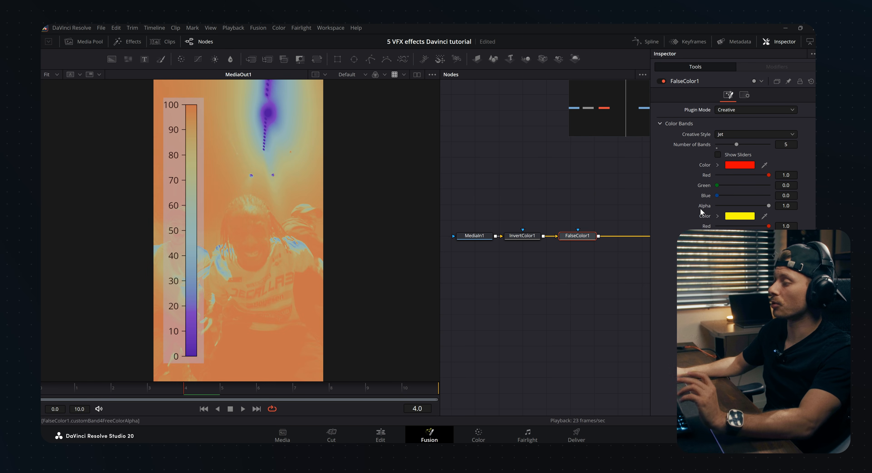
# Step: Turn off the scale and its values in FalseColor1's legend settings
pyautogui.scroll(-5, 677, 236)
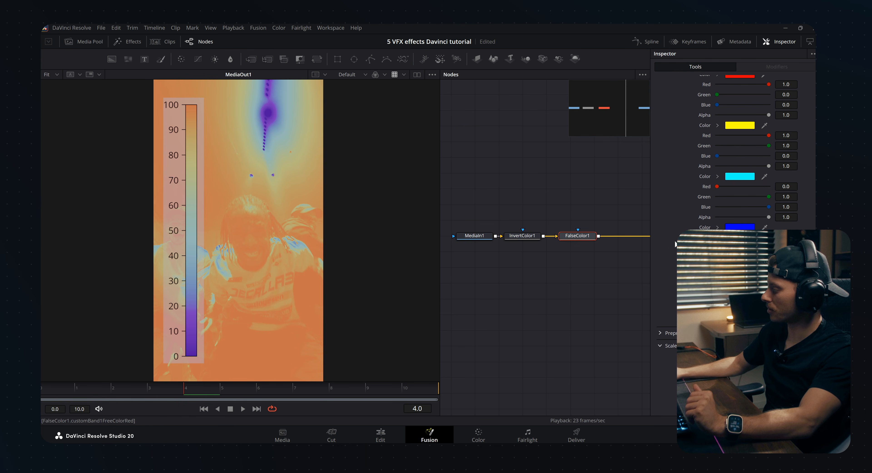
pyautogui.click(718, 367)
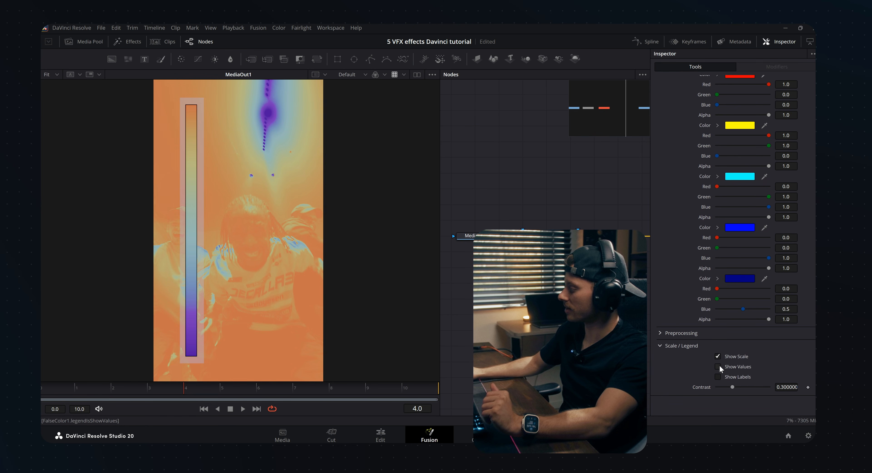
pyautogui.click(718, 357)
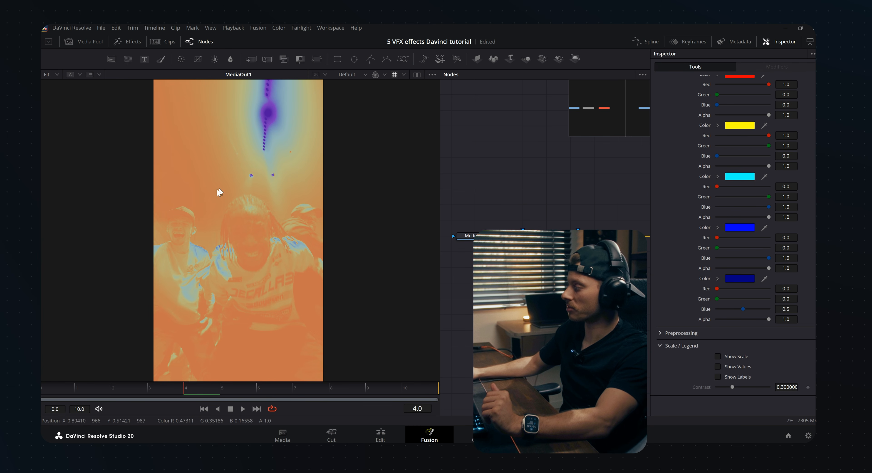
# Step: Reduce FalseColor1's number of bands to 3 and change the first band's color to white
pyautogui.scroll(5, 691, 261)
pyautogui.click(723, 145)
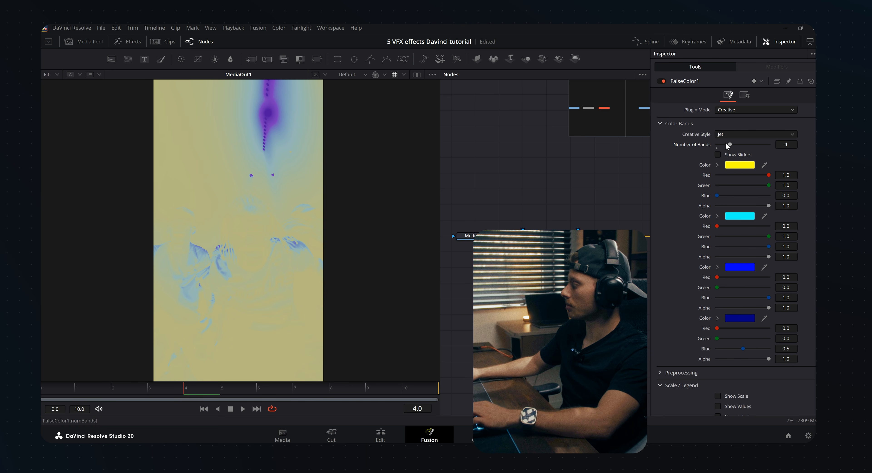
pyautogui.moveTo(729, 144)
pyautogui.mouseDown()
pyautogui.moveTo(718, 144)
pyautogui.moveTo(745, 144)
pyautogui.moveTo(723, 144)
pyautogui.mouseUp()
pyautogui.click(739, 164)
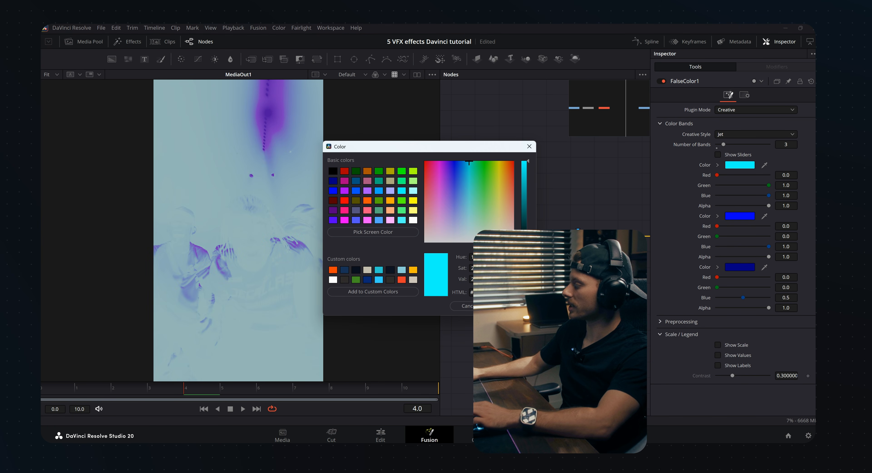
pyautogui.moveTo(501, 177); pyautogui.dragTo(415, 242)
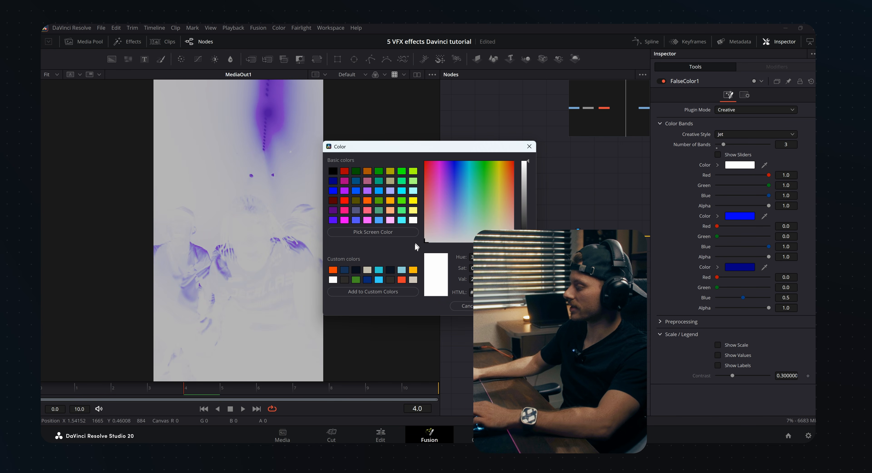
pyautogui.click(512, 306)
# Step: Set FalseColor1's Black Level to 0.86 and White Level to 1.17, and recolor the second band salmon pink
pyautogui.click(666, 323)
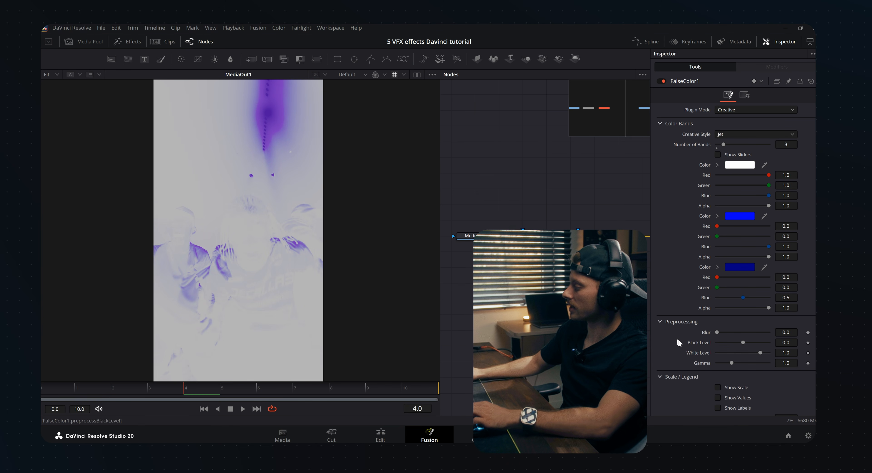
pyautogui.moveTo(743, 342)
pyautogui.mouseDown()
pyautogui.moveTo(727, 344)
pyautogui.moveTo(756, 342)
pyautogui.mouseUp()
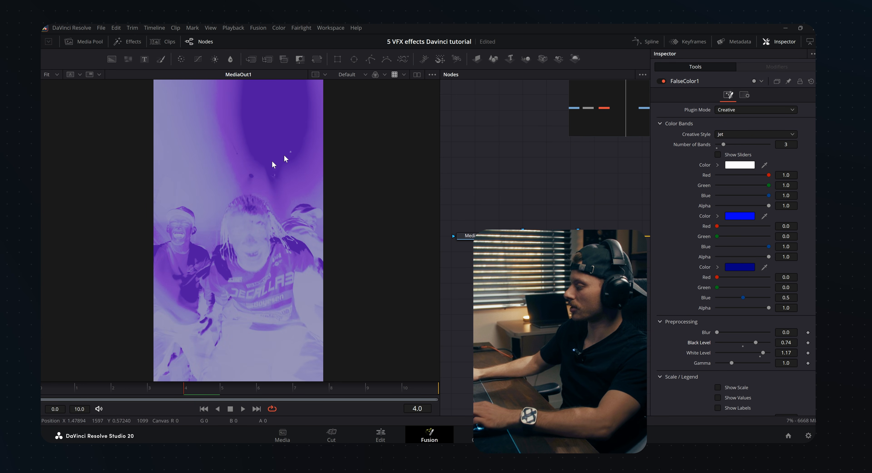
pyautogui.moveTo(448, 160); pyautogui.dragTo(419, 154)
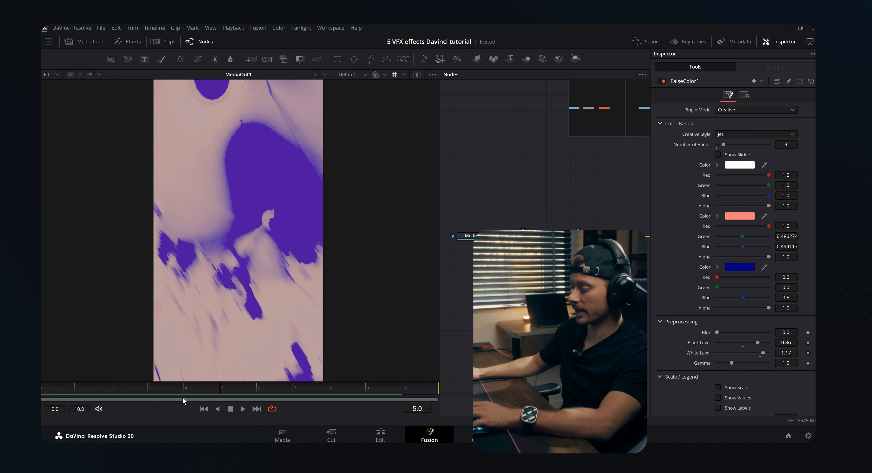
# Step: Shorten the adjustment clip, place it before the cut, and duplicate it 6 frames onward at the start of MVI_1859.MP4
pyautogui.moveTo(181, 389); pyautogui.dragTo(127, 388)
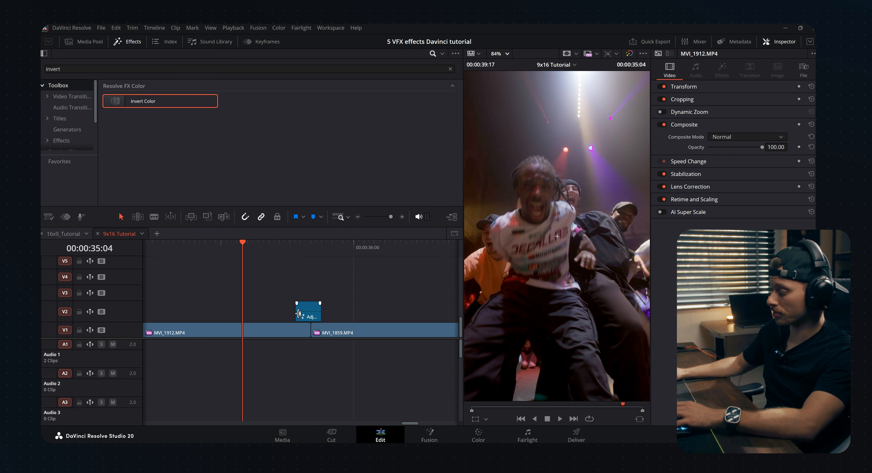
pyautogui.moveTo(305, 312); pyautogui.dragTo(304, 313)
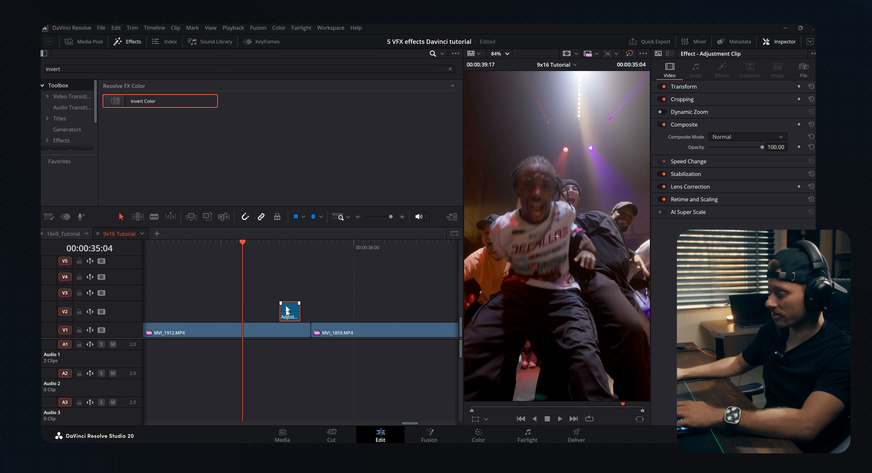
pyautogui.moveTo(290, 317); pyautogui.dragTo(323, 313)
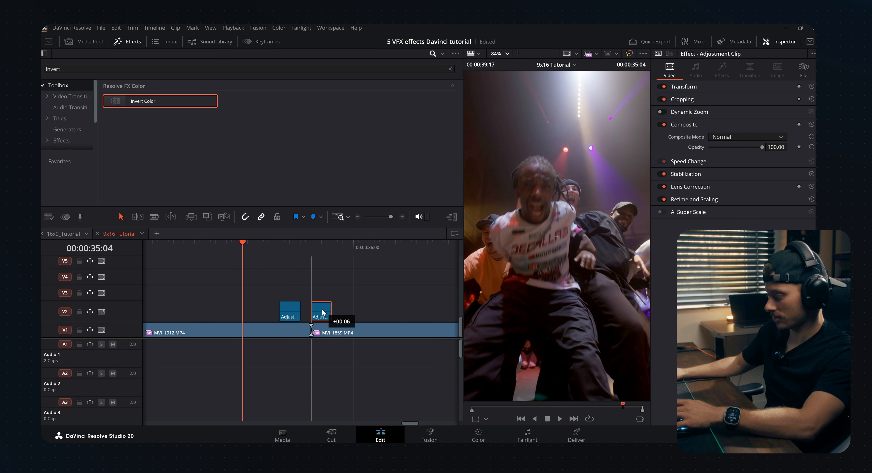
pyautogui.moveTo(290, 250); pyautogui.dragTo(242, 275)
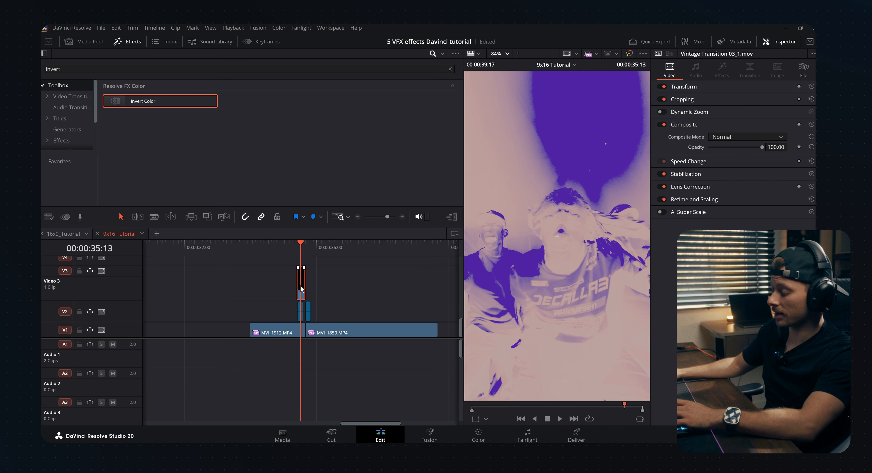
# Step: Play through the transition with the Vintage Transition overlay on the third video track and extend the overlay slightly past the cut
pyautogui.moveTo(301, 317); pyautogui.dragTo(233, 317)
pyautogui.click(223, 252)
pyautogui.scroll(2, 234, 255)
pyautogui.press('space')
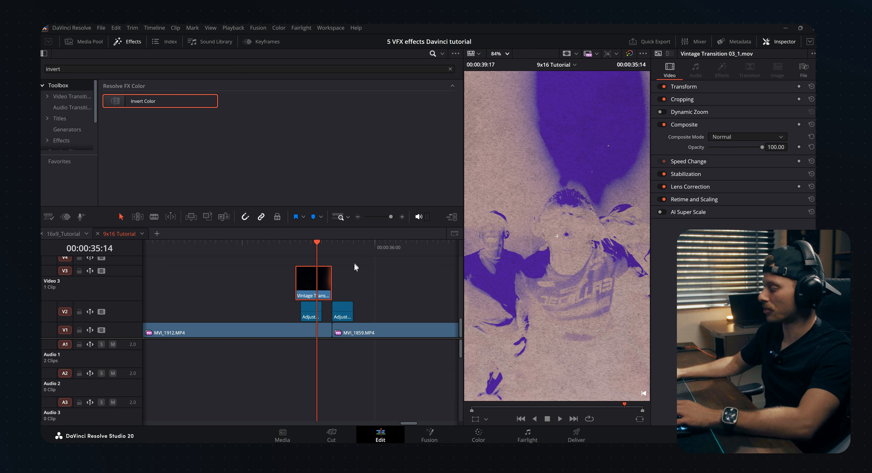
pyautogui.moveTo(332, 282); pyautogui.dragTo(349, 282)
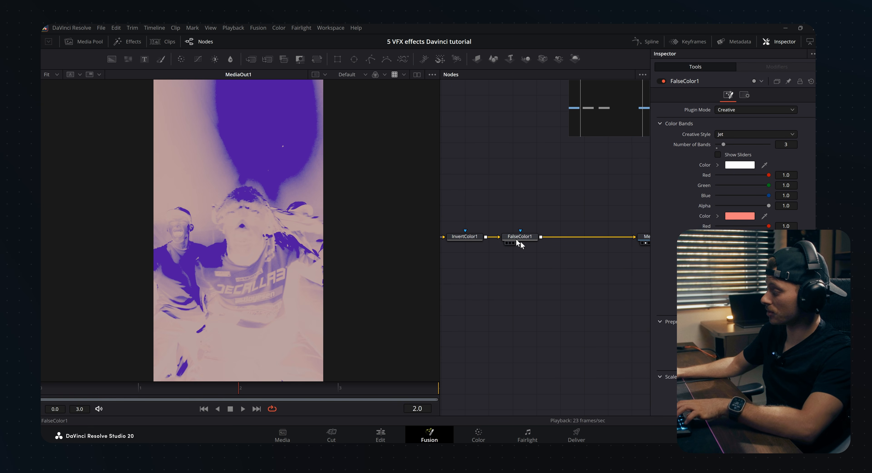
# Step: Add a Prism Blur node after FalseColor1 and increase its Aberration Strength
pyautogui.click(516, 239)
pyautogui.hotkey('shift', 'space')
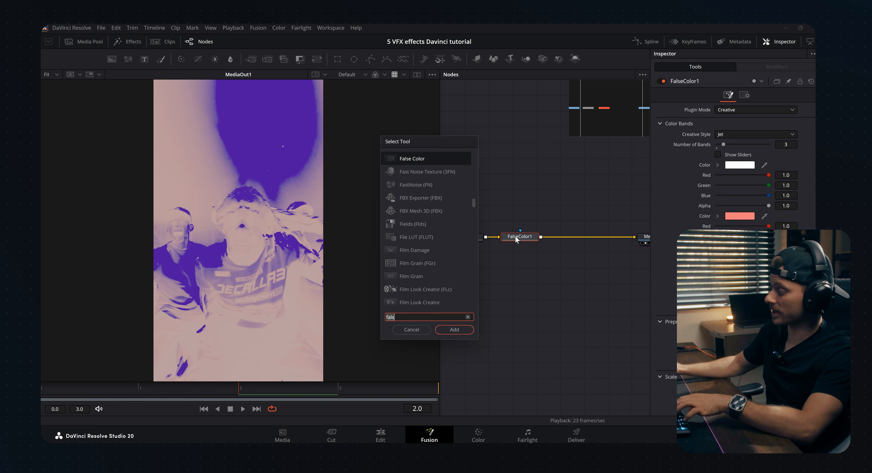
pyautogui.write('pris')
pyautogui.press('Return')
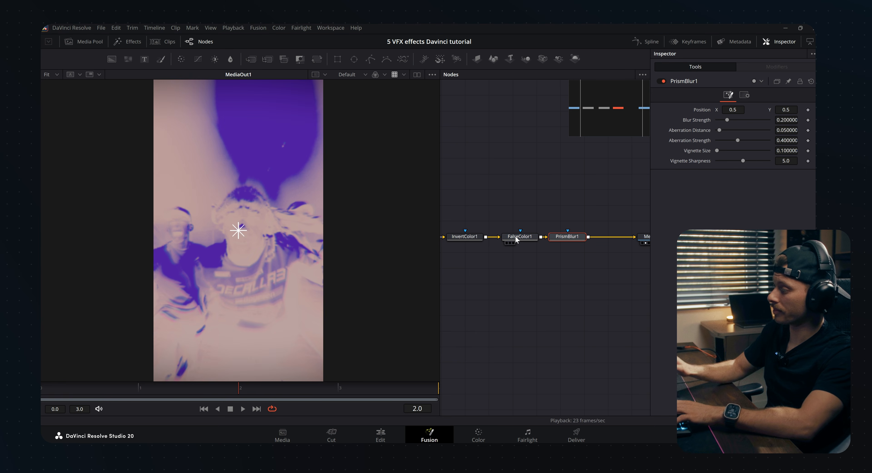
pyautogui.scroll(3, 233, 248)
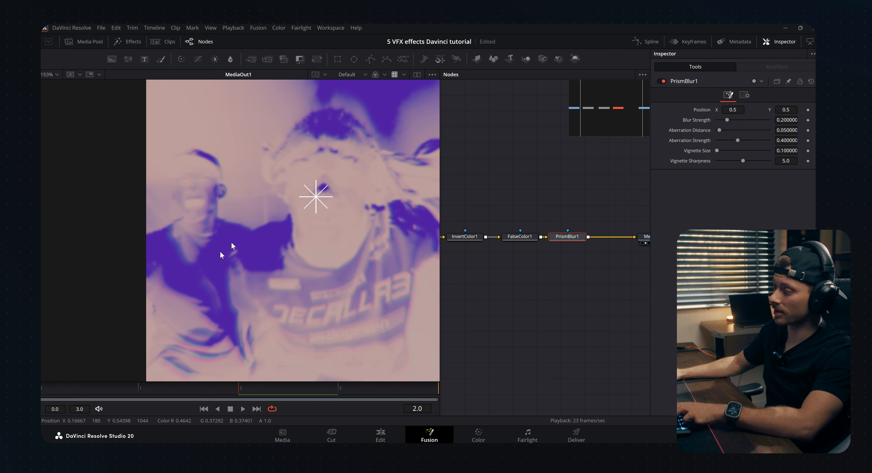
pyautogui.moveTo(748, 140); pyautogui.dragTo(784, 140)
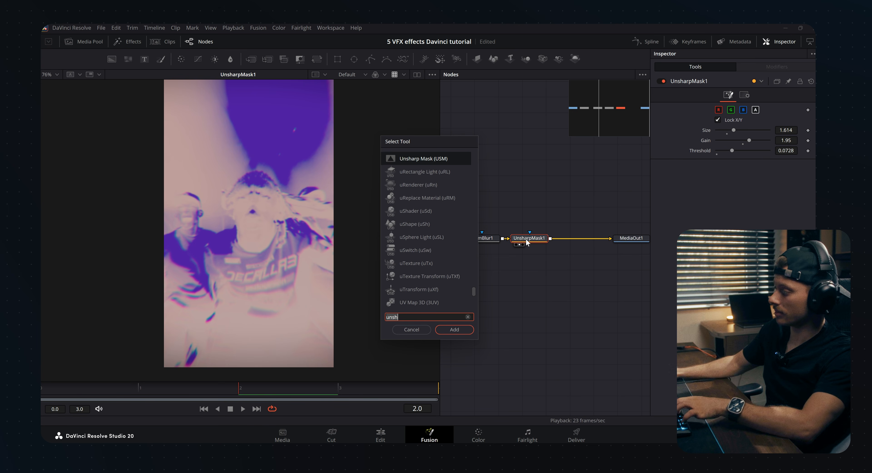
# Step: Add a Radial Blur node after UnsharpMask1 and move the blur center onto the front dancer's face
pyautogui.write('radia')
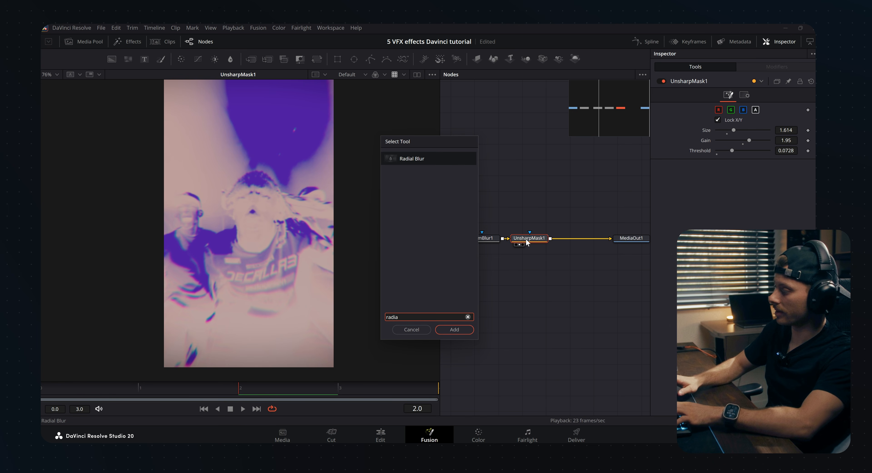
pyautogui.press('Return')
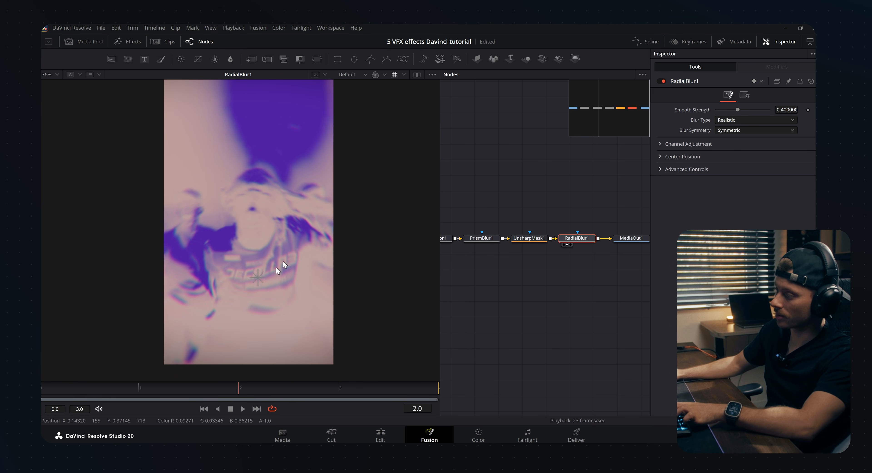
pyautogui.moveTo(218, 252); pyautogui.dragTo(260, 176)
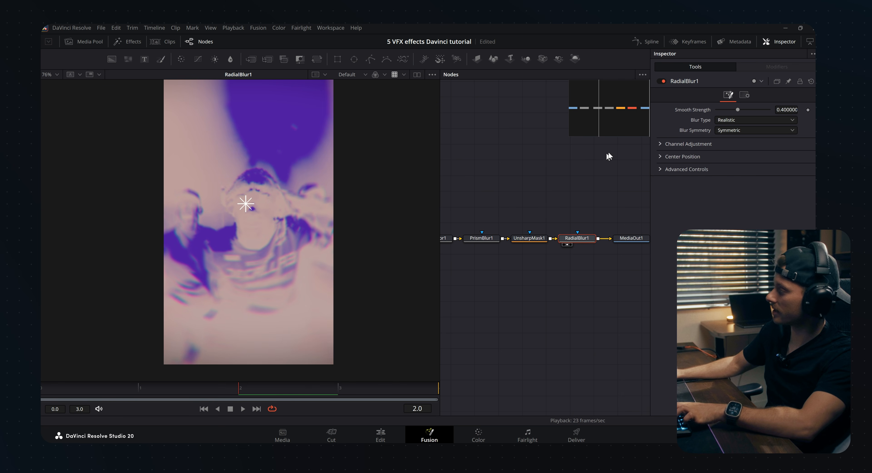